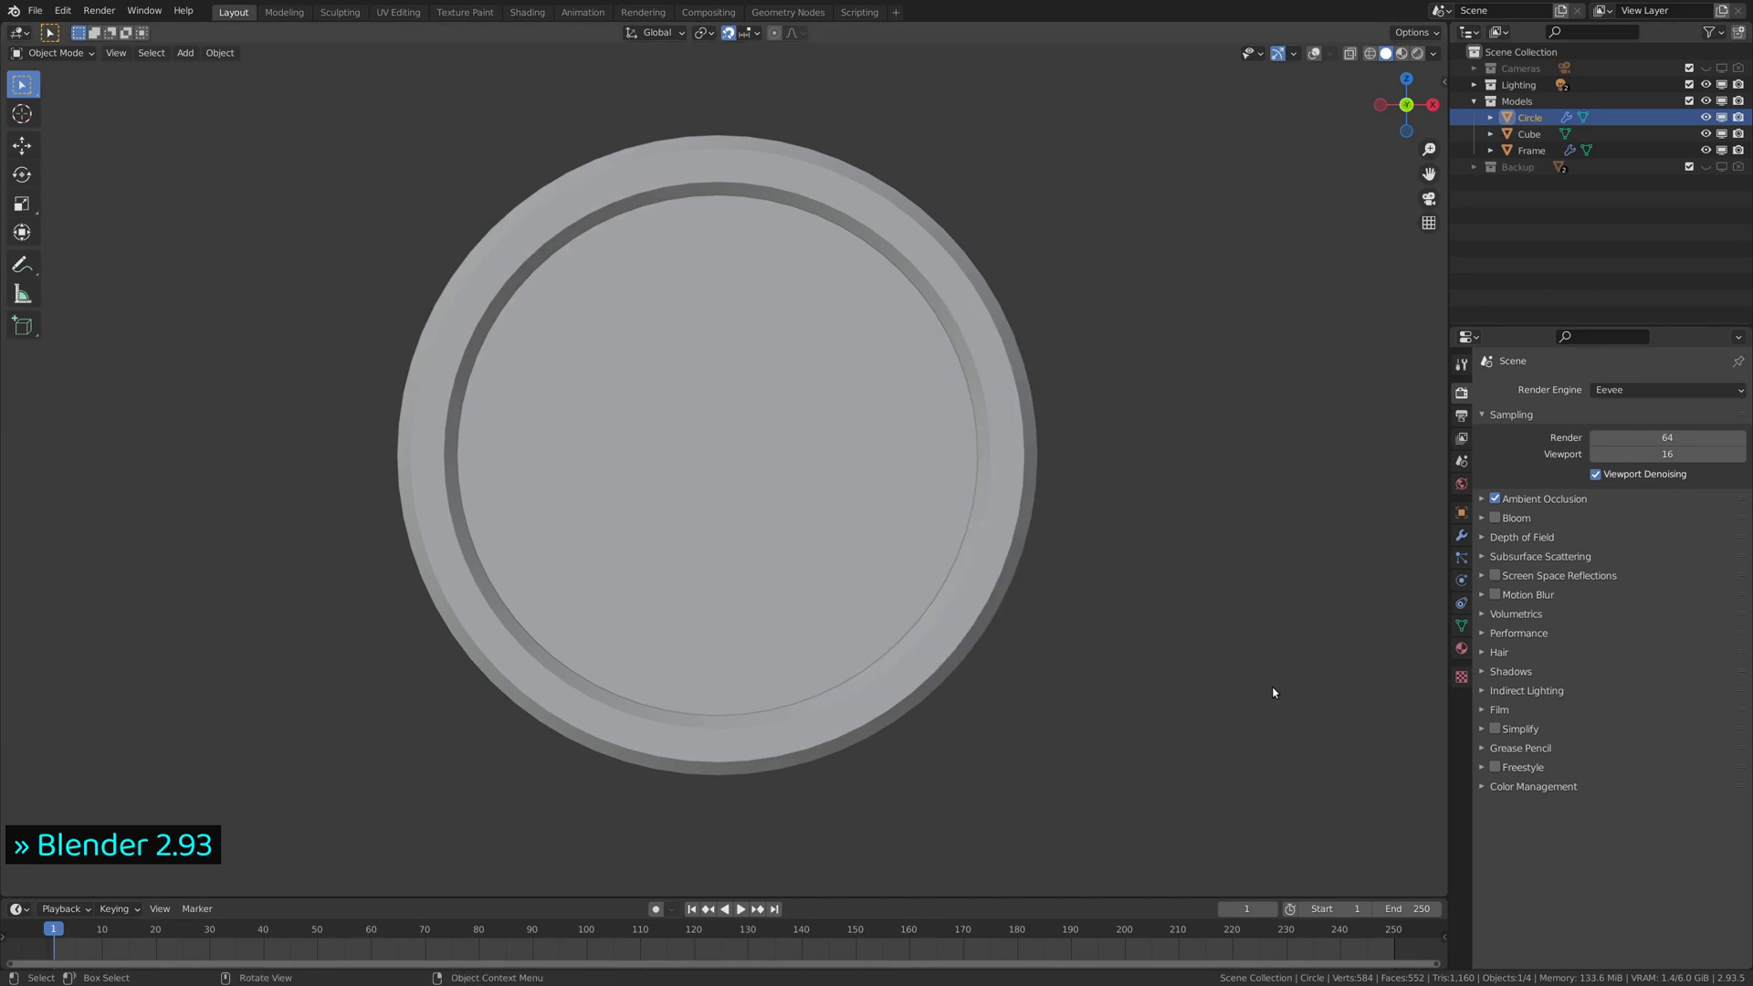
- Switch to the Shading workspace, set the viewport to Material Preview and choose the HDRI used for its lighting
middle_click_drag(1328, 709, 586, 720)
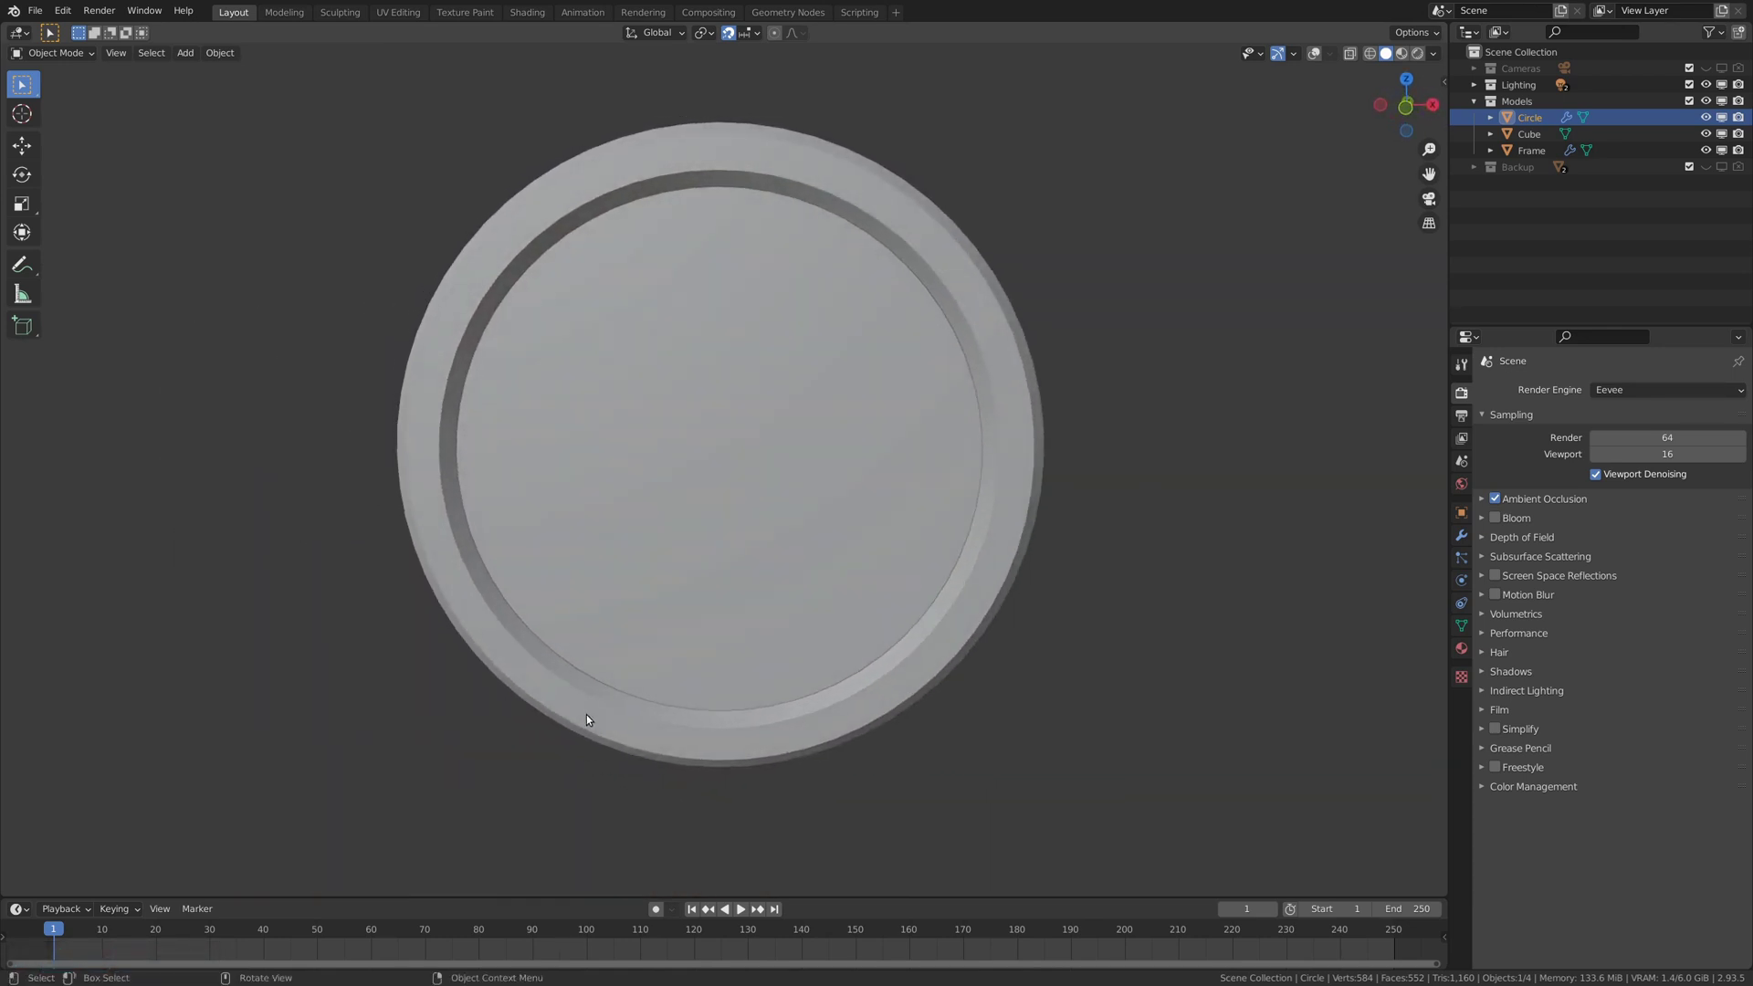
key("KP_1")
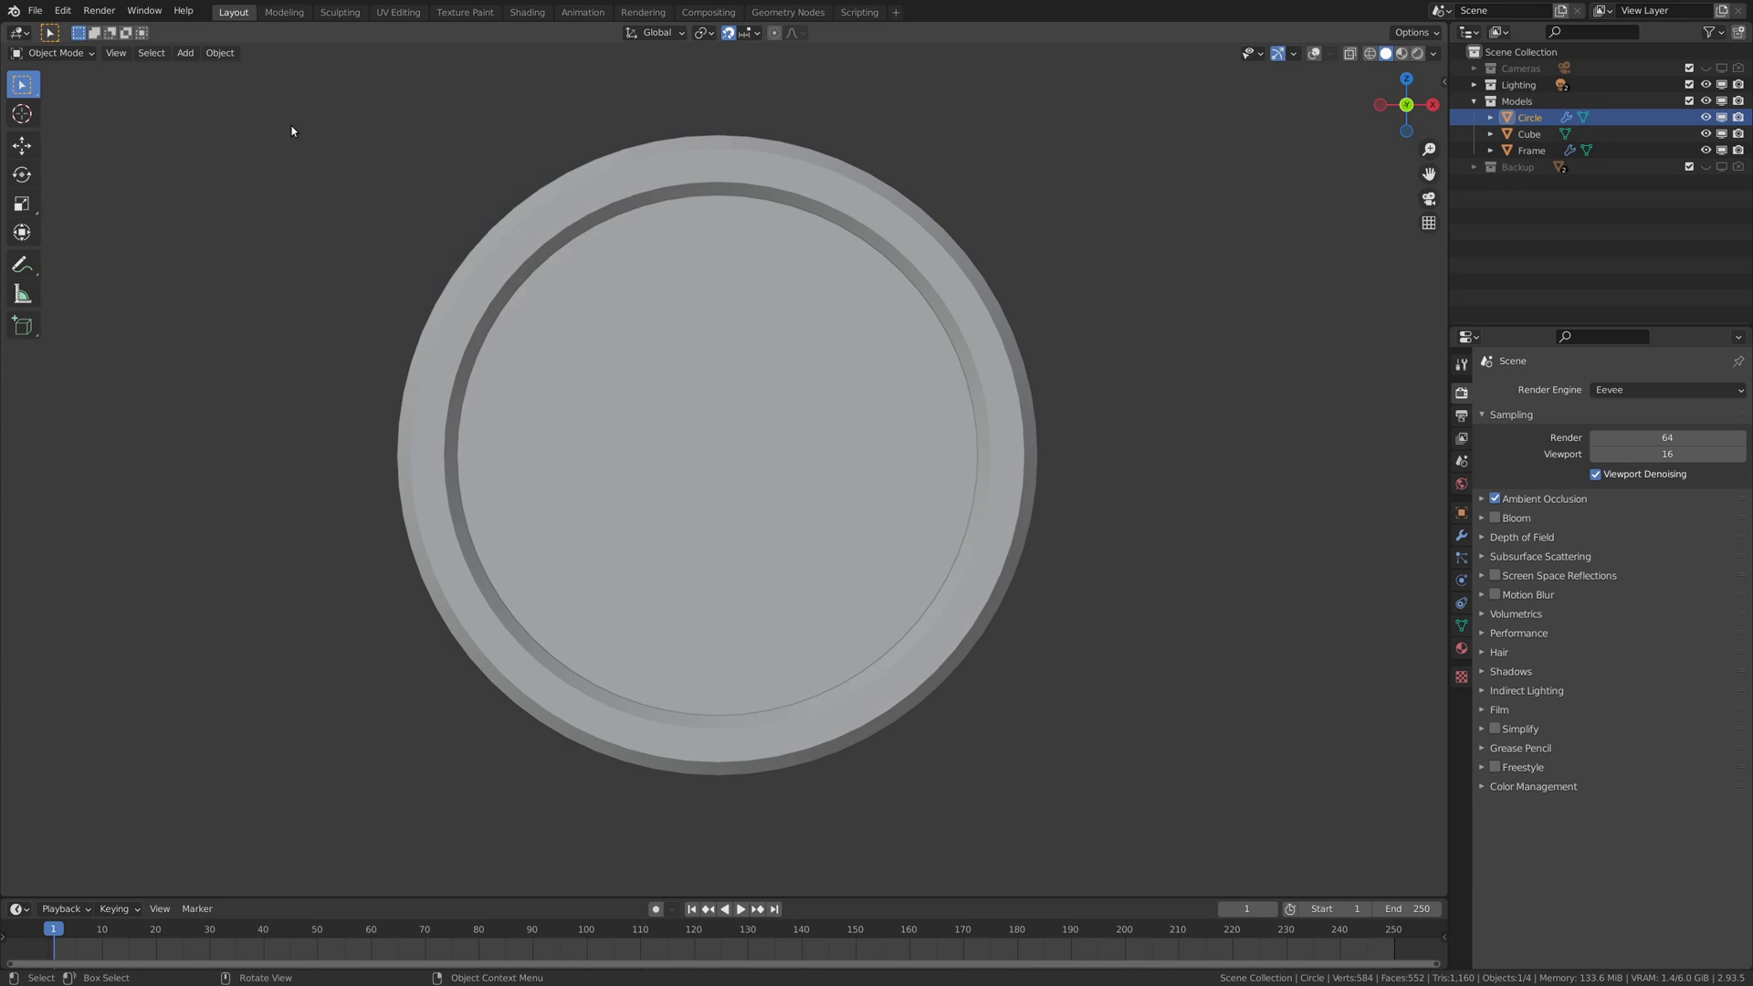
left_click(526, 12)
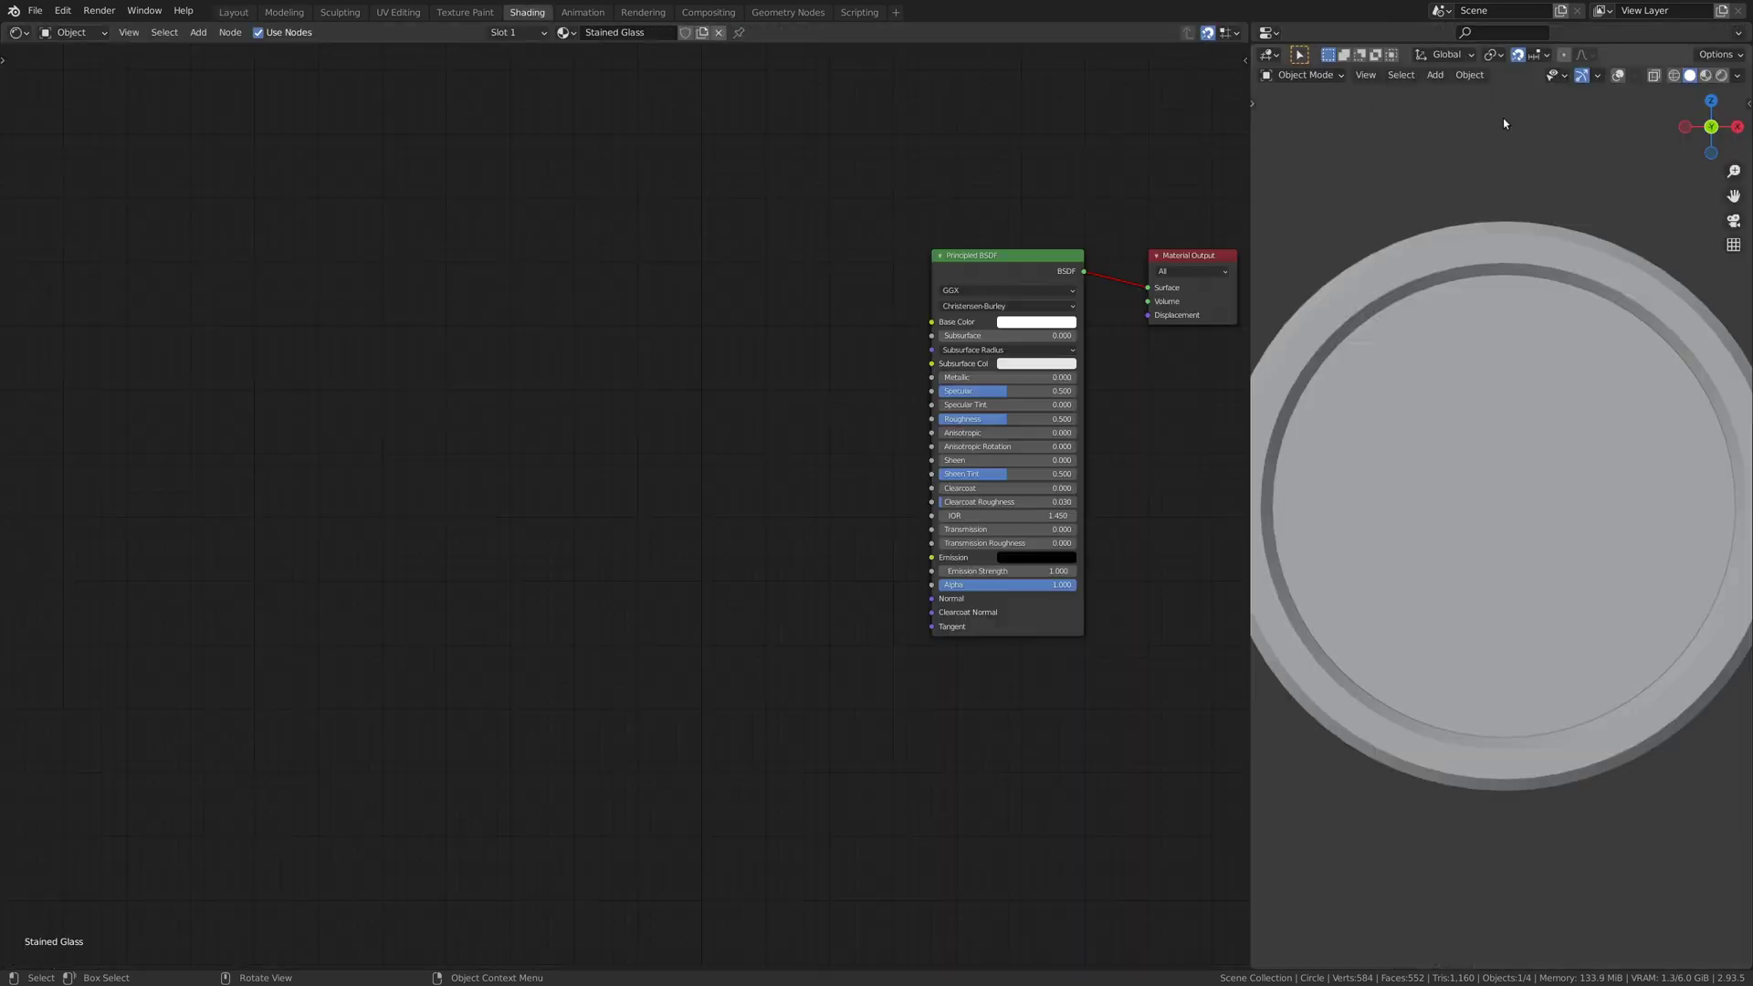
left_click(1706, 76)
left_click(1737, 76)
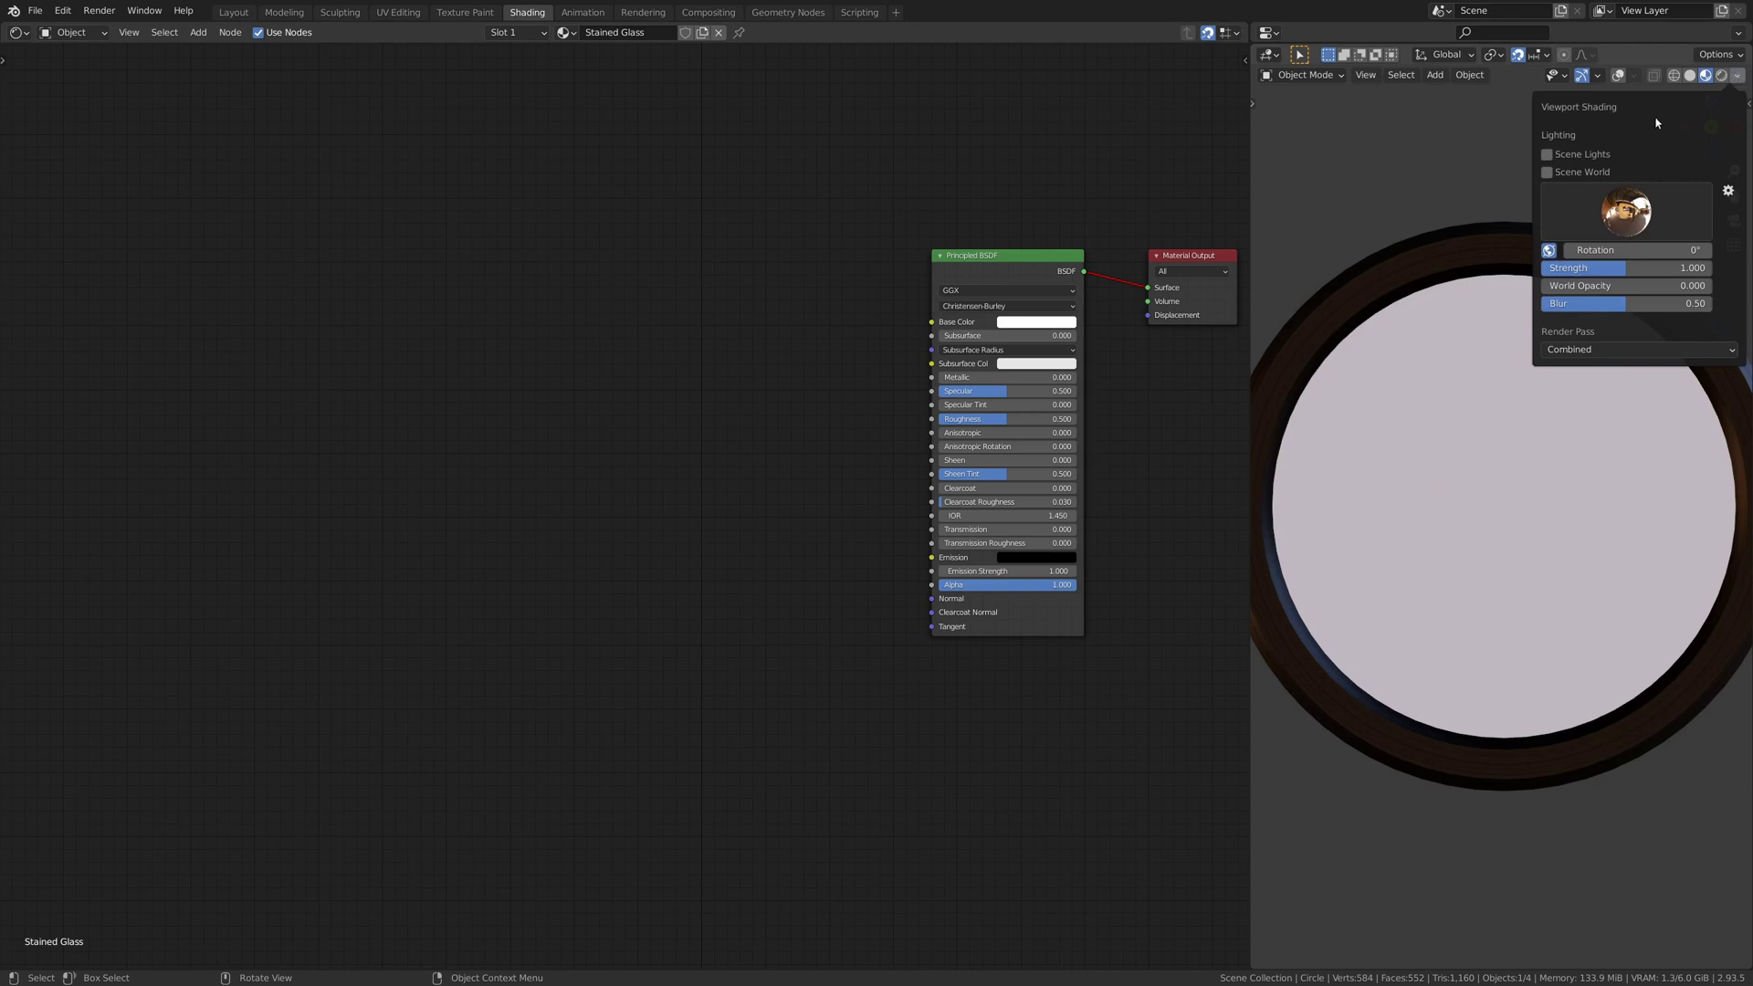
left_click(1616, 197)
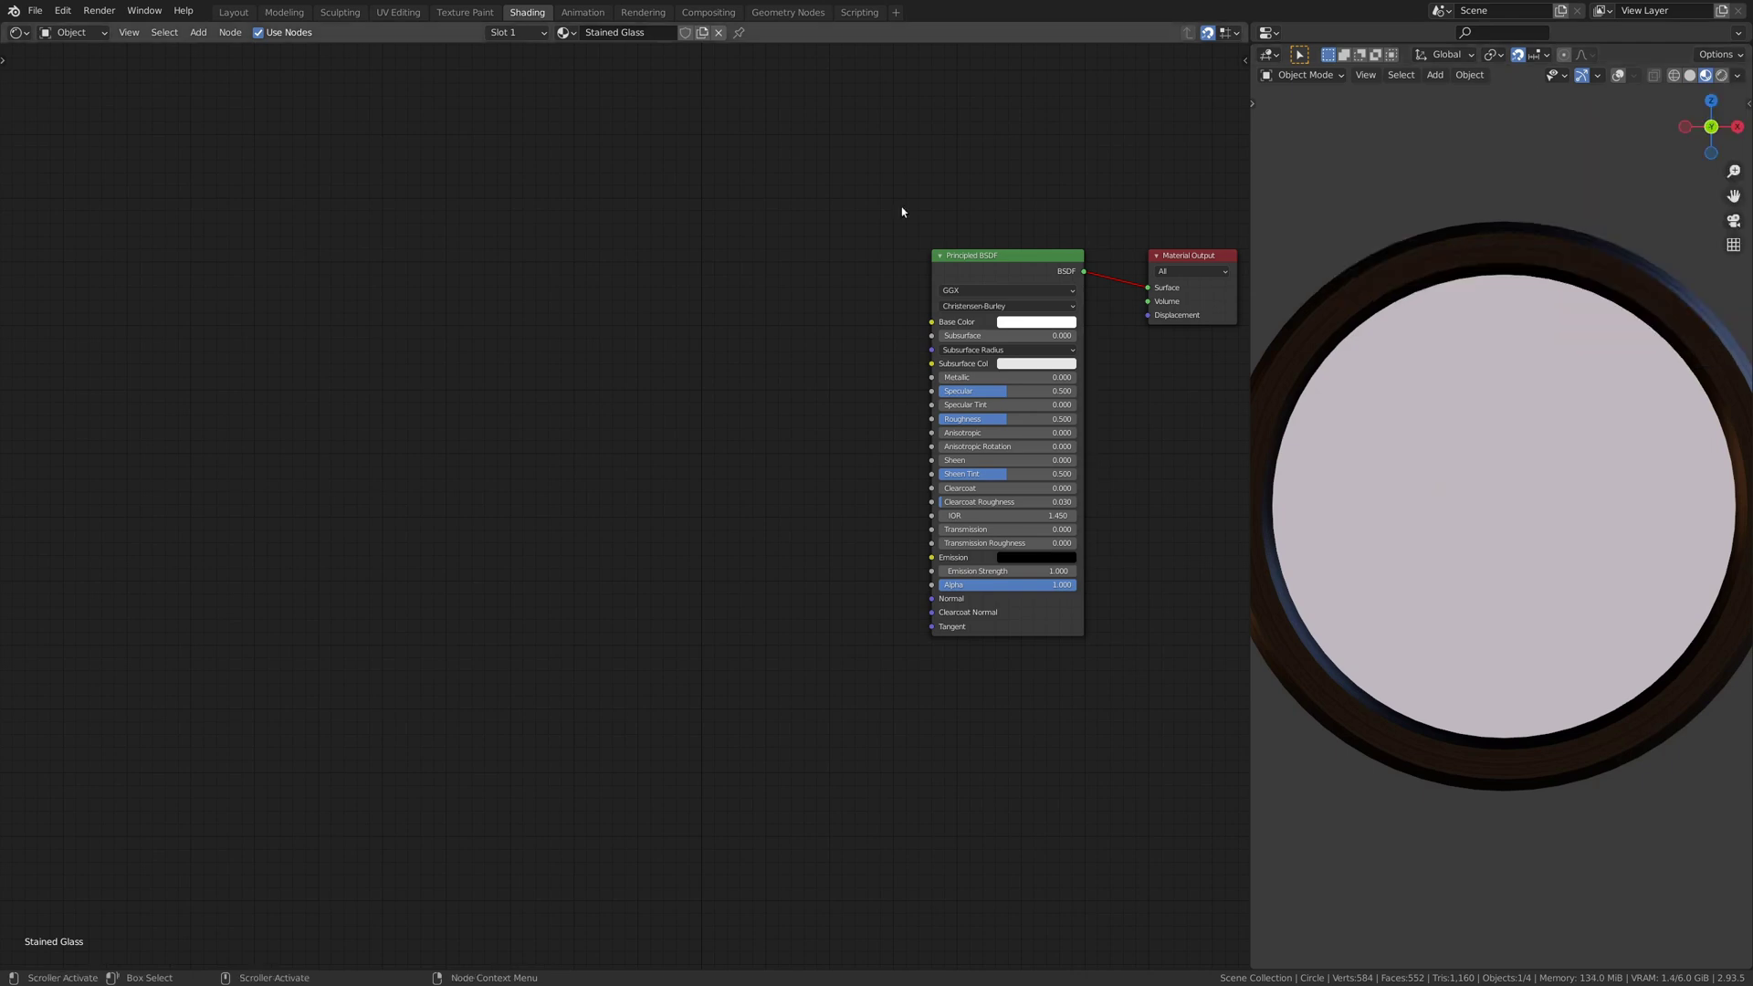
- Delete the Principled BSDF from the Stained Glass material and add a Glass BSDF beside the Material Output
left_click(962, 262)
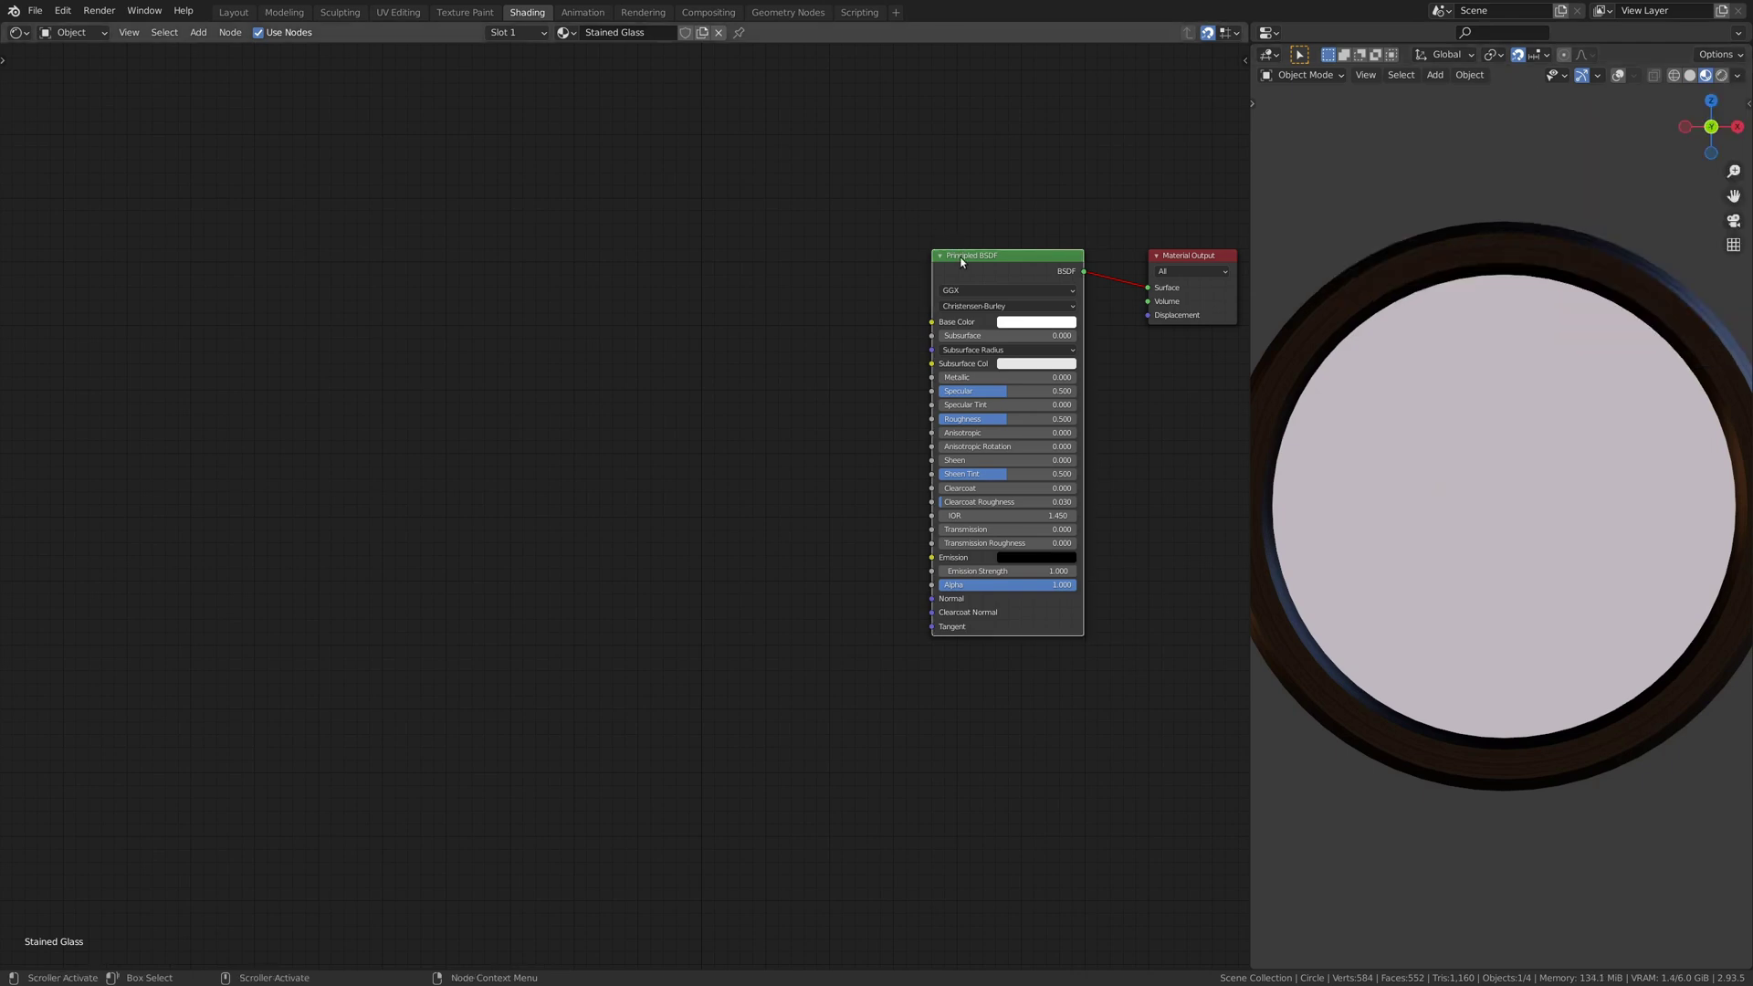
key("x")
left_click(209, 40)
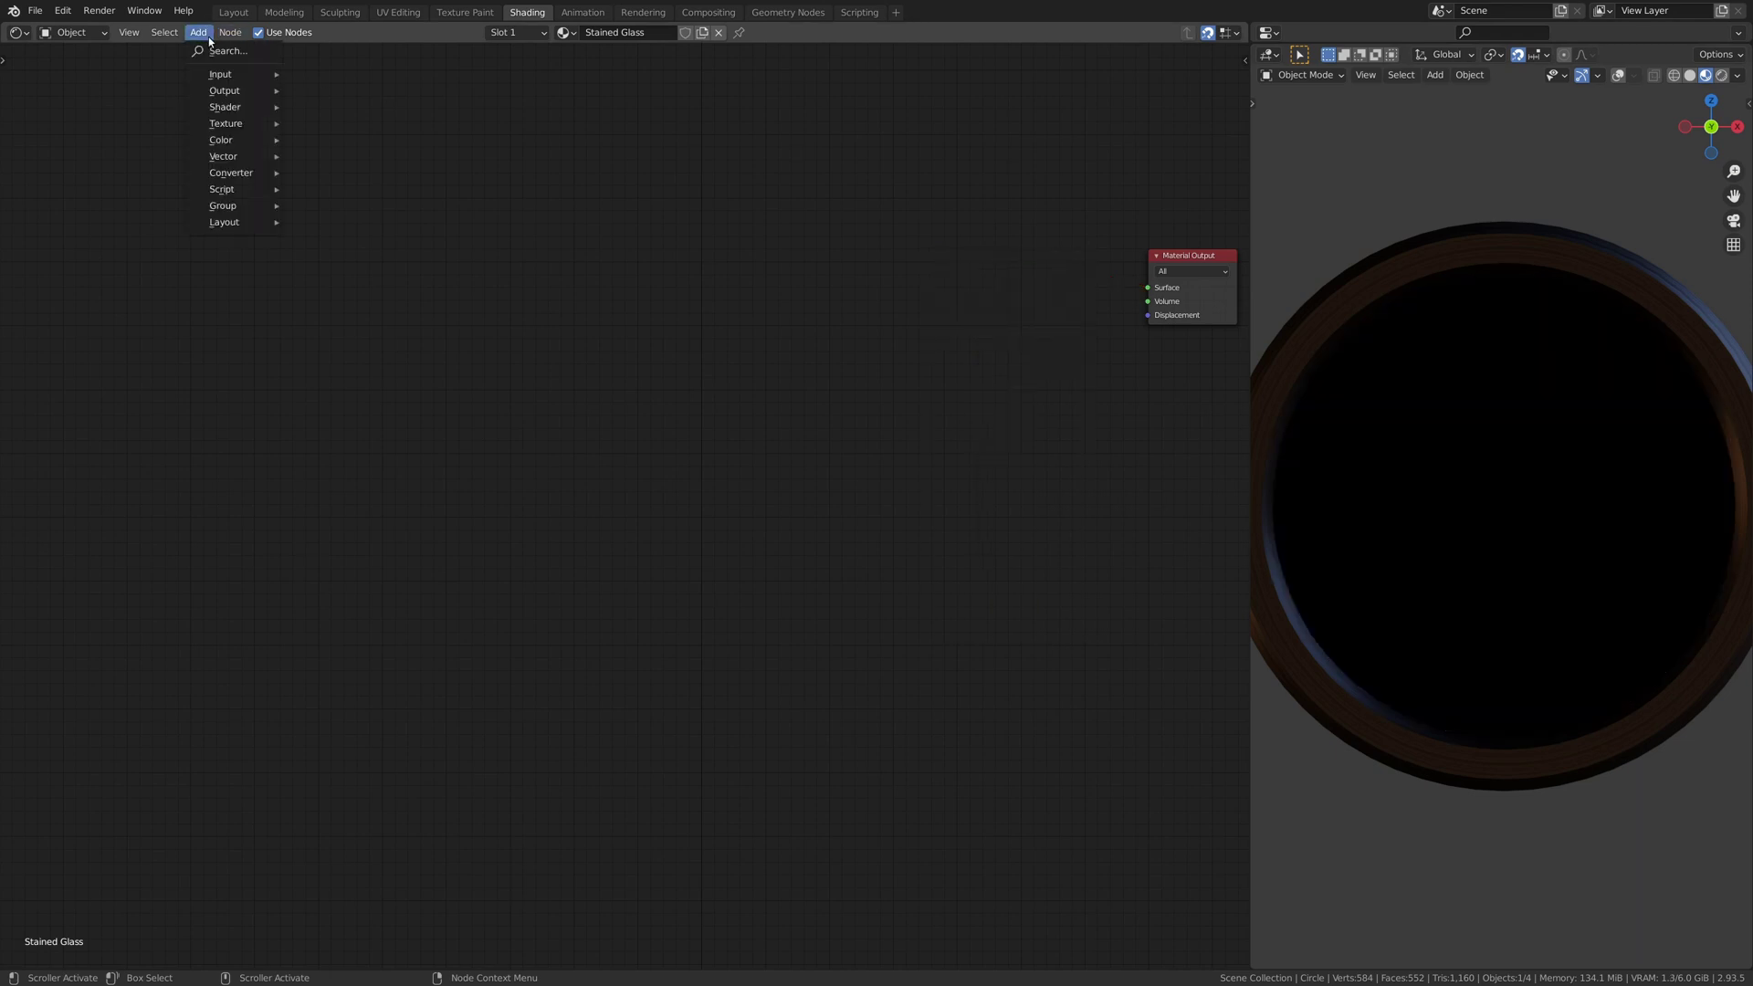
left_click(212, 52)
type("glass")
key("Return")
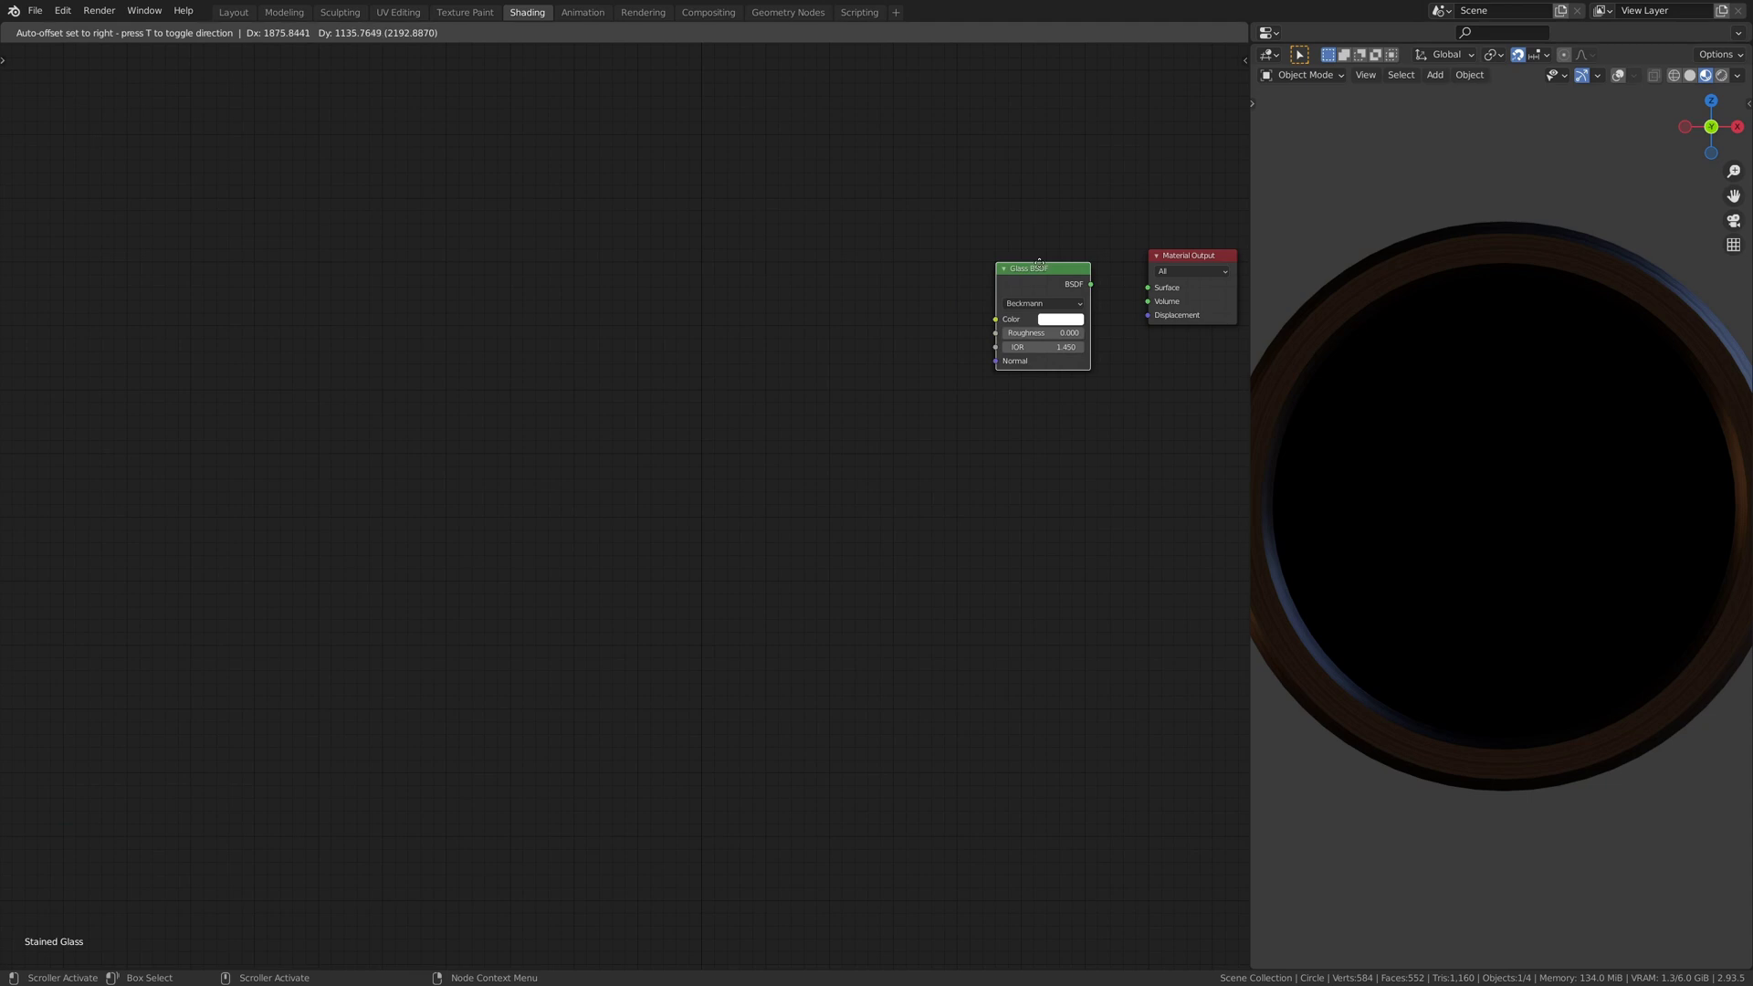
left_click(1078, 254)
- Set the Glass BSDF colour to red with saturation 1 and roughness to 0.5, and connect it to the Material Output's Surface
left_click(1105, 306)
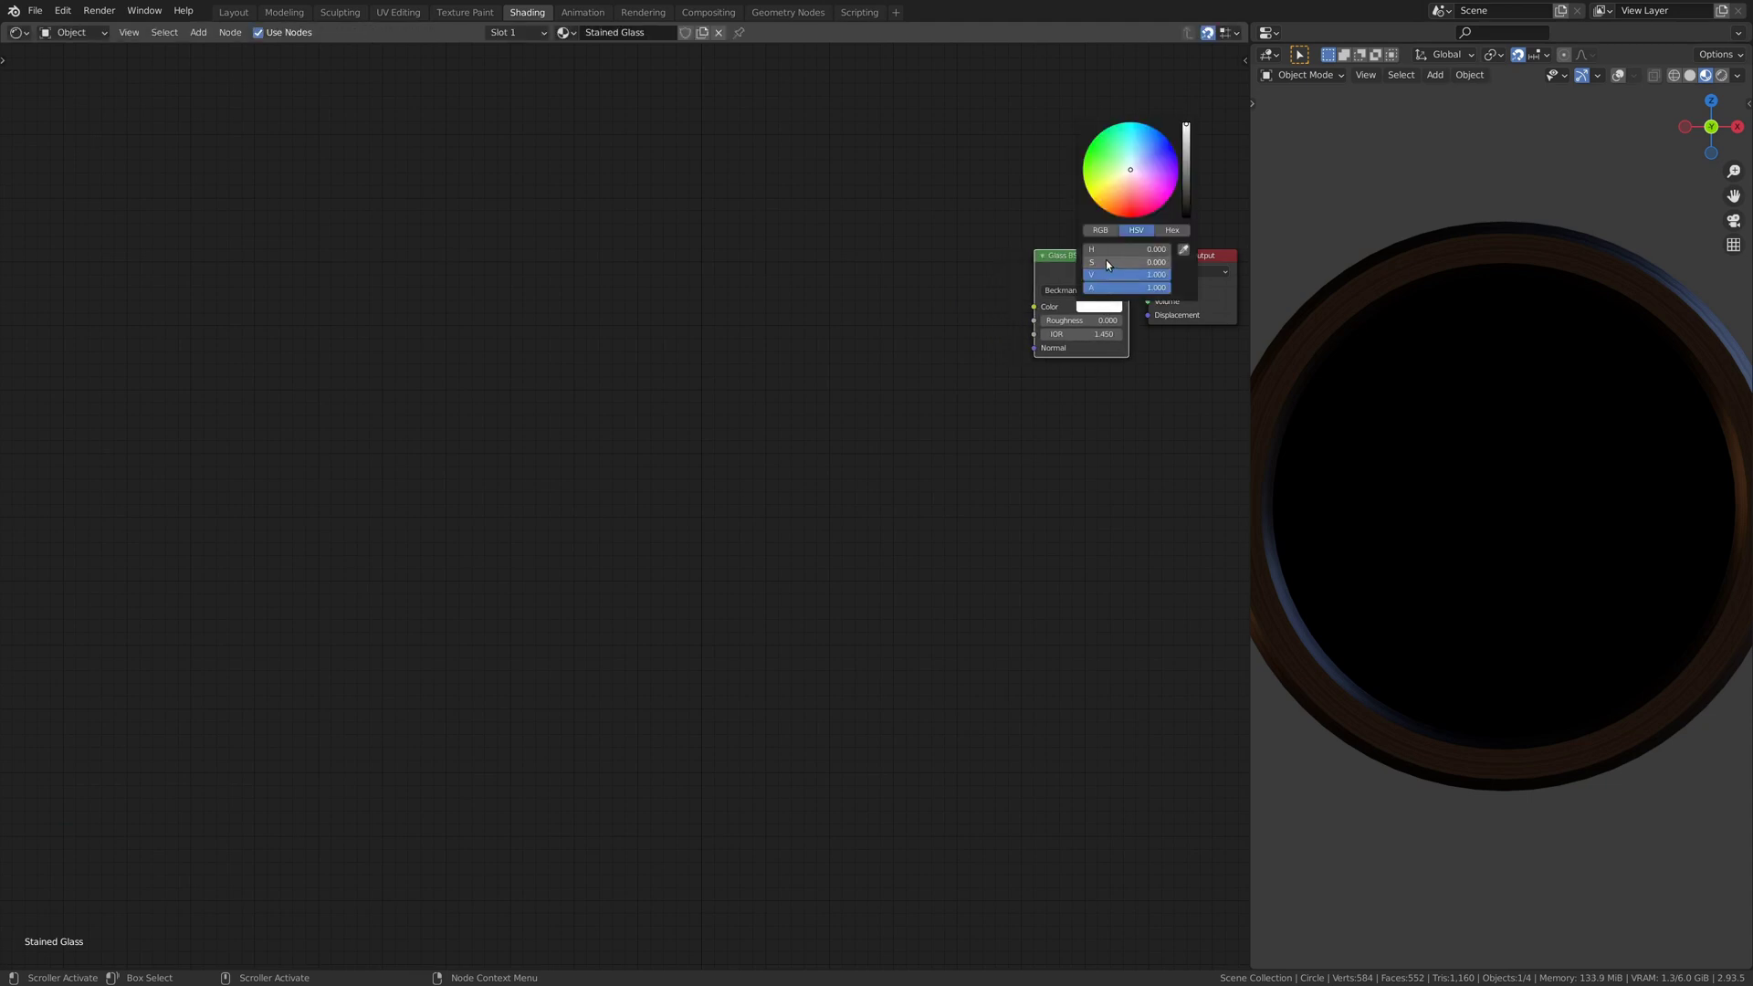
left_click(1106, 264)
type("1")
key("Return")
left_click(1095, 321)
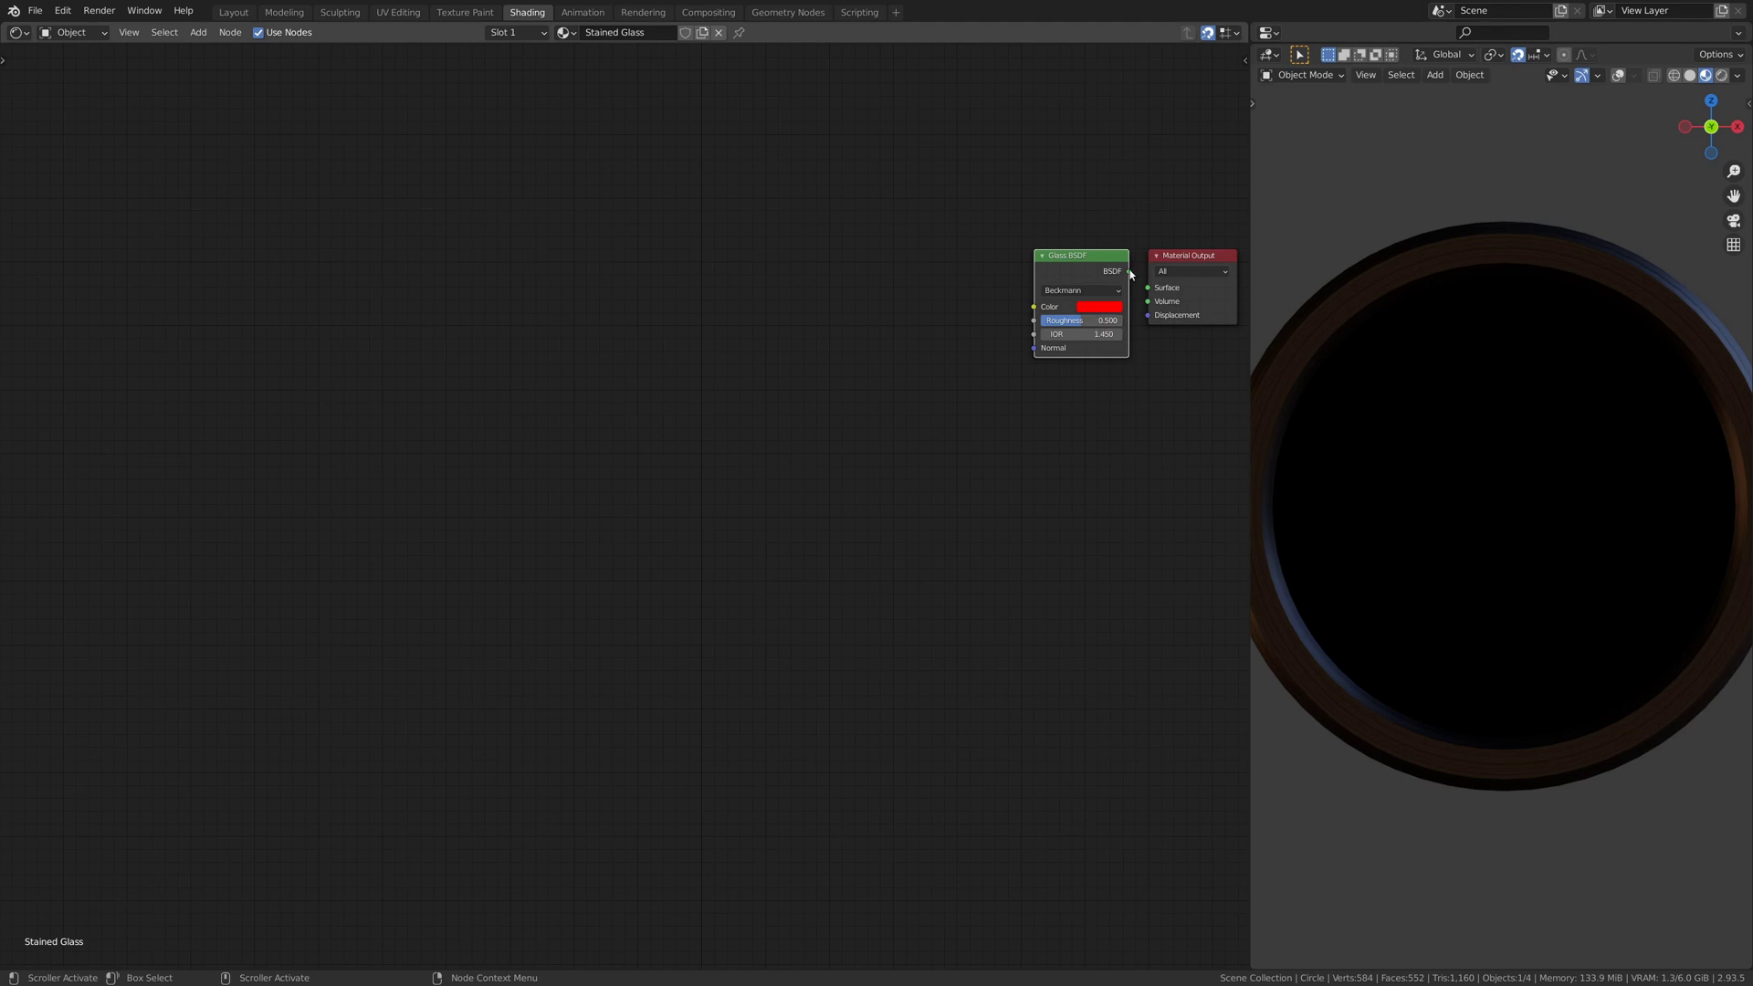
left_click_drag(1130, 273, 1148, 290)
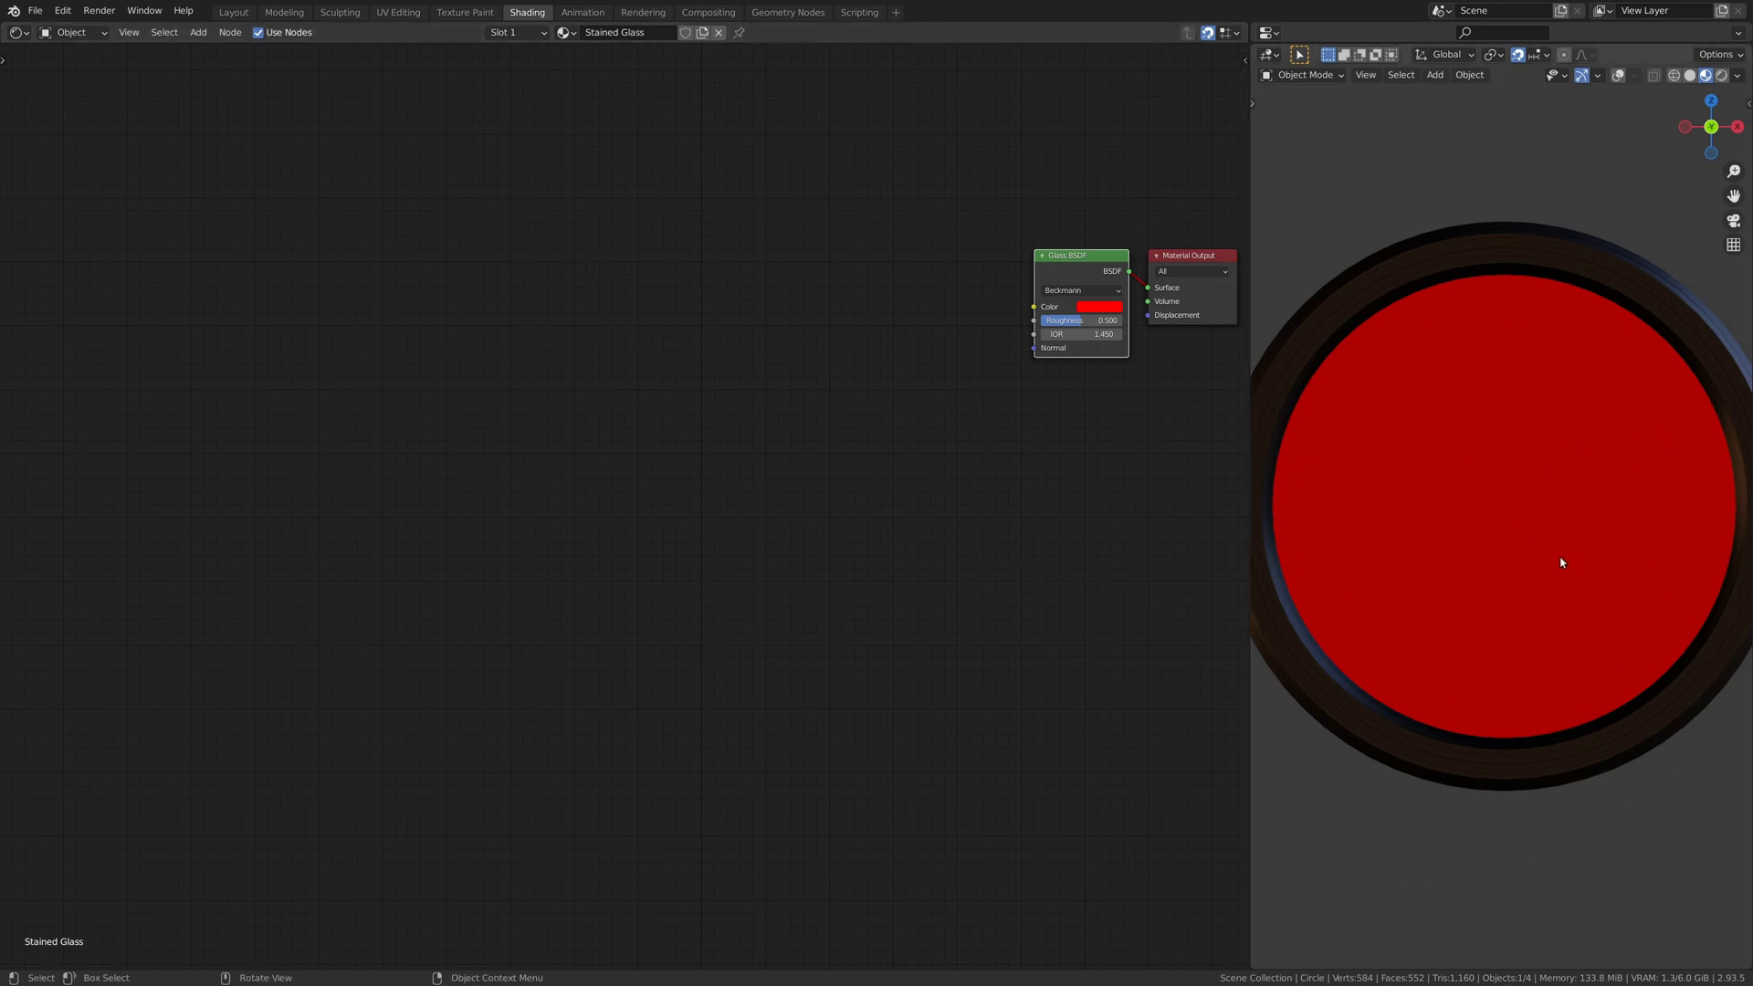
middle_click_drag(1723, 615, 1552, 594)
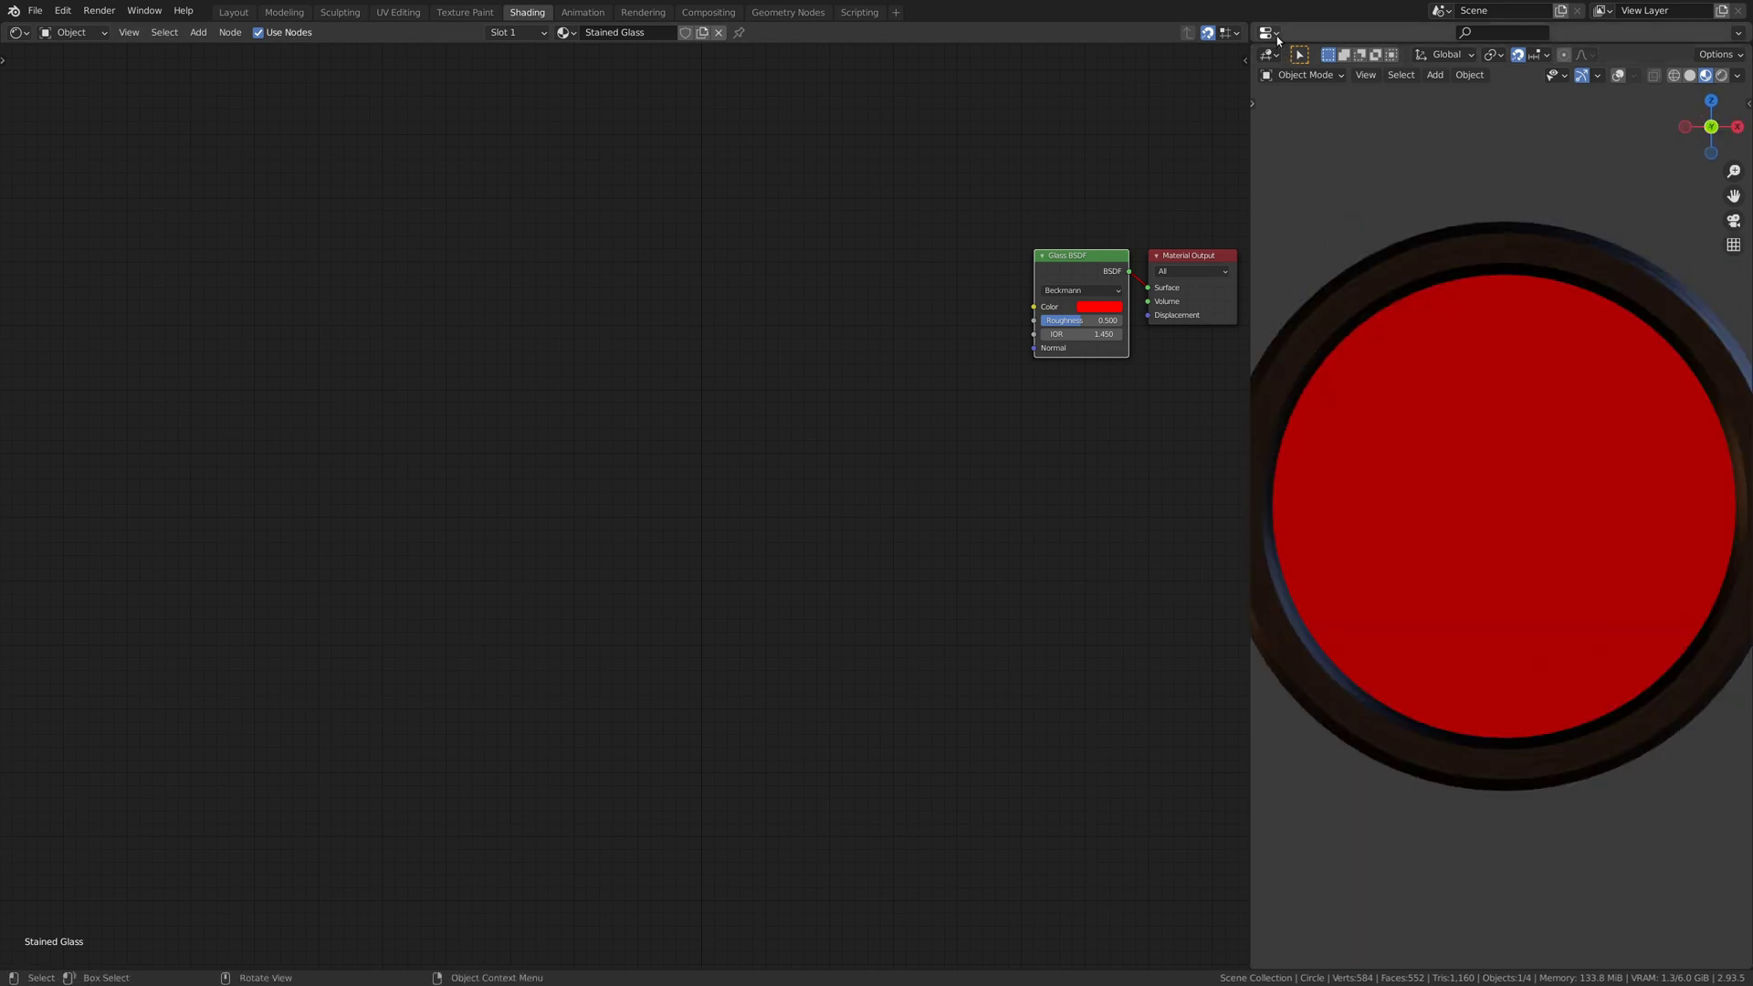
- Enable Screen Space Reflections with Refraction in the render settings and Screen Space Refraction in the Stained Glass material settings
left_click_drag(1297, 52, 1364, 630)
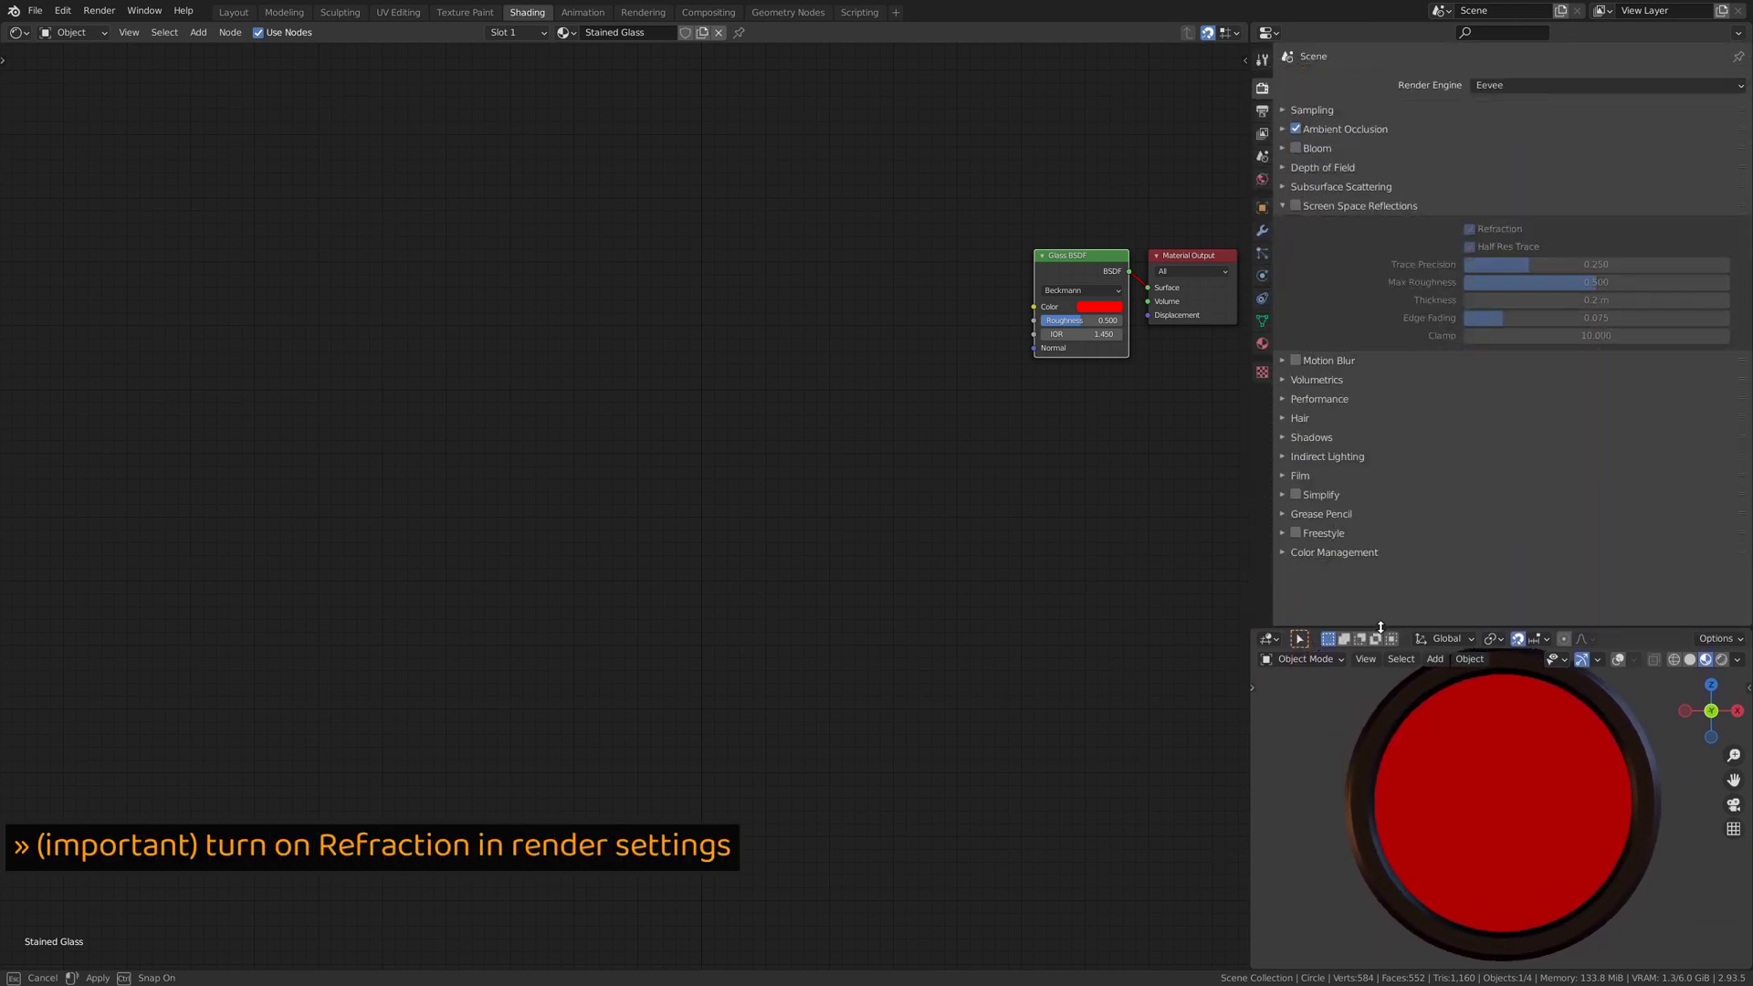
left_click(1295, 206)
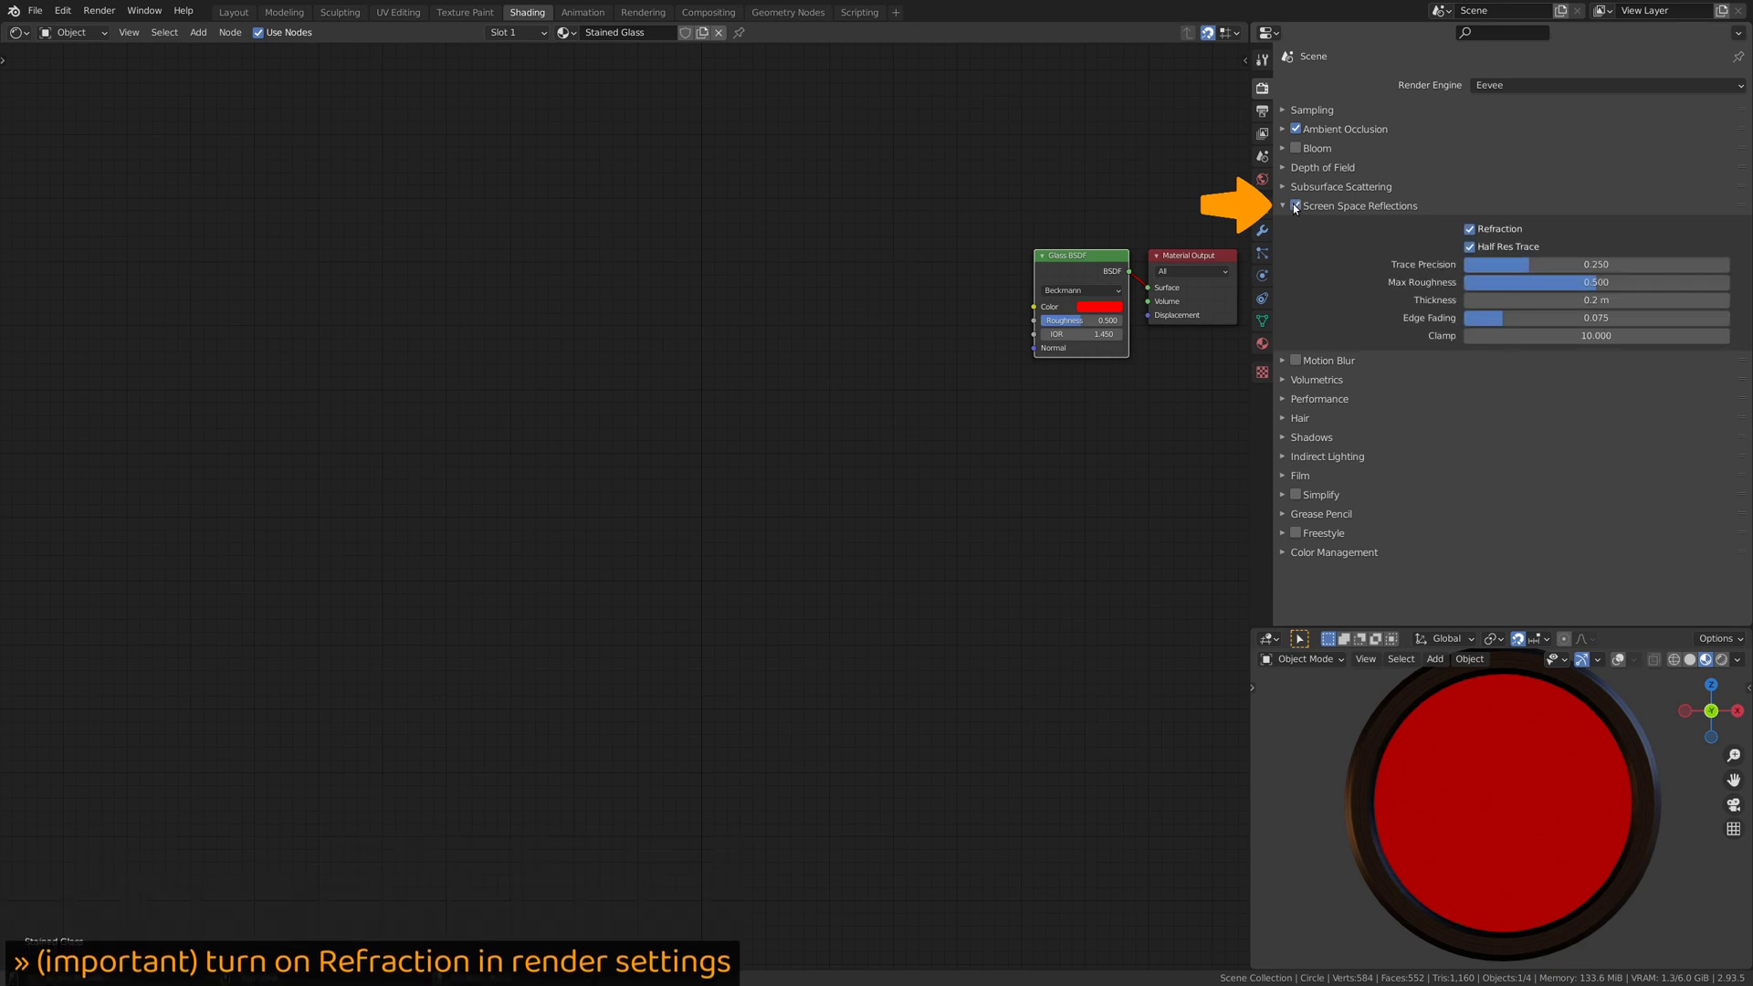
left_click(1263, 345)
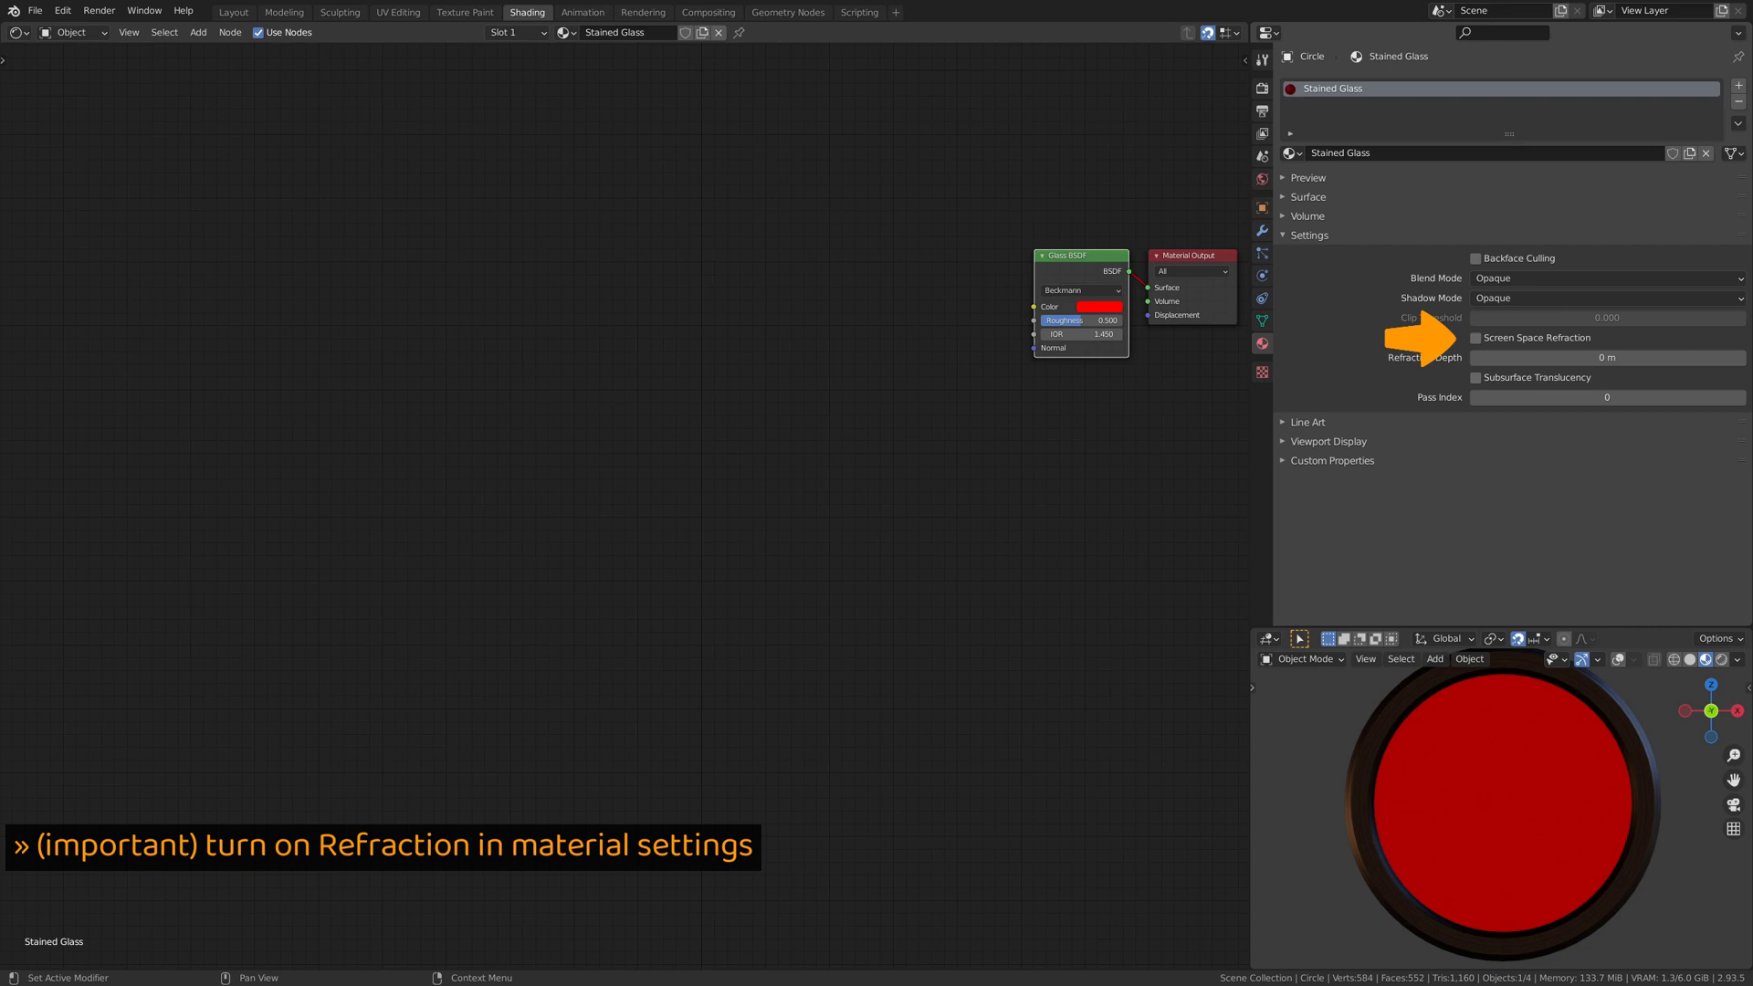
left_click(1476, 338)
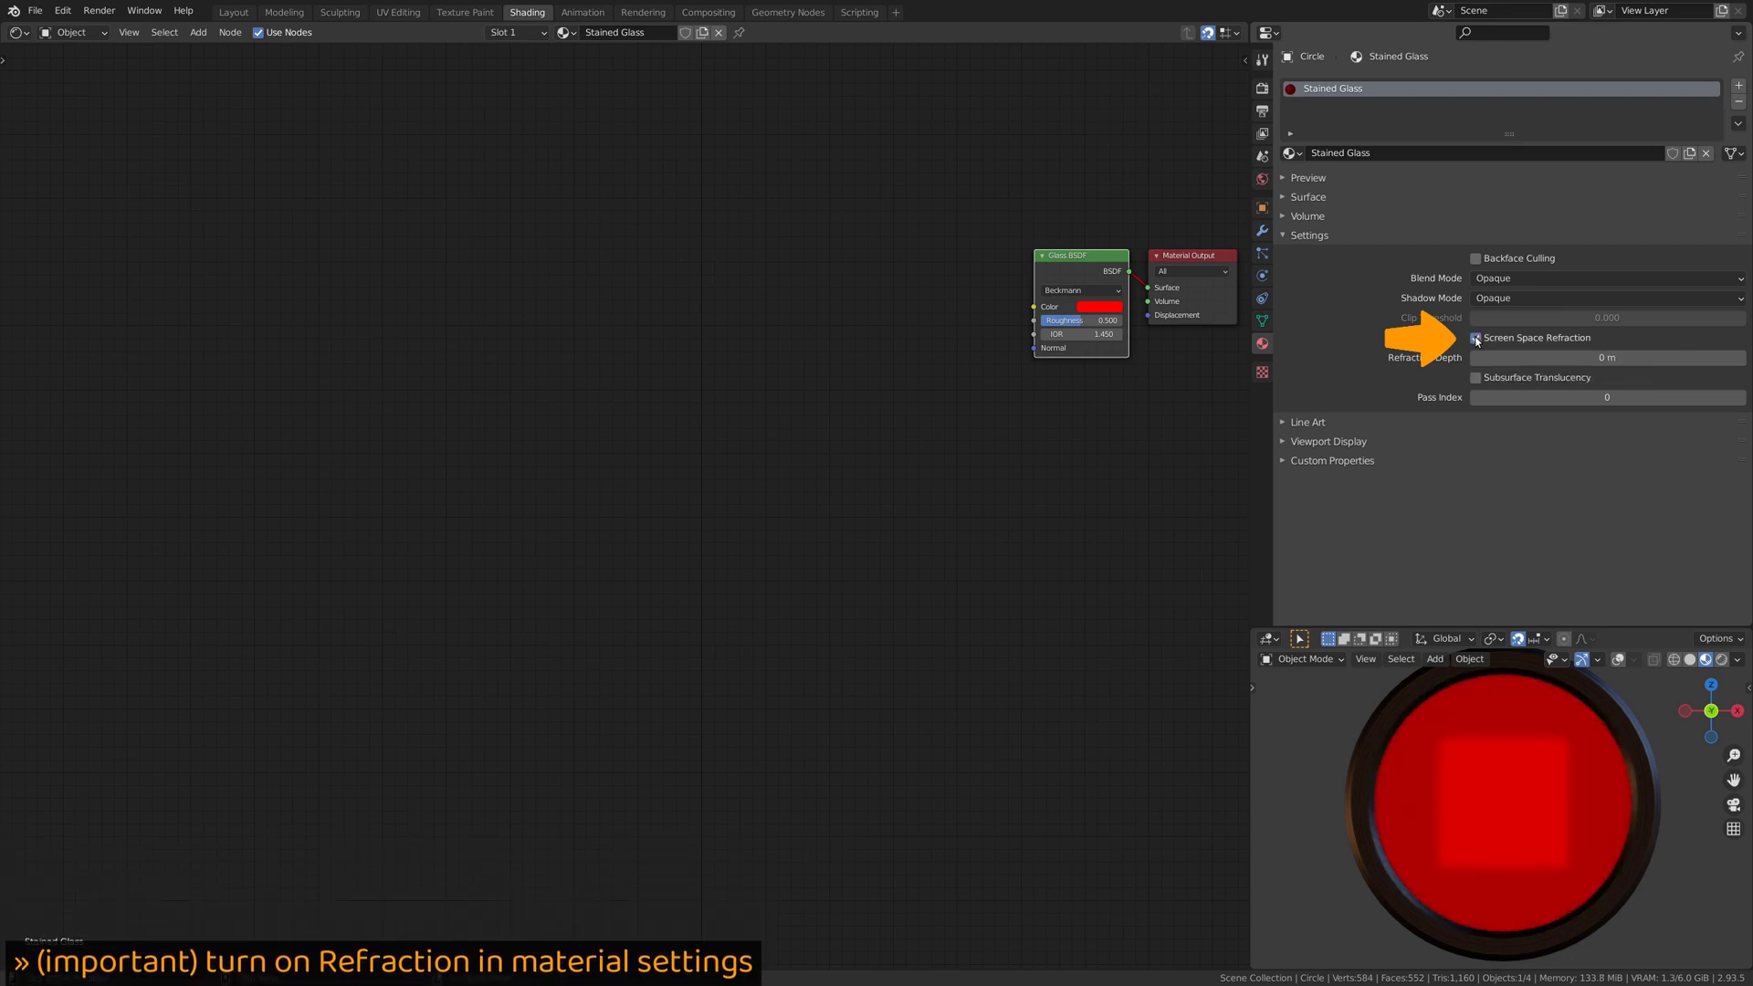
left_click_drag(1504, 626, 1514, 45)
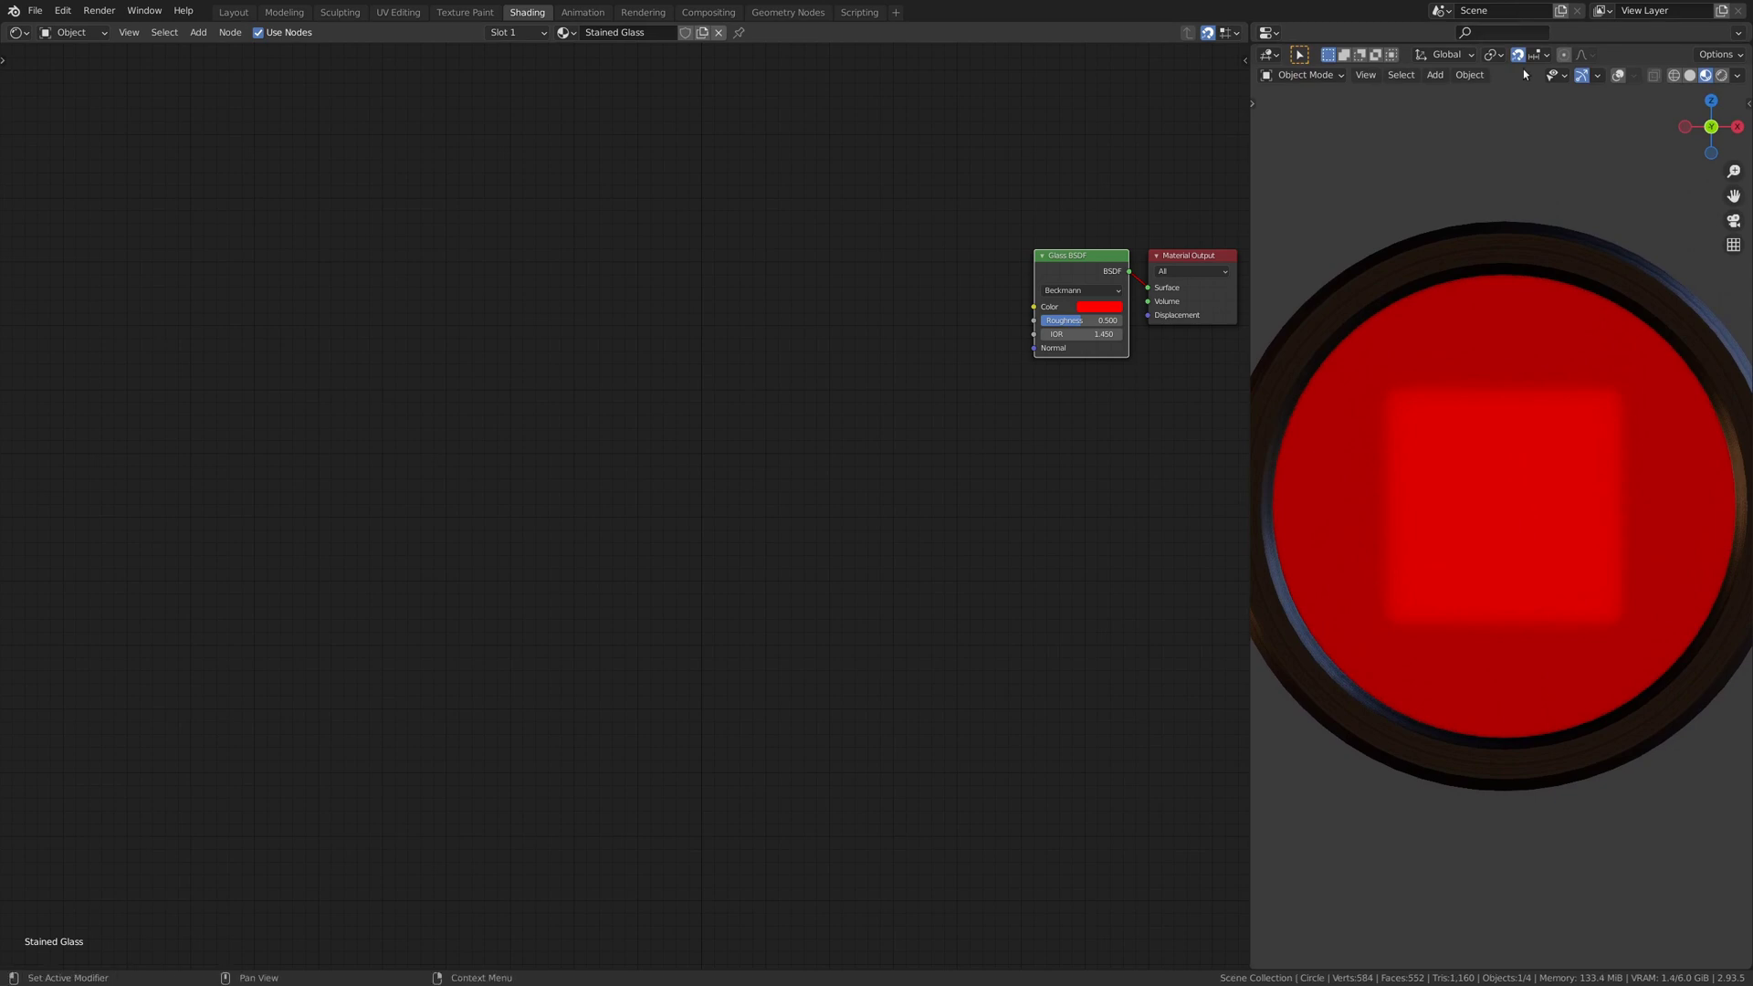
middle_click_drag(1669, 385, 1592, 425)
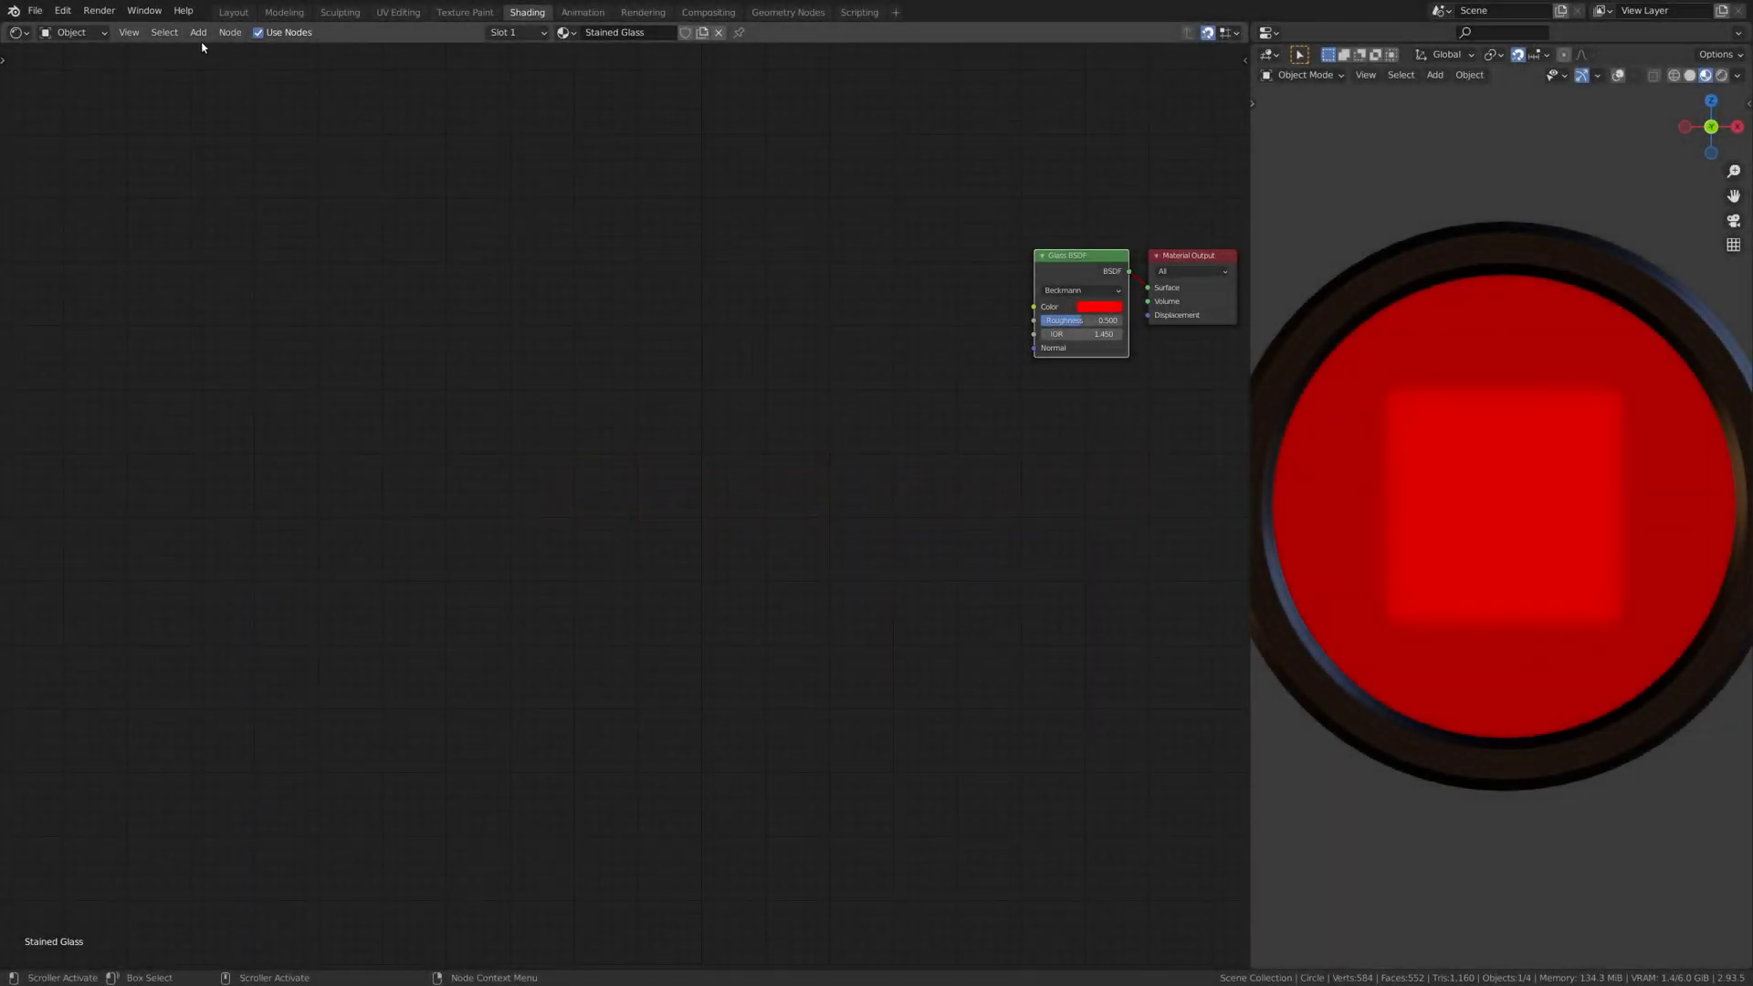
- Add Texture Coordinate, Mapping and Voronoi Texture nodes in a row at the start of the node tree
left_click(198, 32)
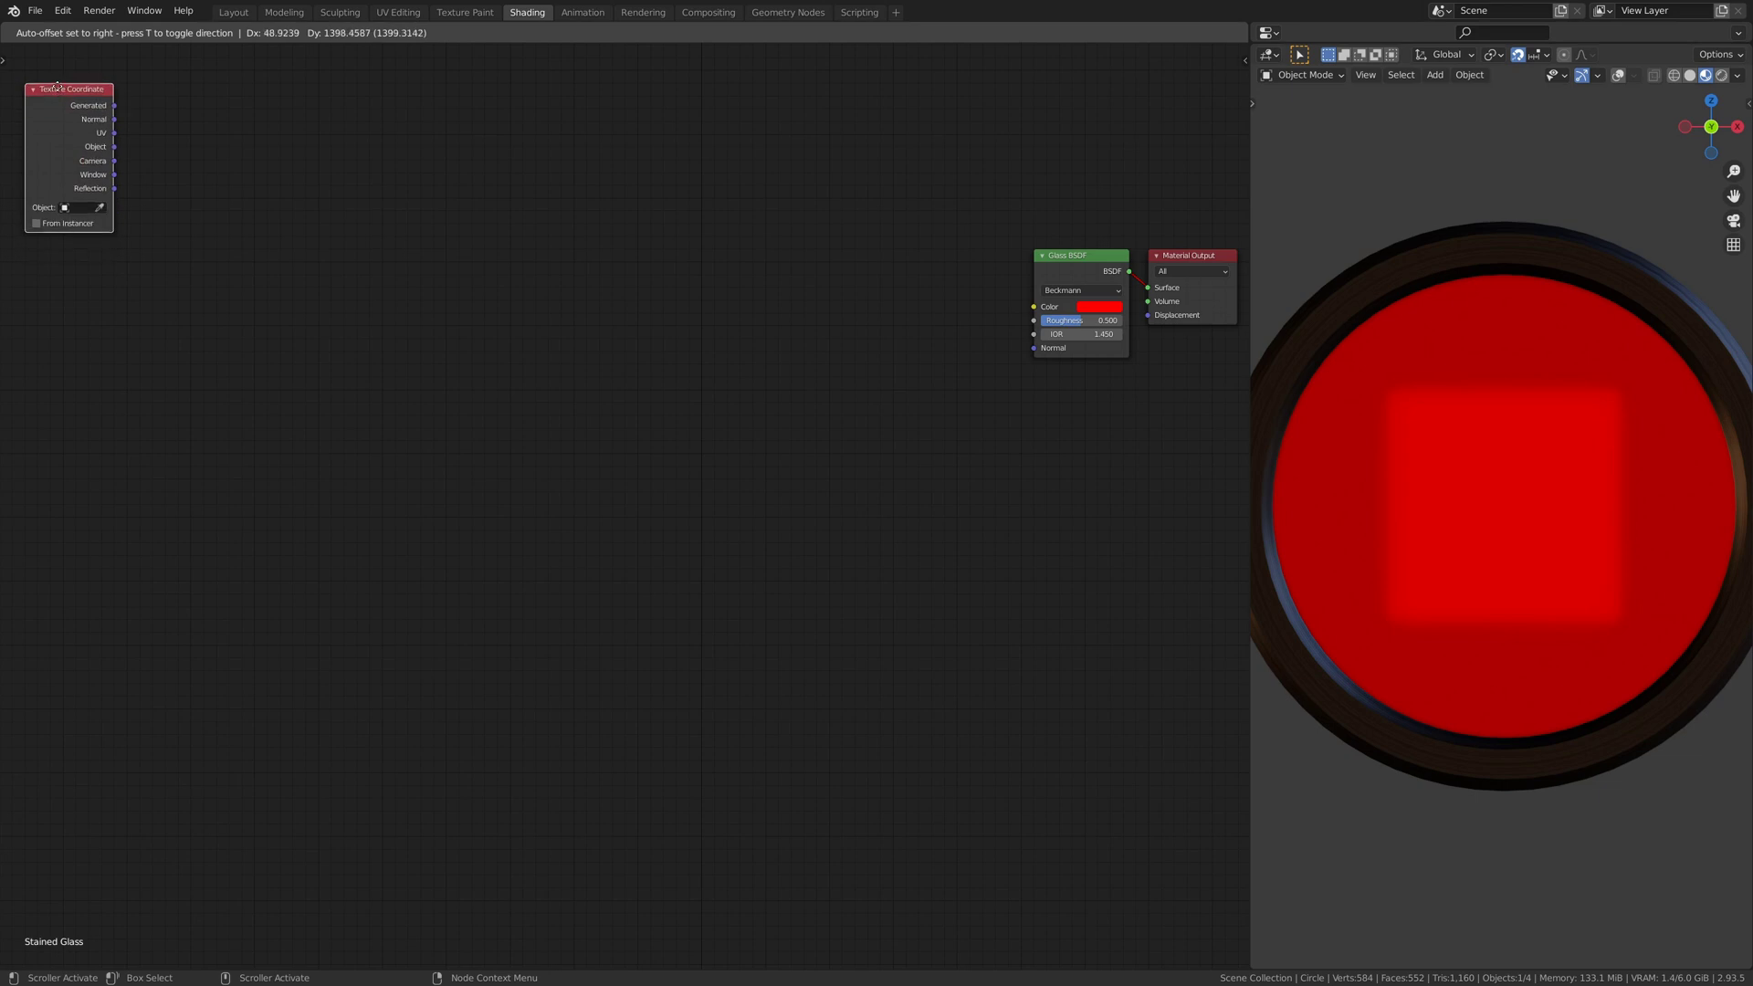
left_click(45, 74)
left_click(196, 285)
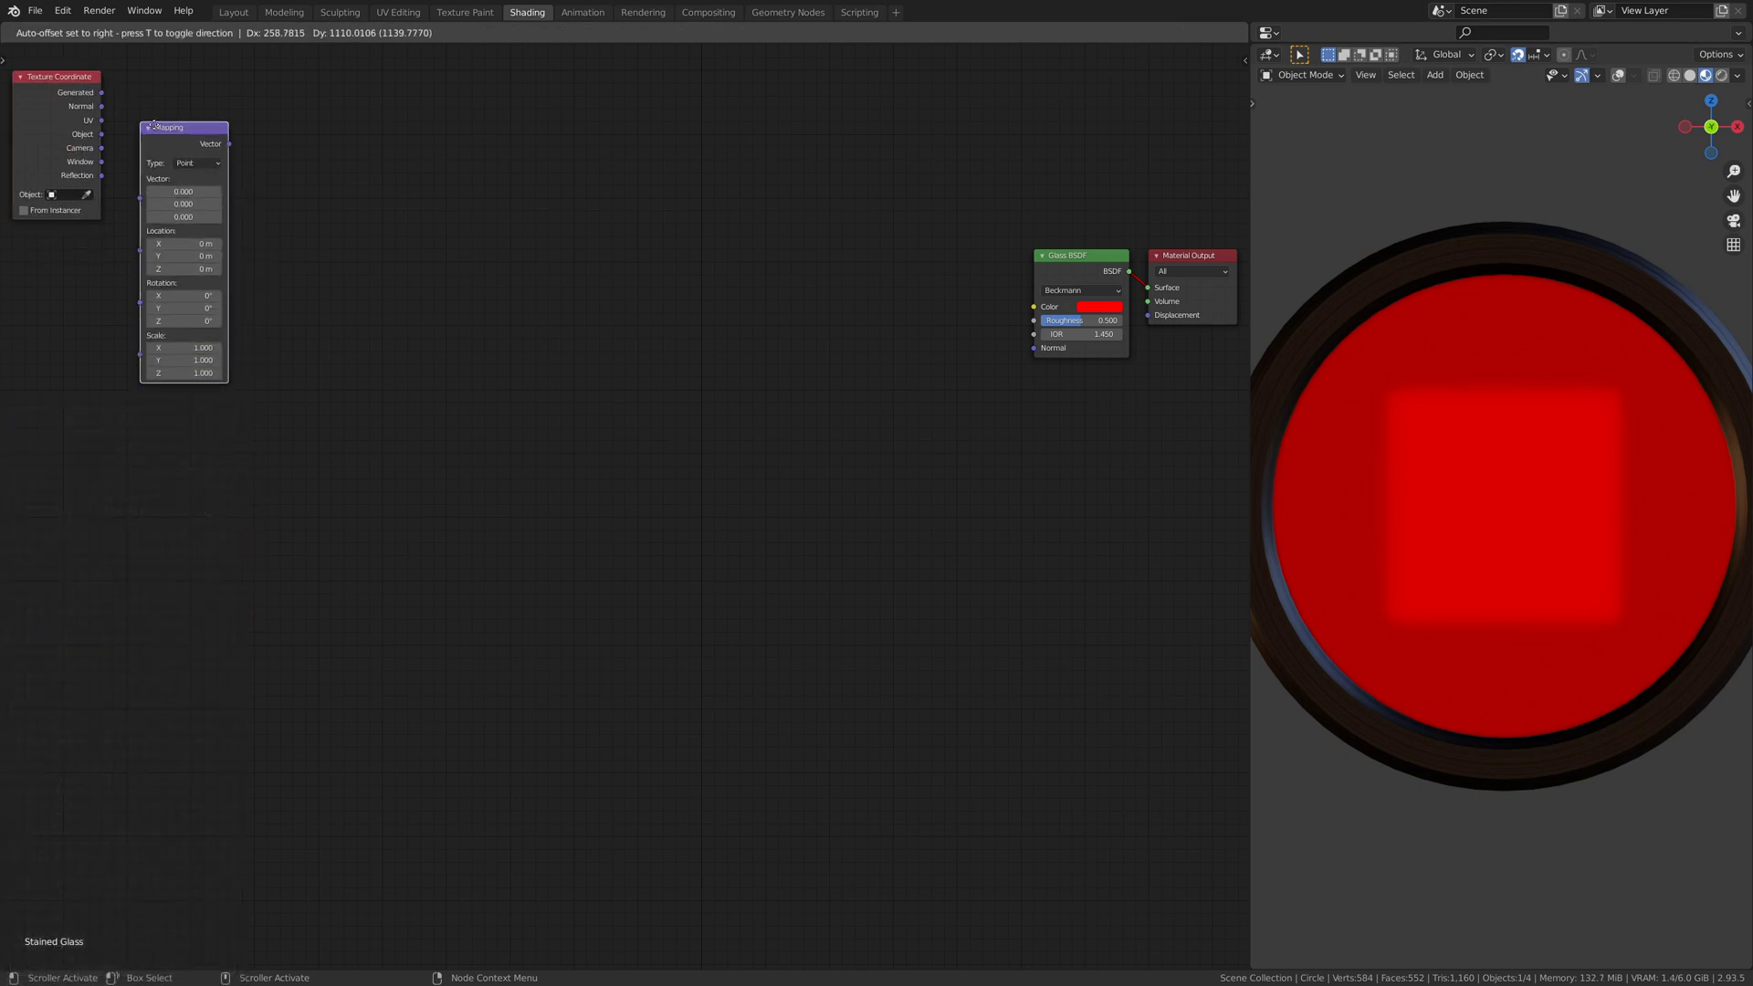
left_click(140, 75)
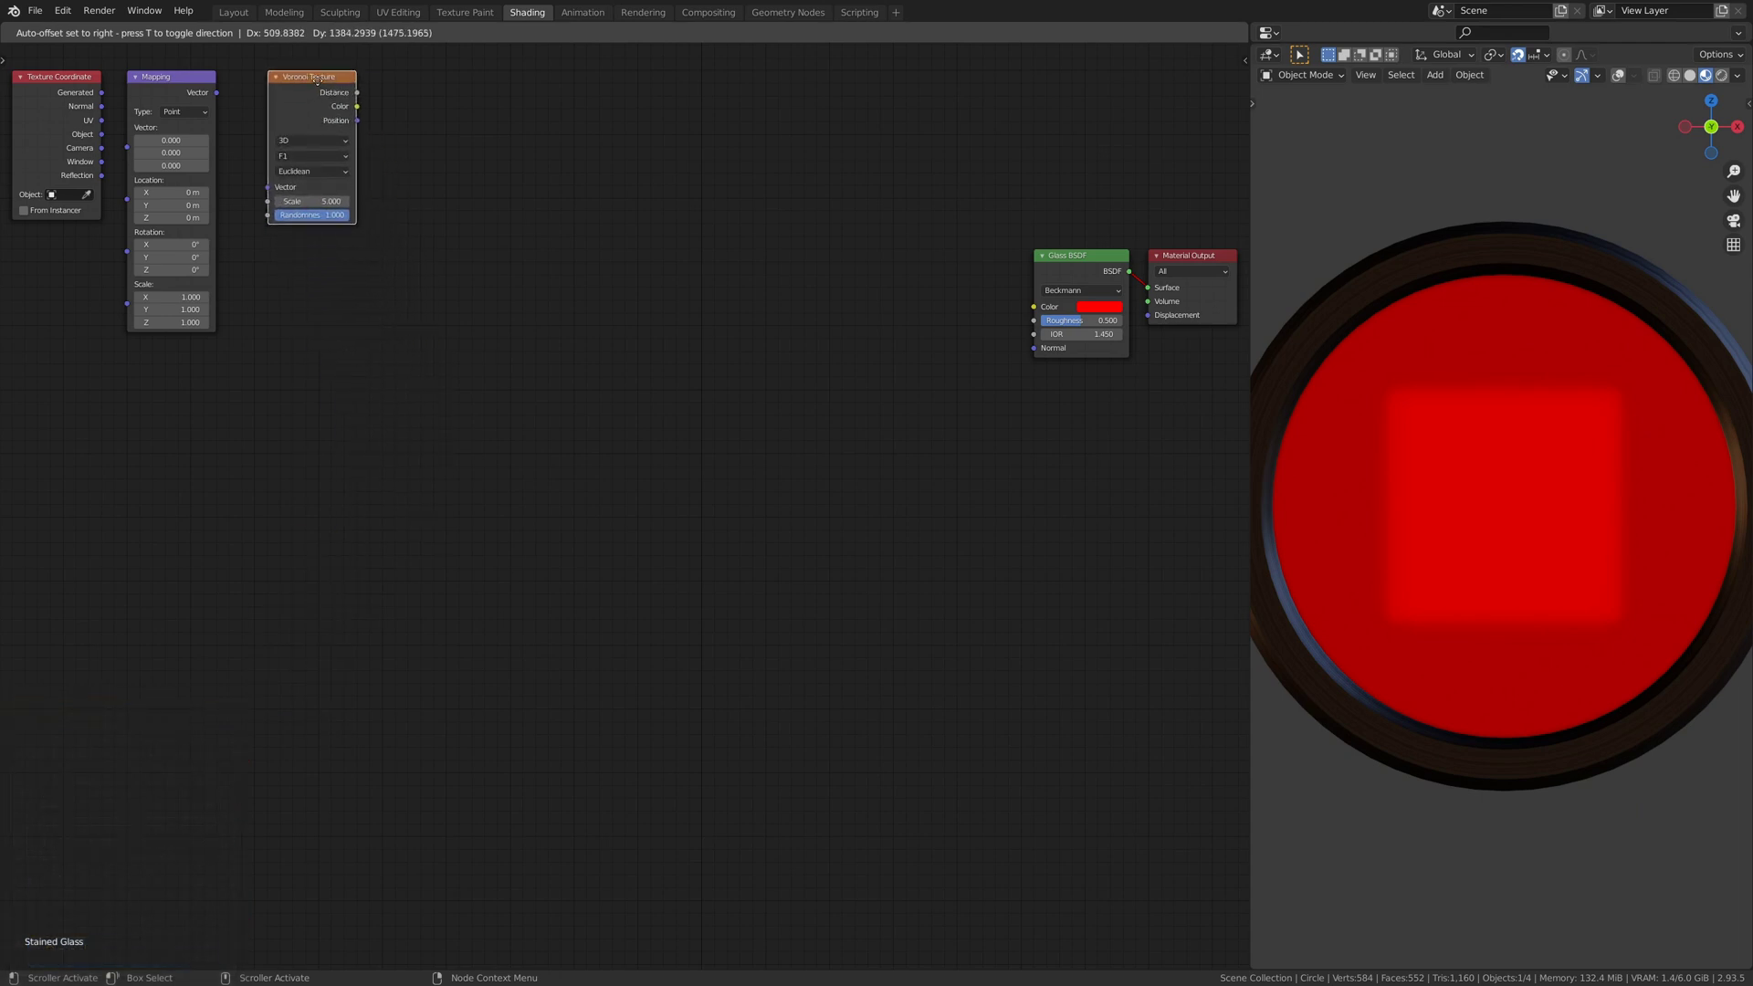
left_click(316, 78)
- Add a Math node after the Voronoi Texture and a MixRGB node in front of the Glass BSDF
key("shift+a")
left_click(315, 504)
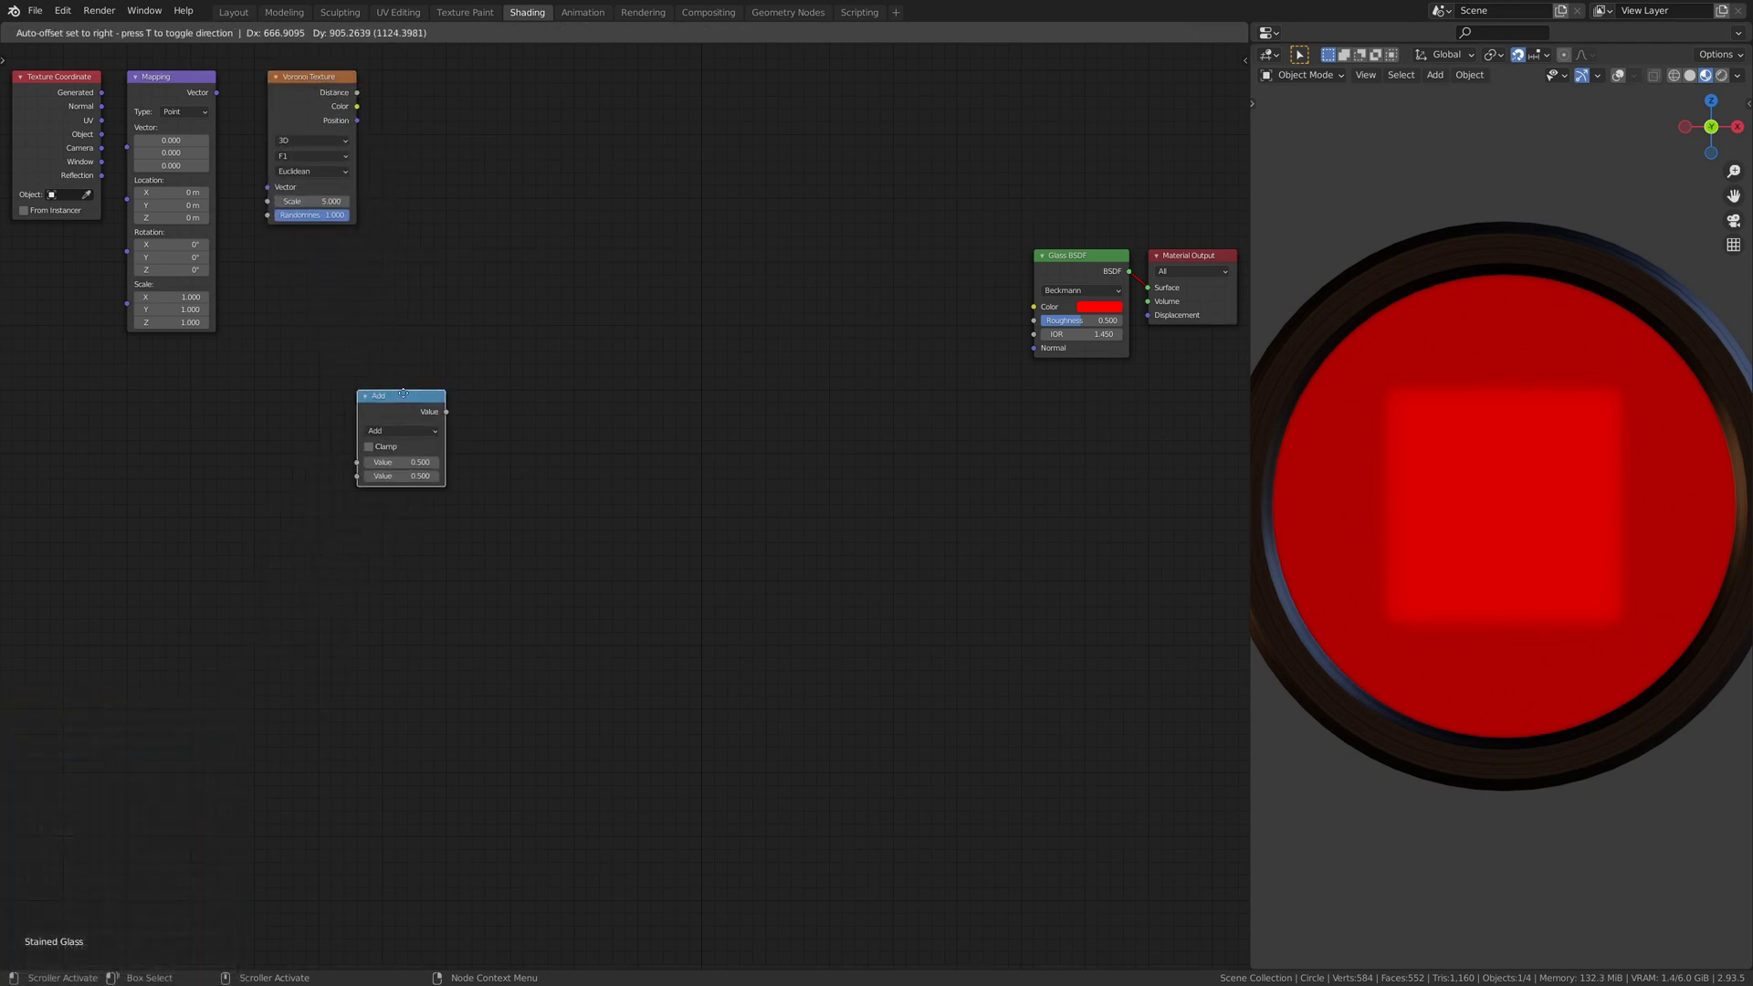
left_click(453, 75)
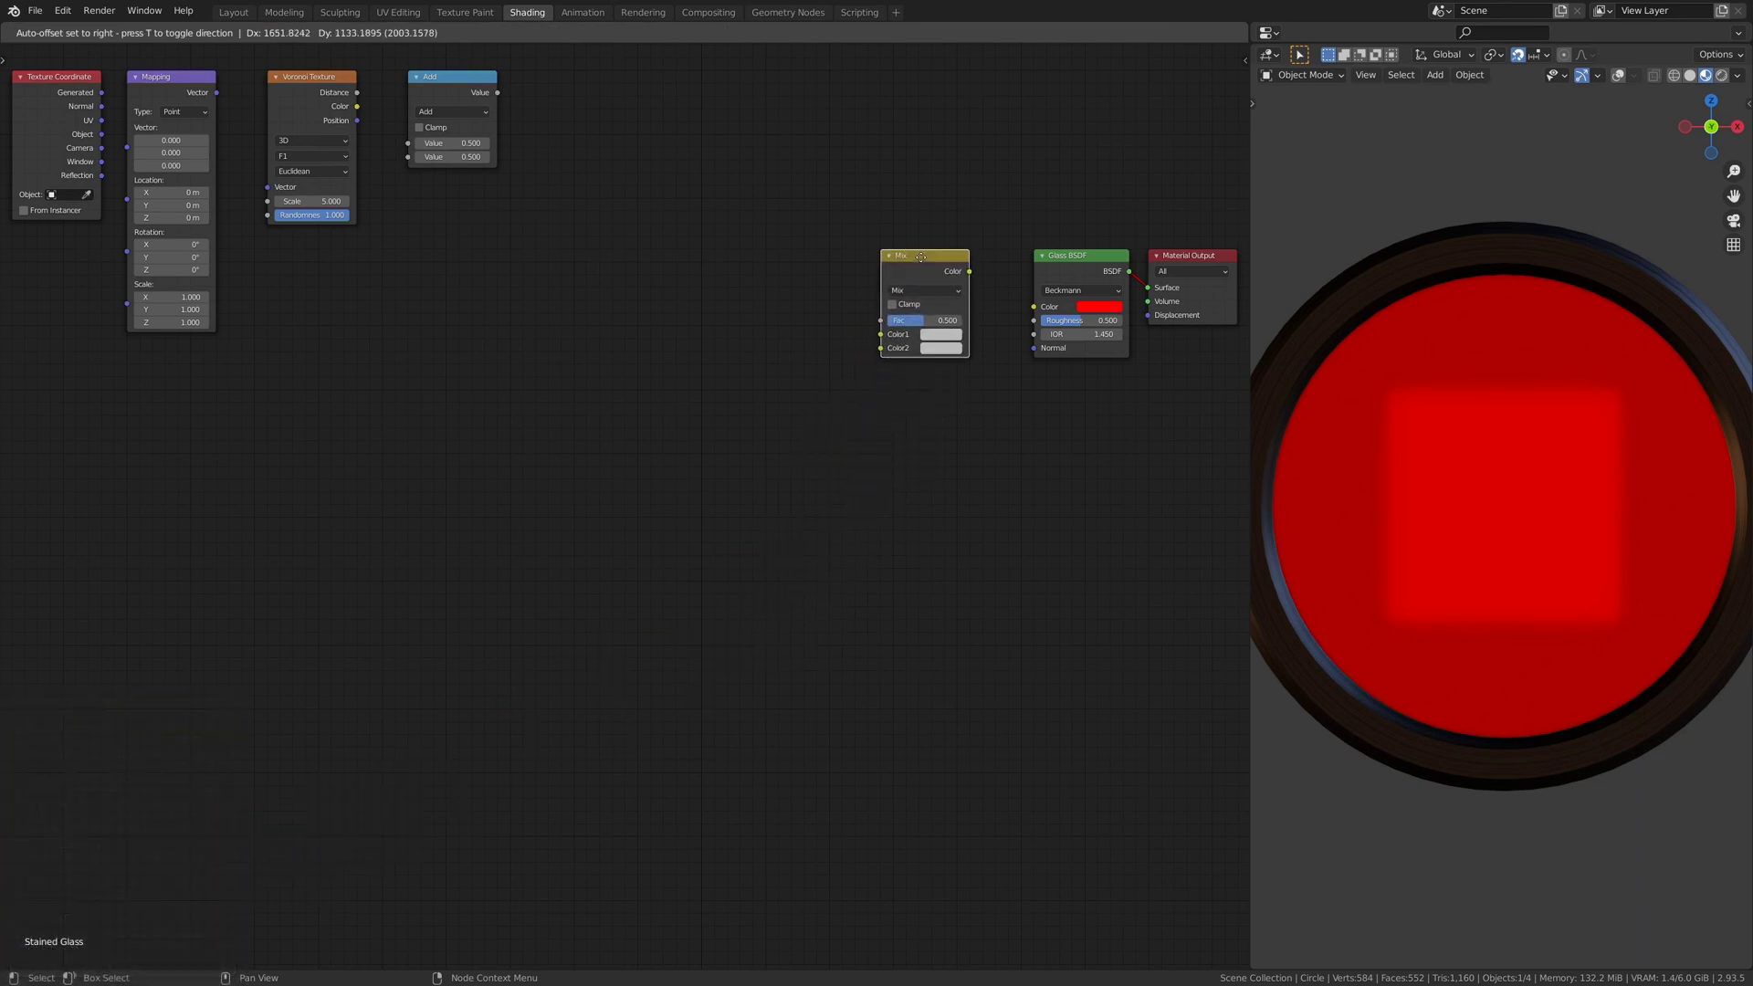
left_click(933, 258)
- Connect the Texture Coordinate's UV output to the Mapping node and the Mapping output to the Voronoi Texture's Vector
left_click_drag(101, 119, 128, 150)
left_click_drag(216, 92, 228, 129)
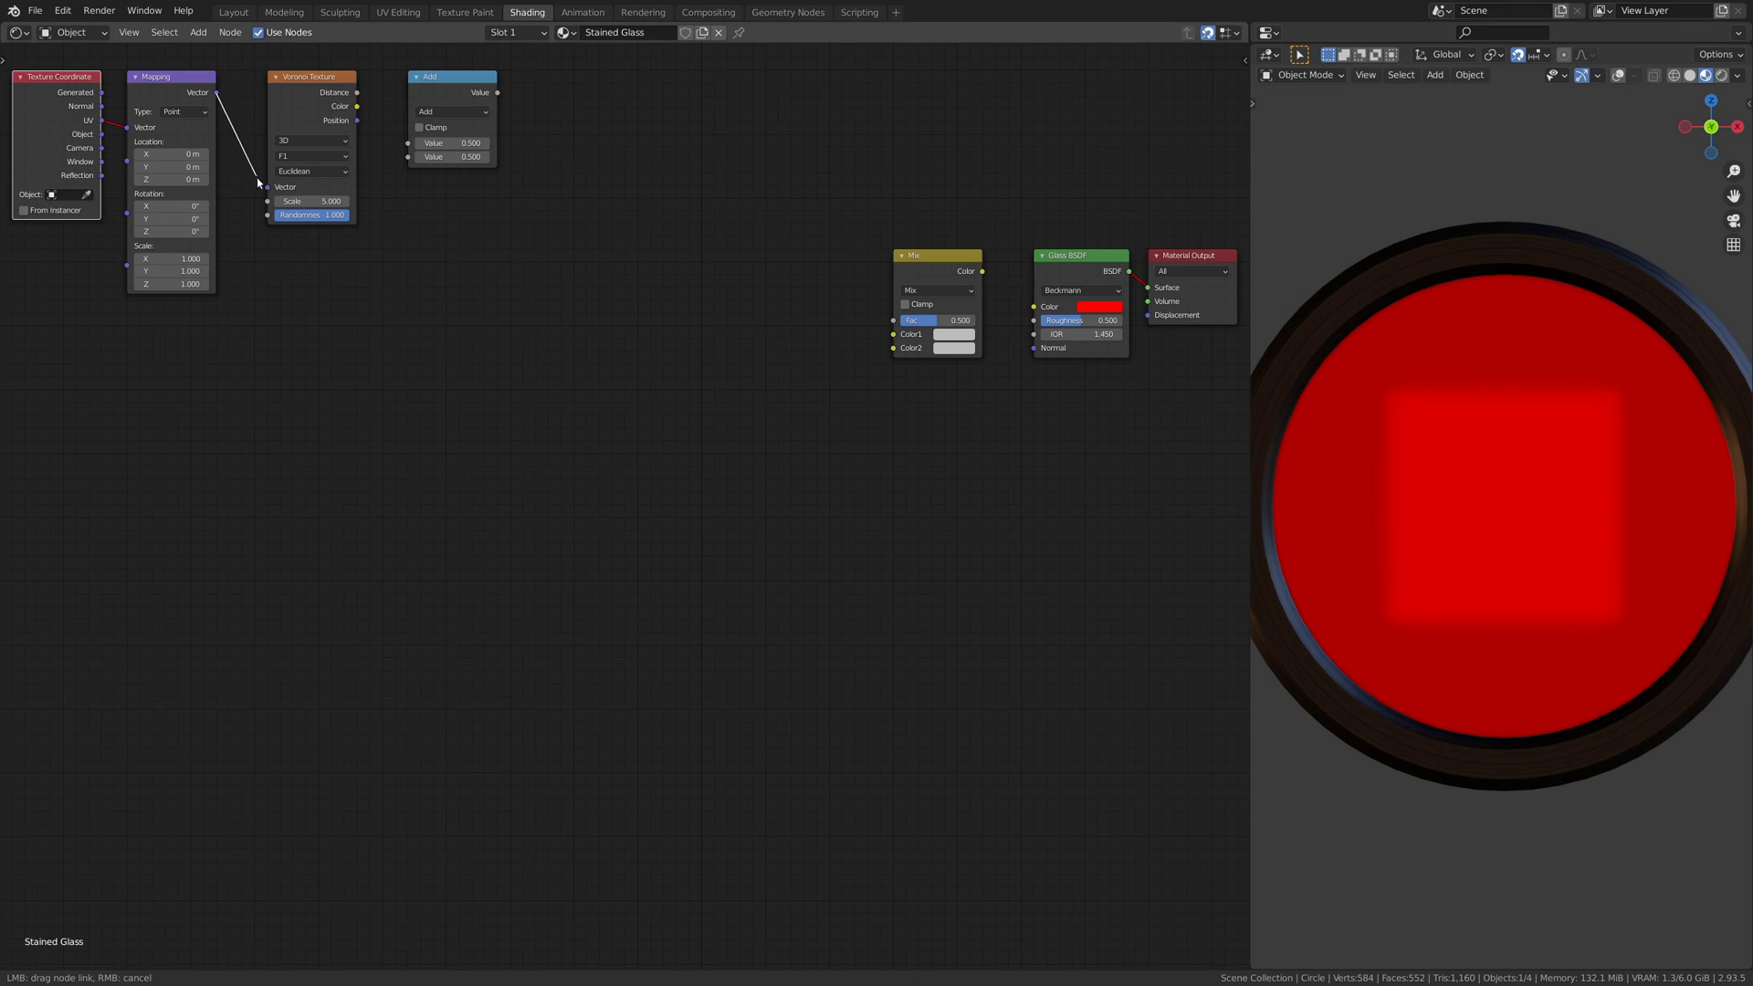
left_click_drag(263, 192, 266, 188)
- Set the Voronoi Texture to 2D with the Distance to Edge feature output
left_click(311, 140)
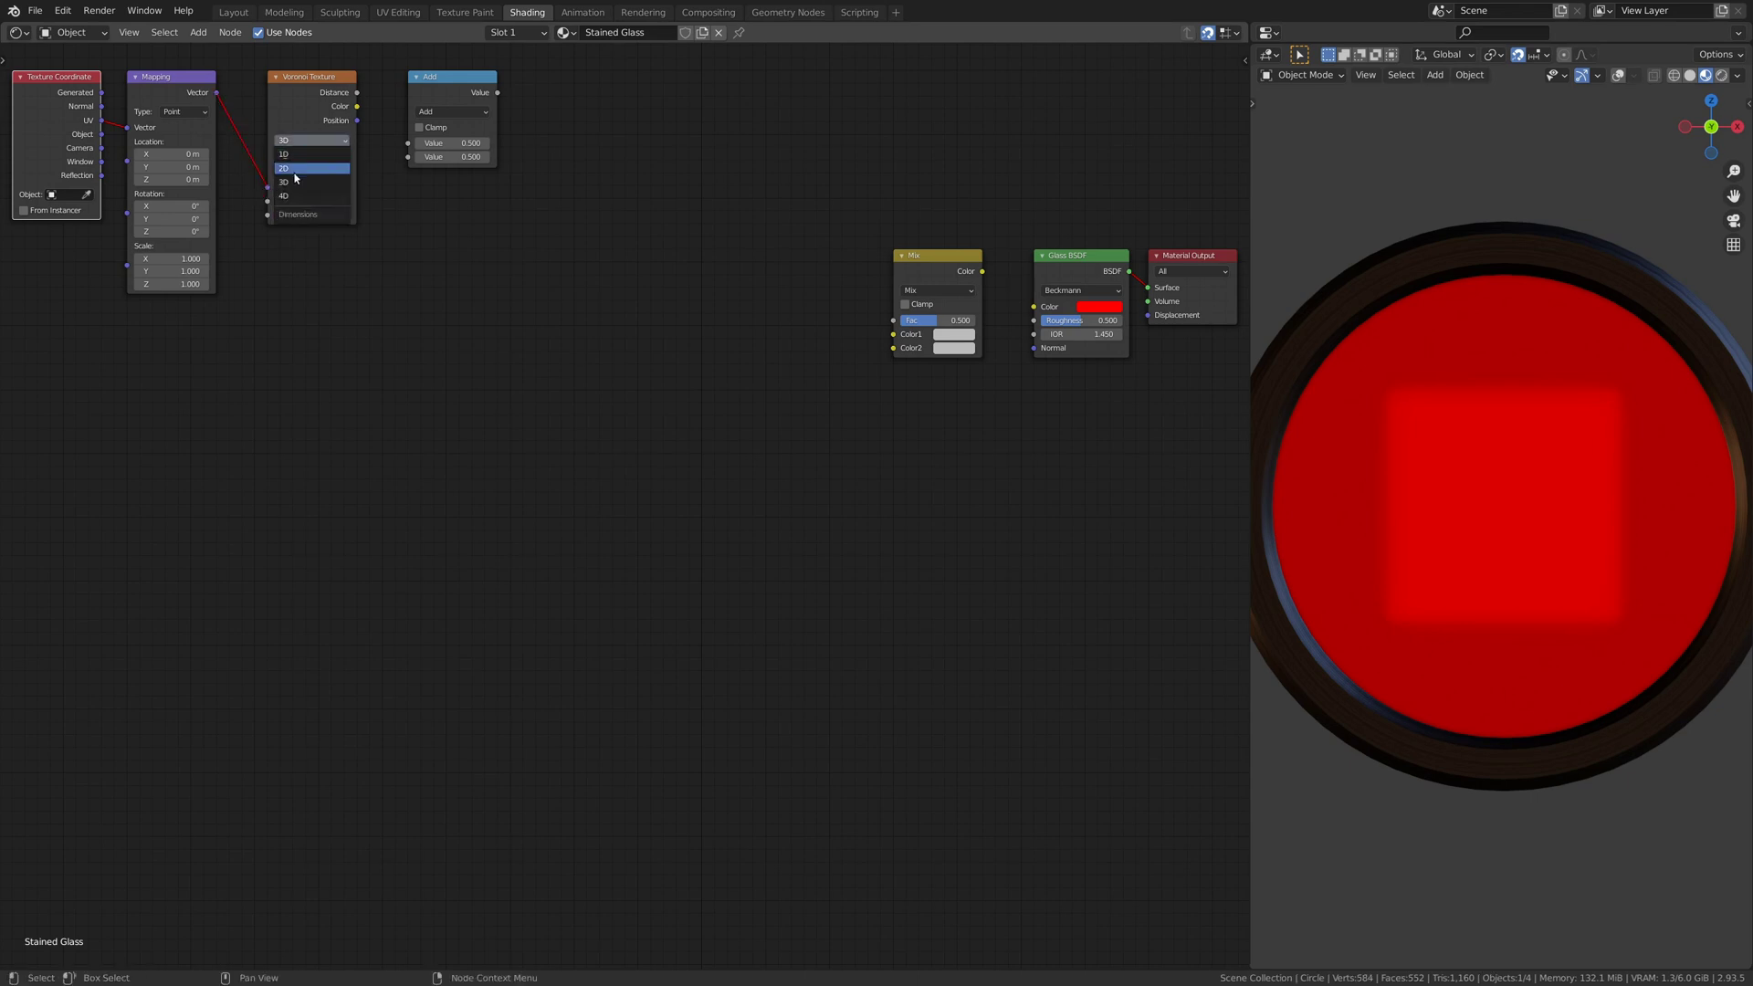
left_click(294, 172)
left_click(312, 128)
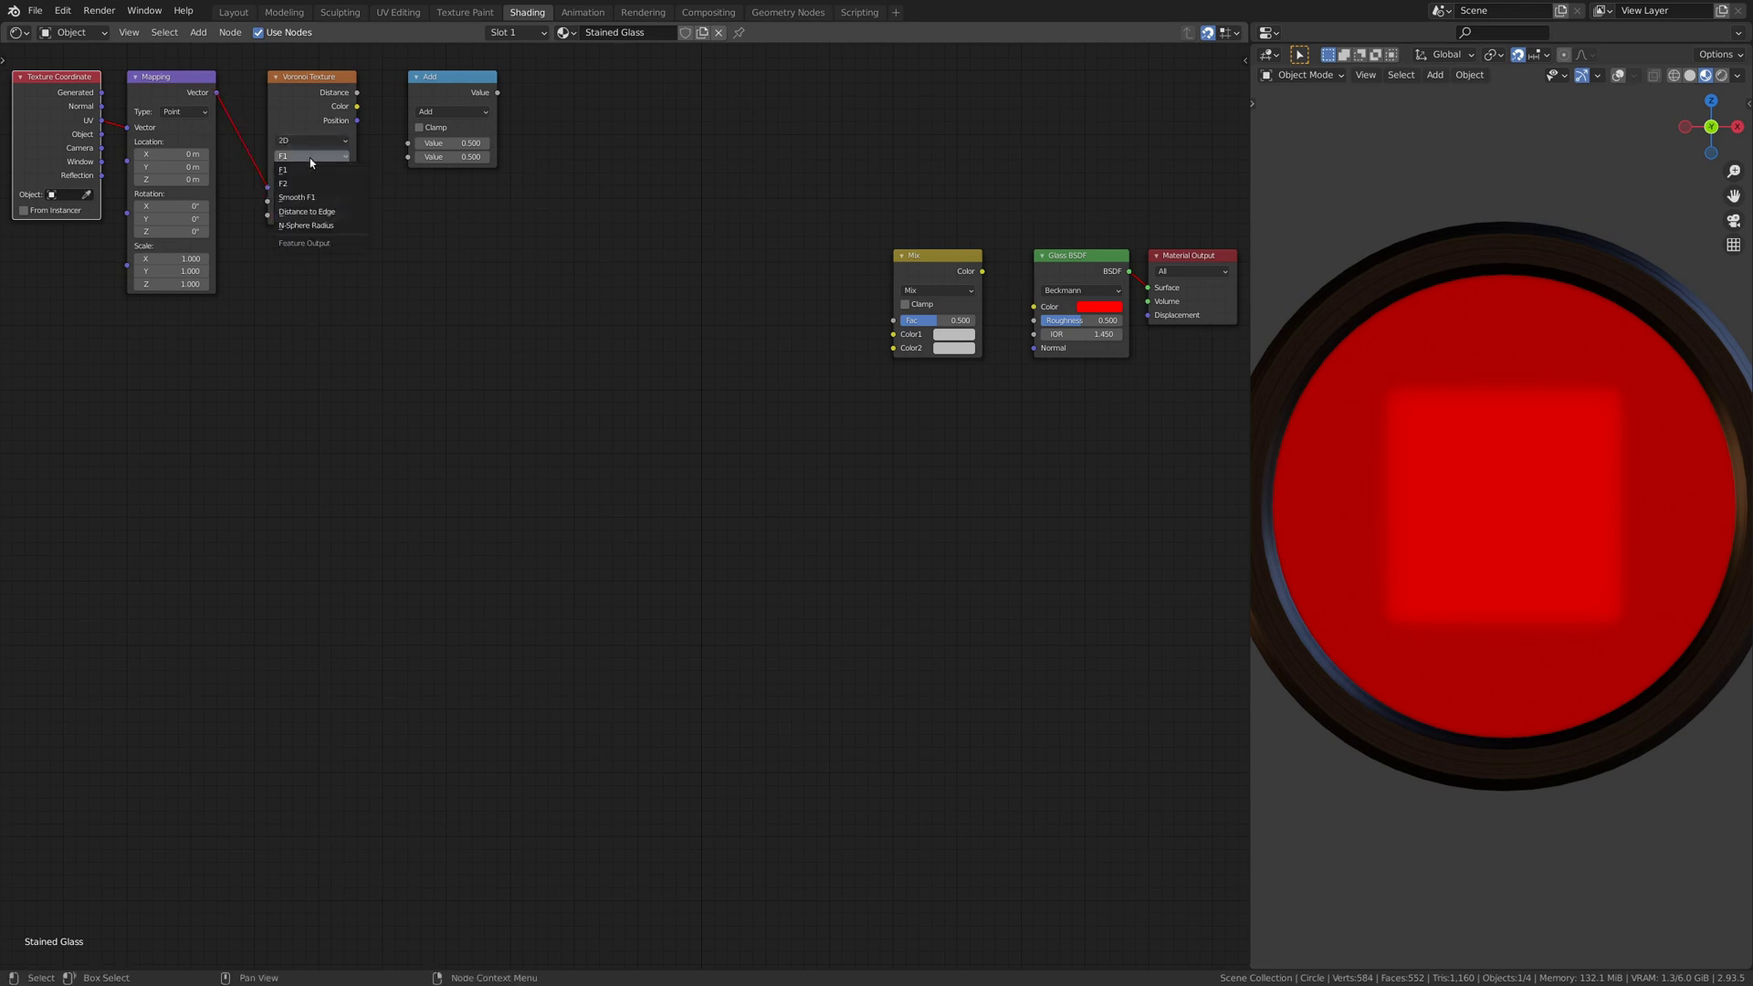
left_click(305, 207)
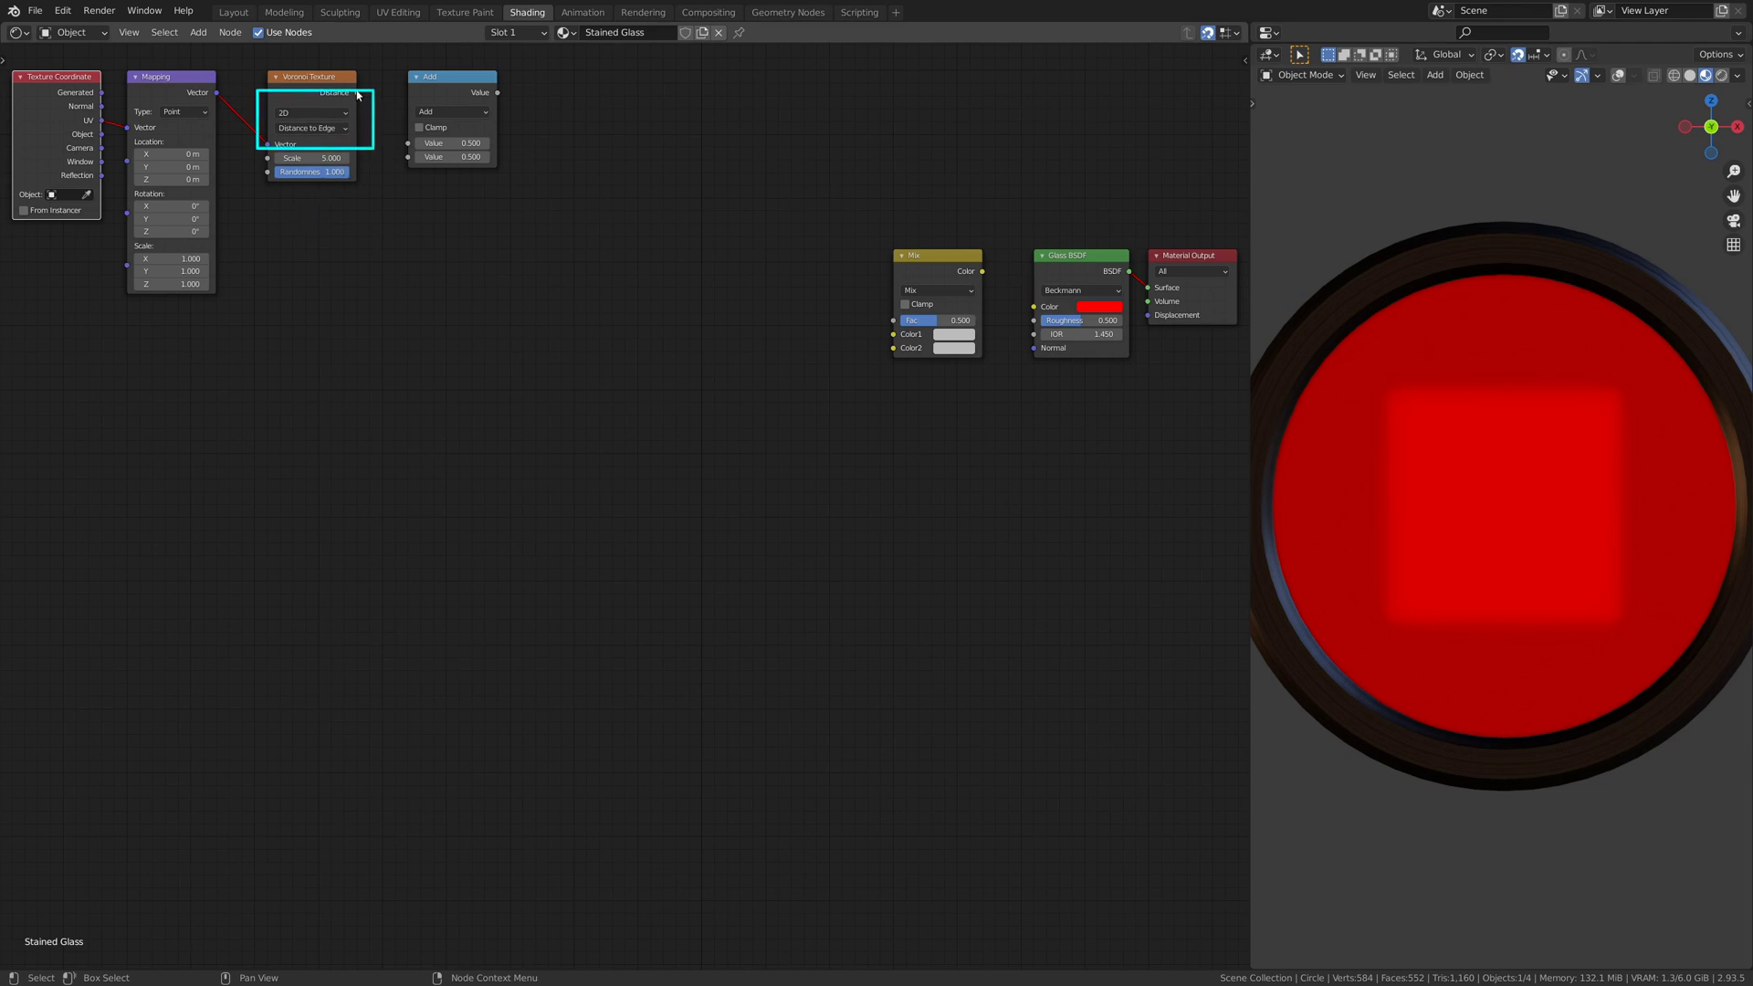
- Feed the Voronoi Distance into the Math node and set it to Less Than with a threshold of 0.050
left_click_drag(356, 92, 409, 143)
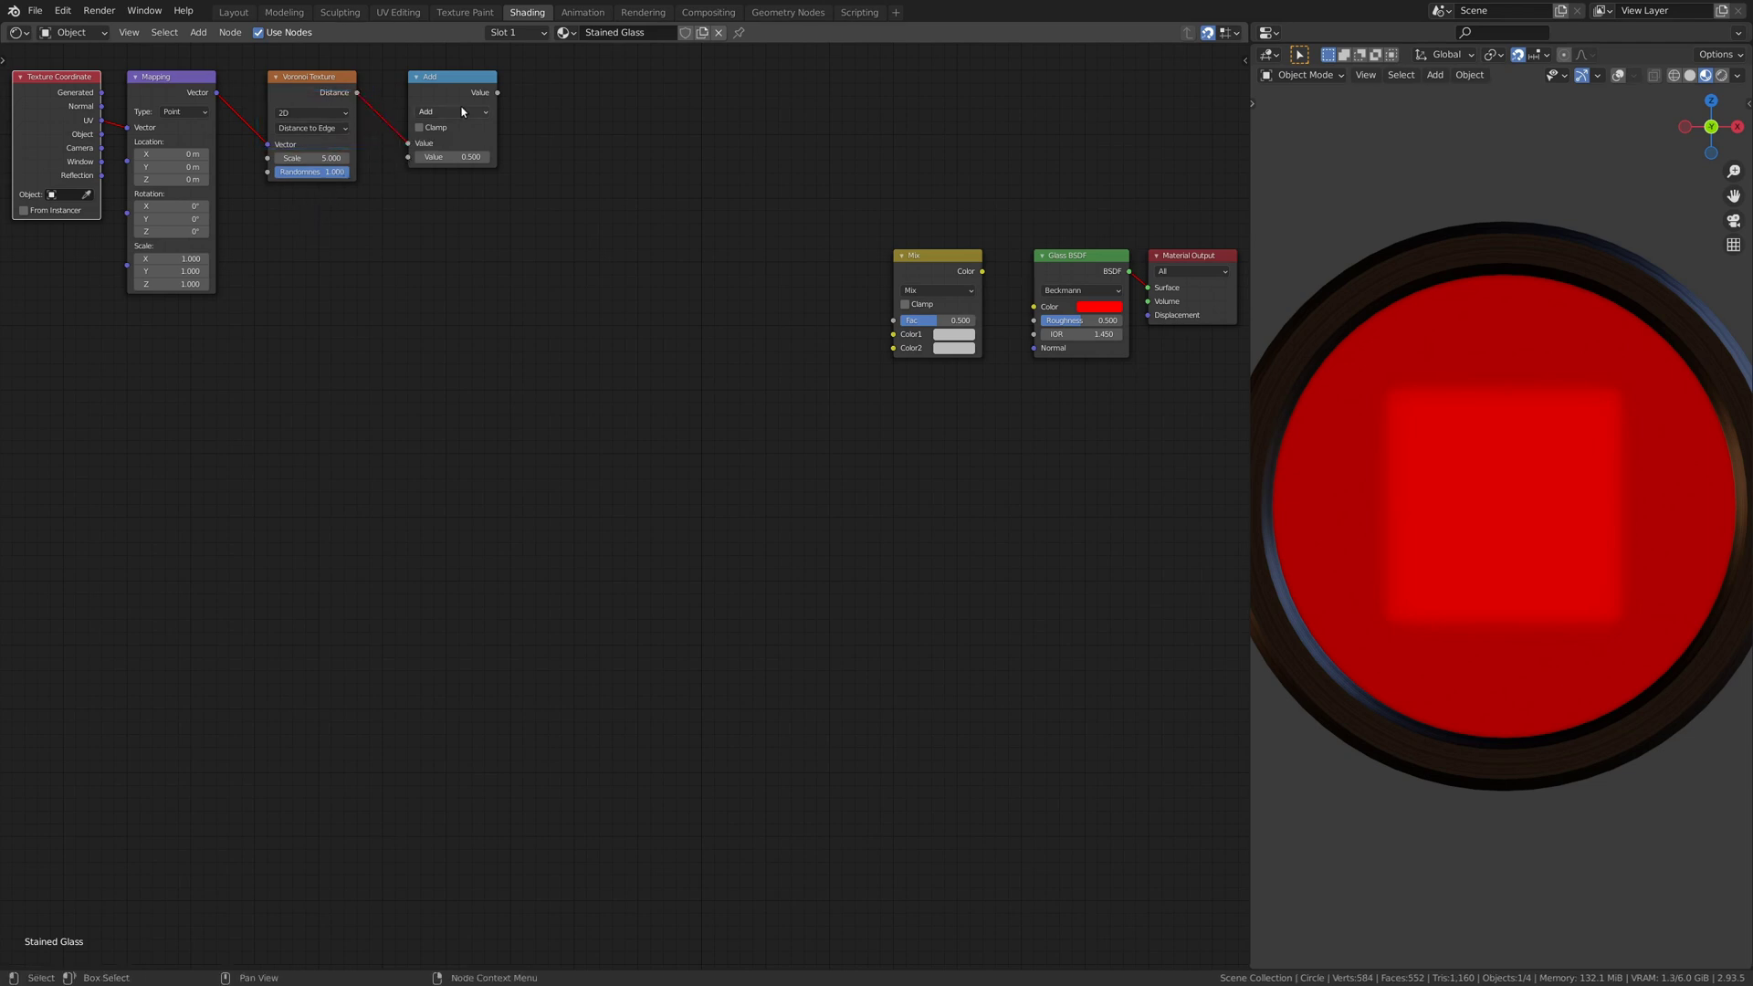
left_click(462, 112)
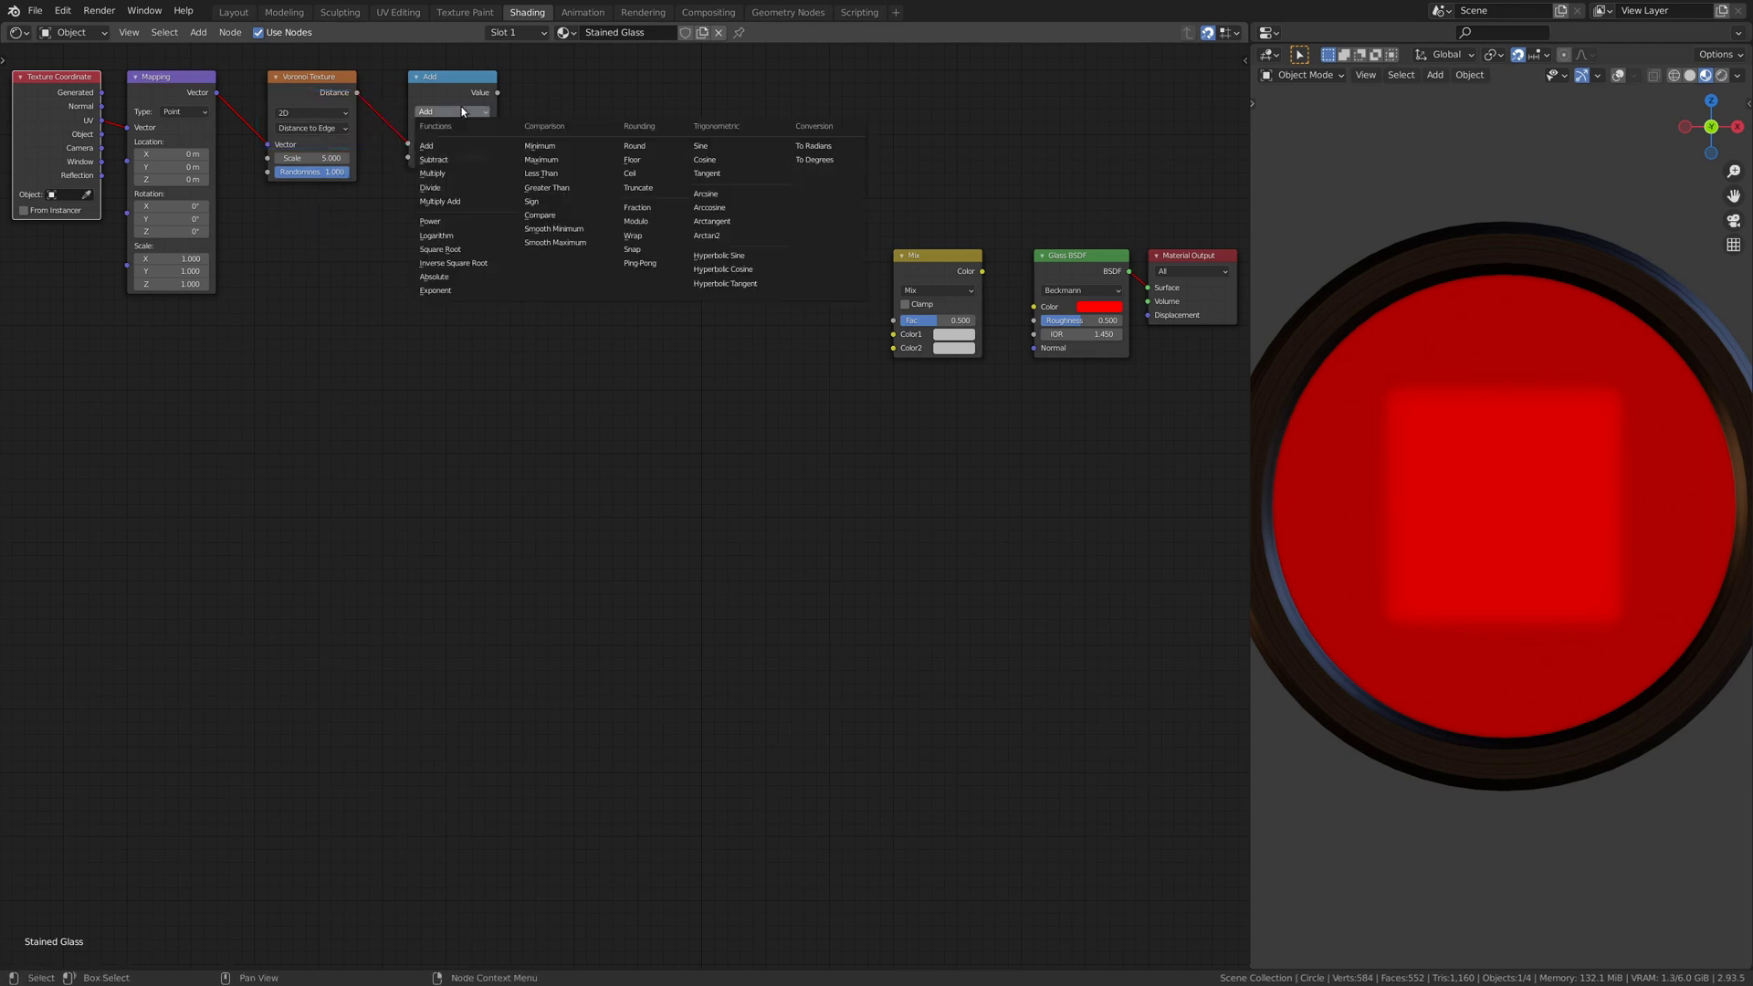
left_click(544, 174)
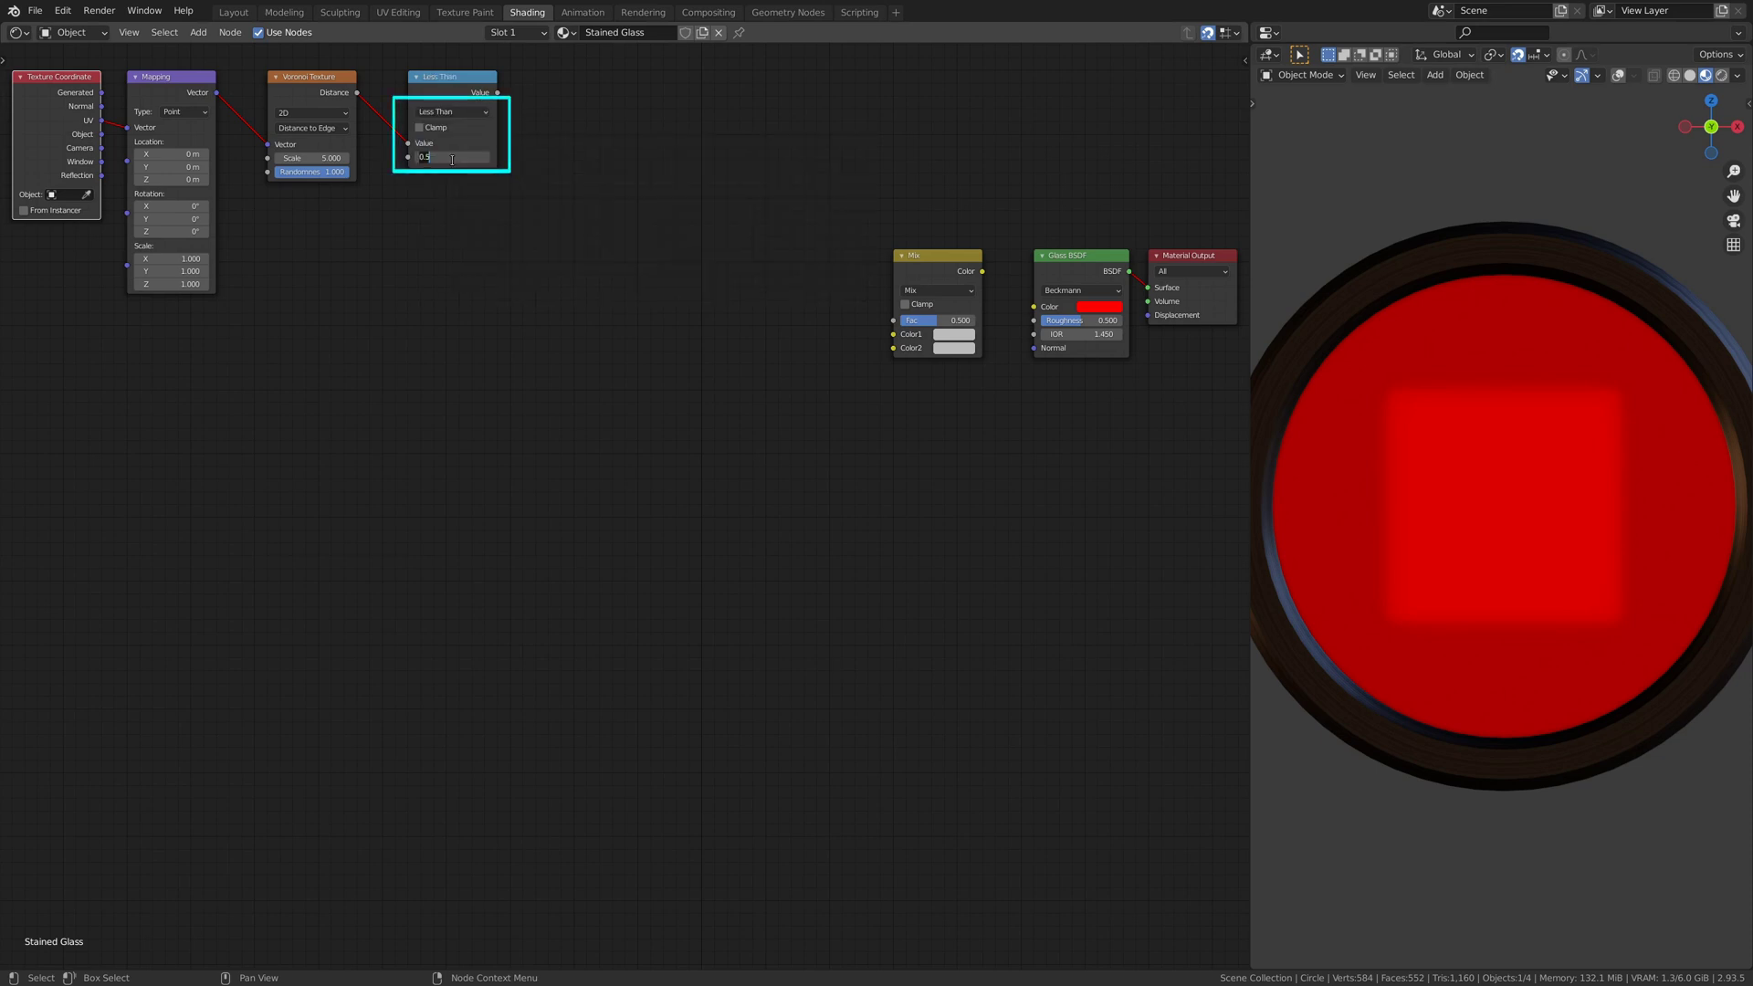
key("BackSpace")
type("050")
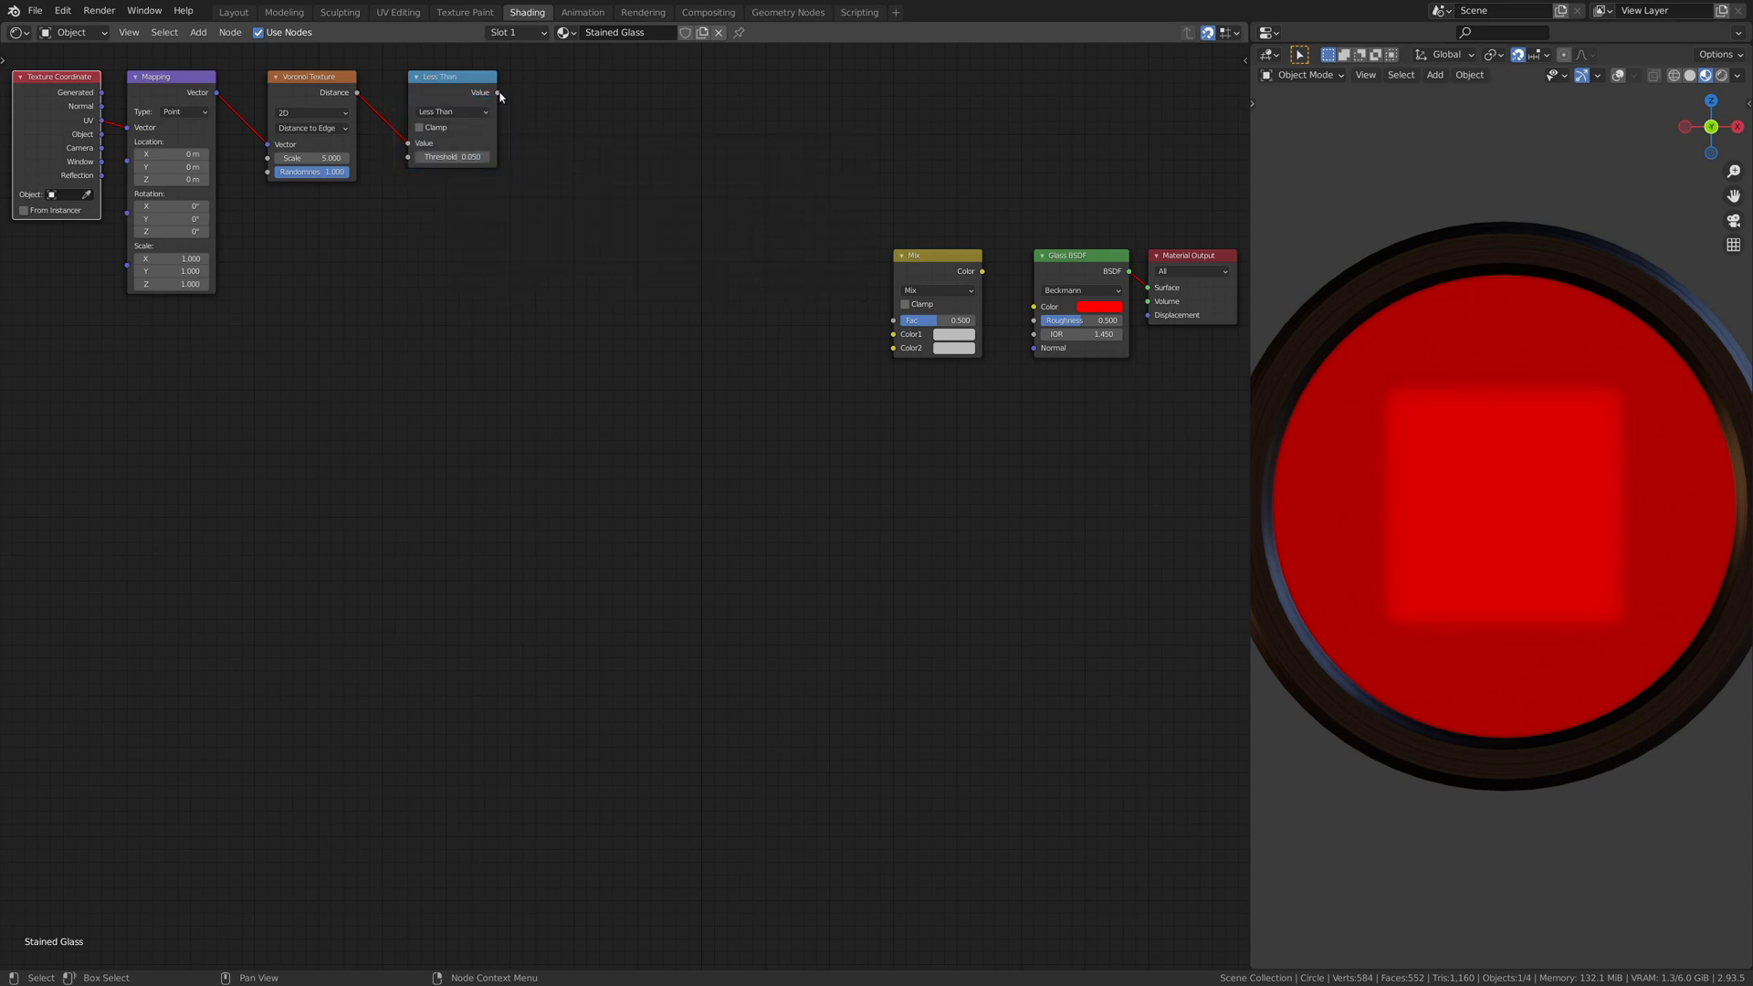
- Drive the Mix node's Fac with Less Than, set Color1 to red and Color2 to dark grey, and connect it to the Glass Color
left_click_drag(499, 93, 892, 320)
left_click(957, 336)
left_click_drag(1041, 241, 1035, 308)
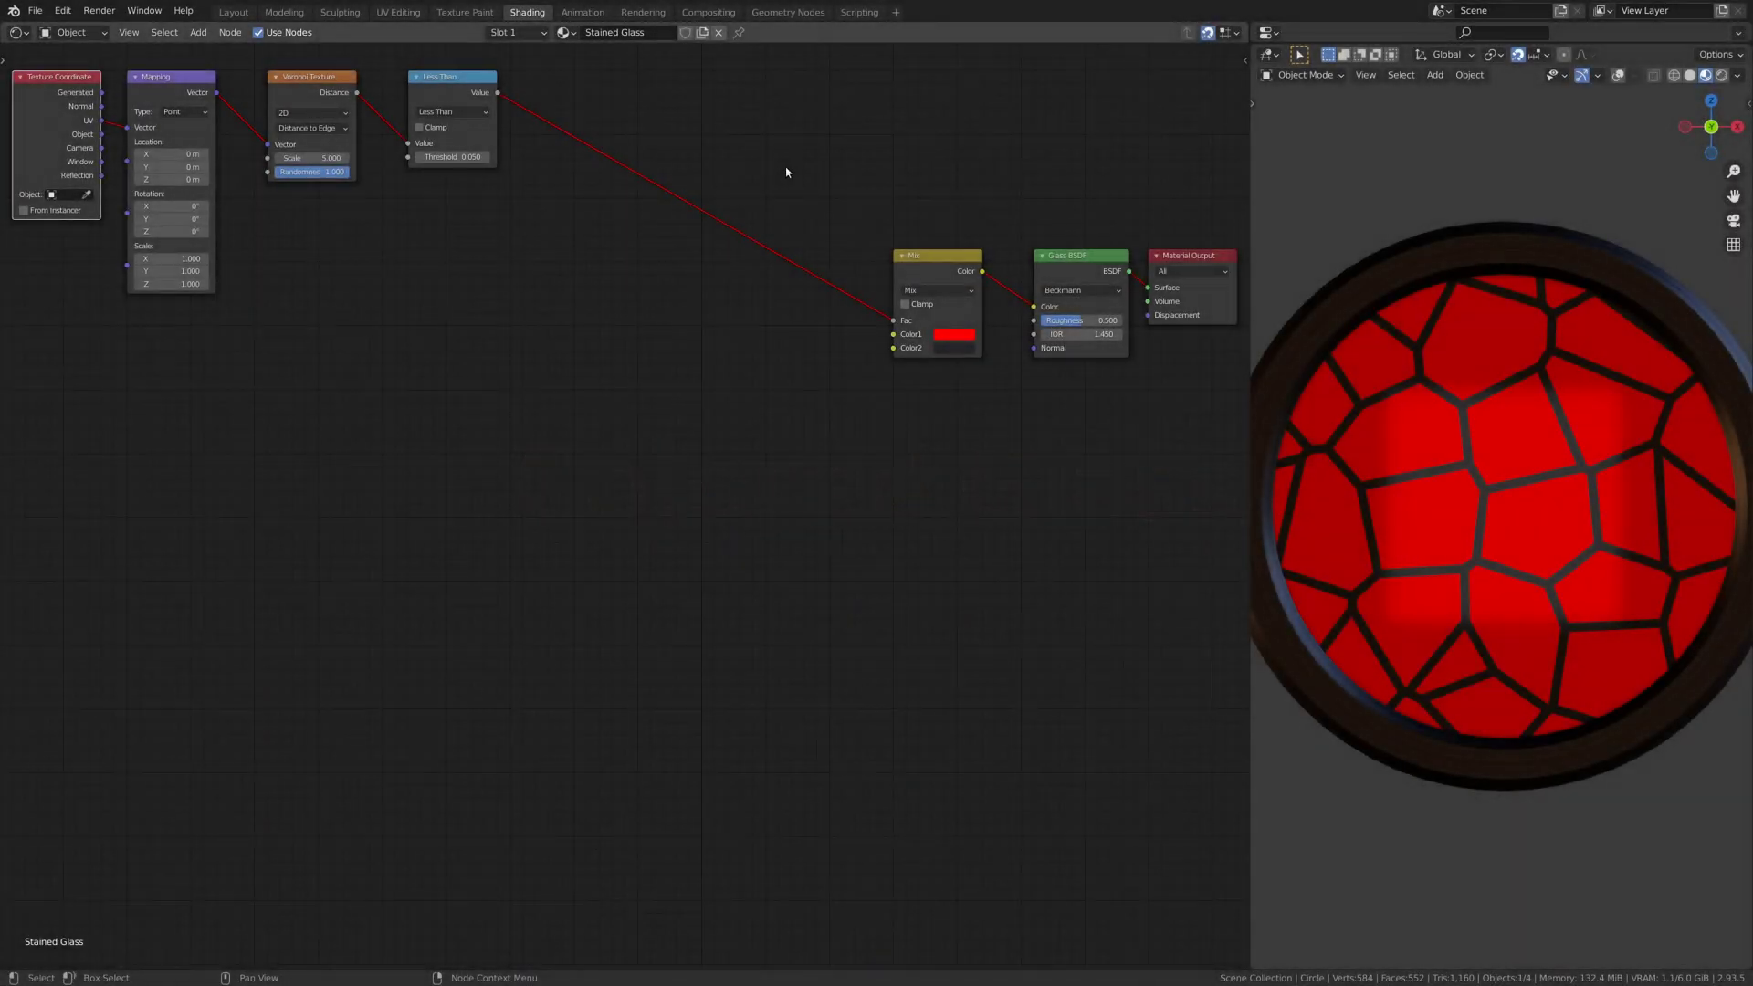
- Add a second MixRGB node with Fac driven by Less Than and Color2 set to white, and connect it to the Glass Roughness
left_click(198, 32)
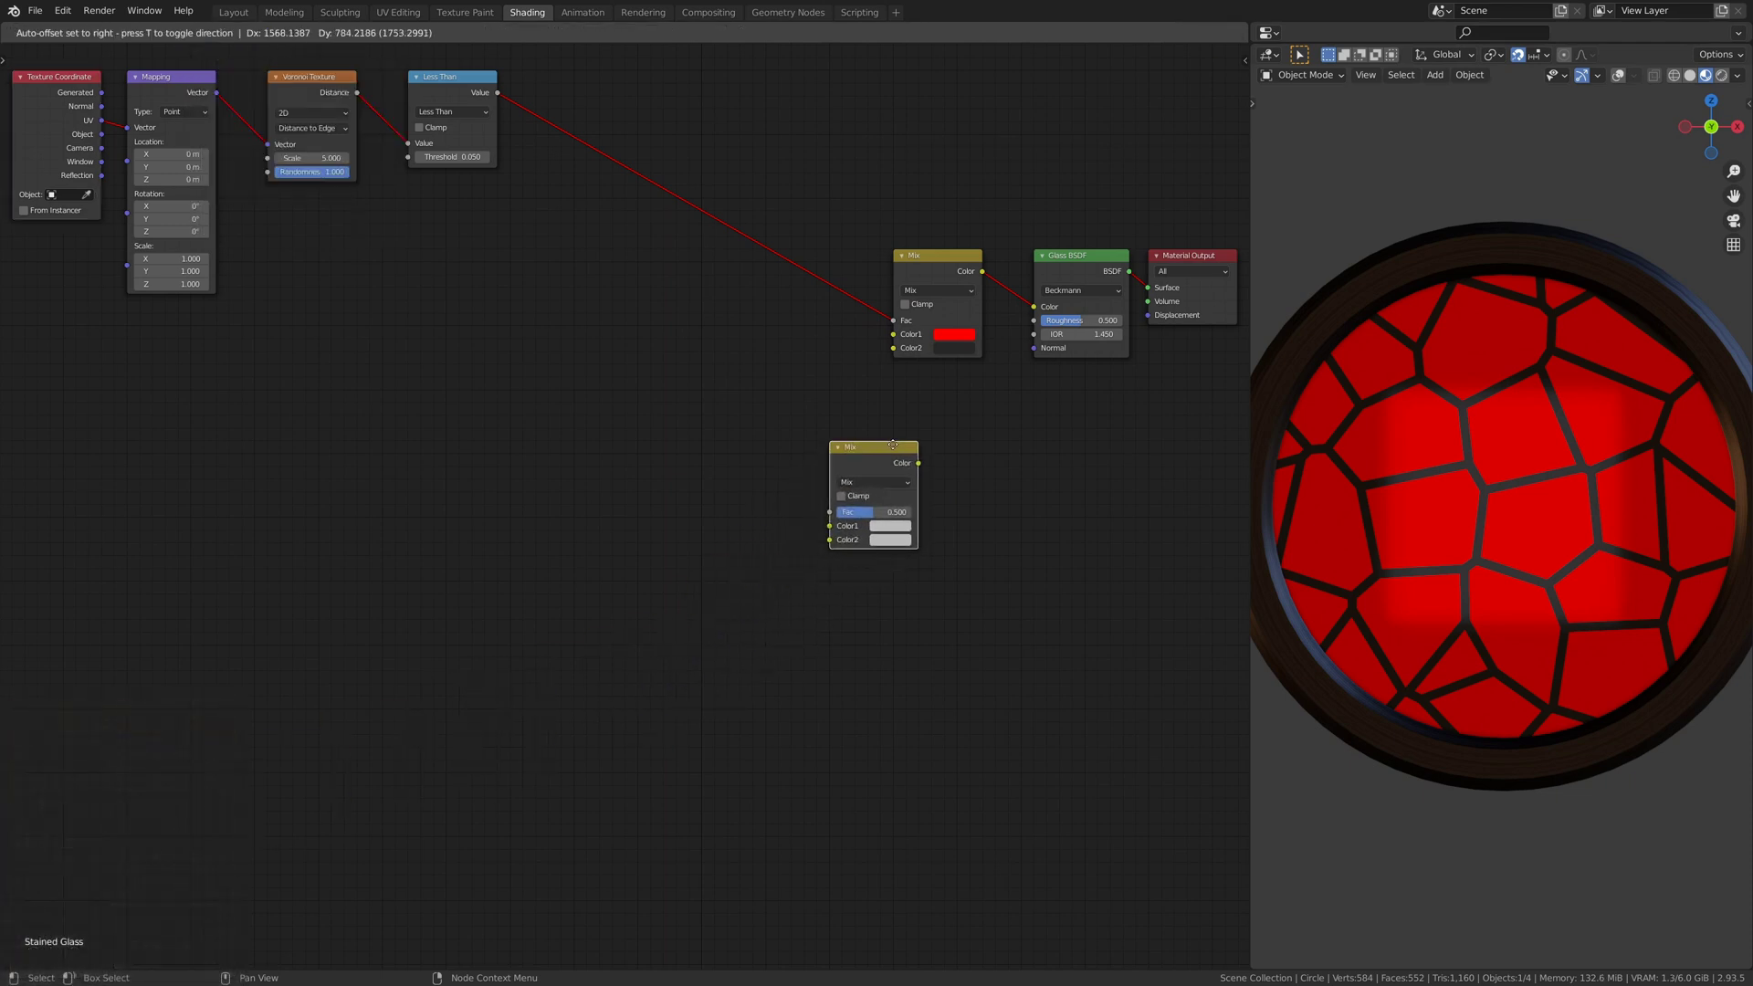
left_click(944, 388)
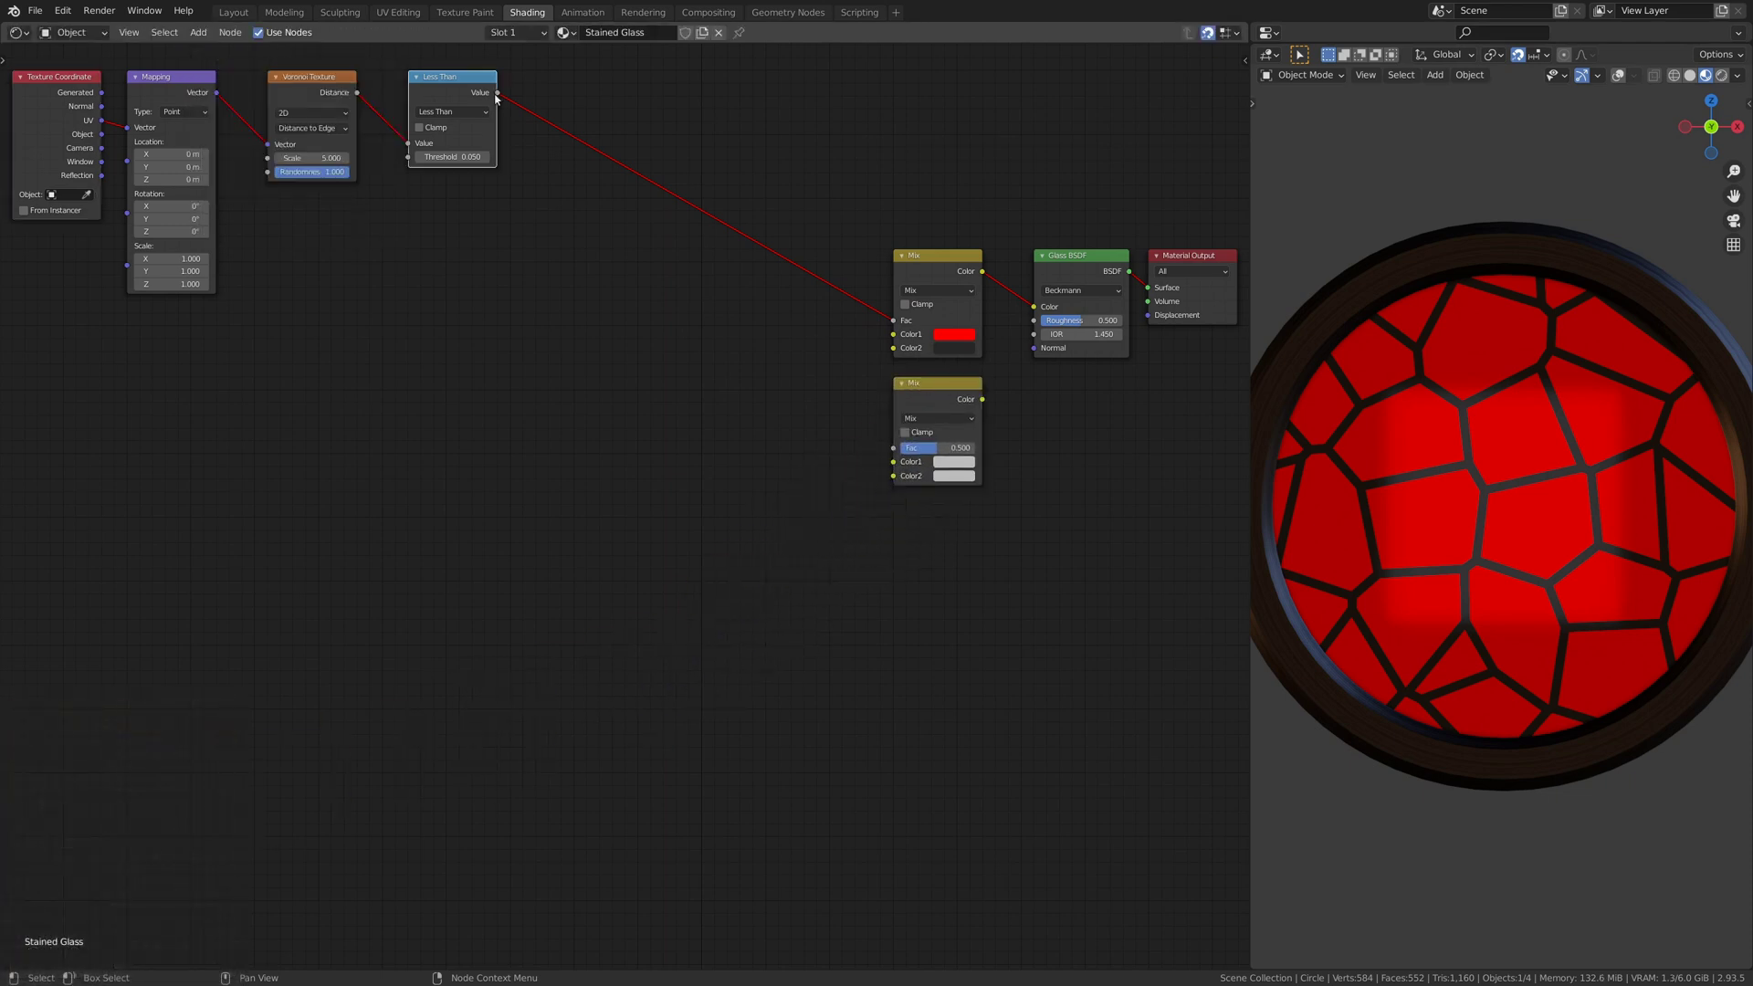
left_click_drag(497, 93, 893, 448)
left_click(955, 463)
left_click(955, 475)
left_click_drag(982, 399, 1034, 321)
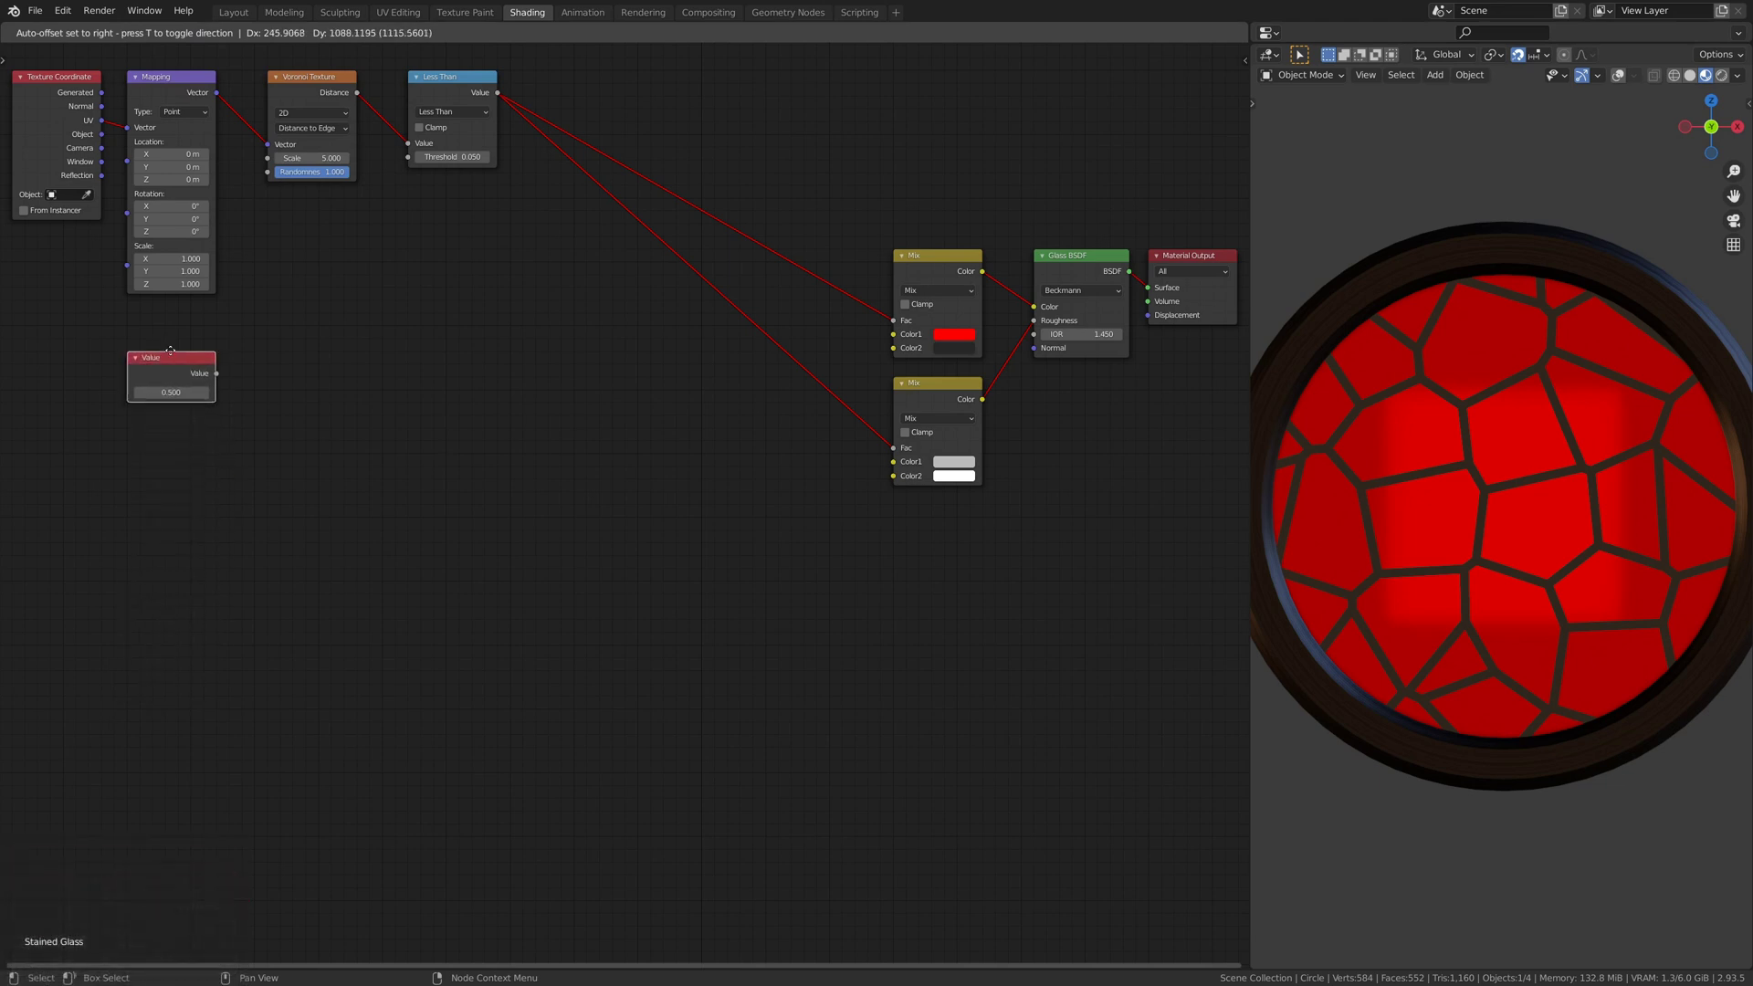
- Add a Value node, a second Voronoi Texture and a ColorRamp, and drive both Voronoi Scale inputs with a Value of 5.000
left_click(171, 312)
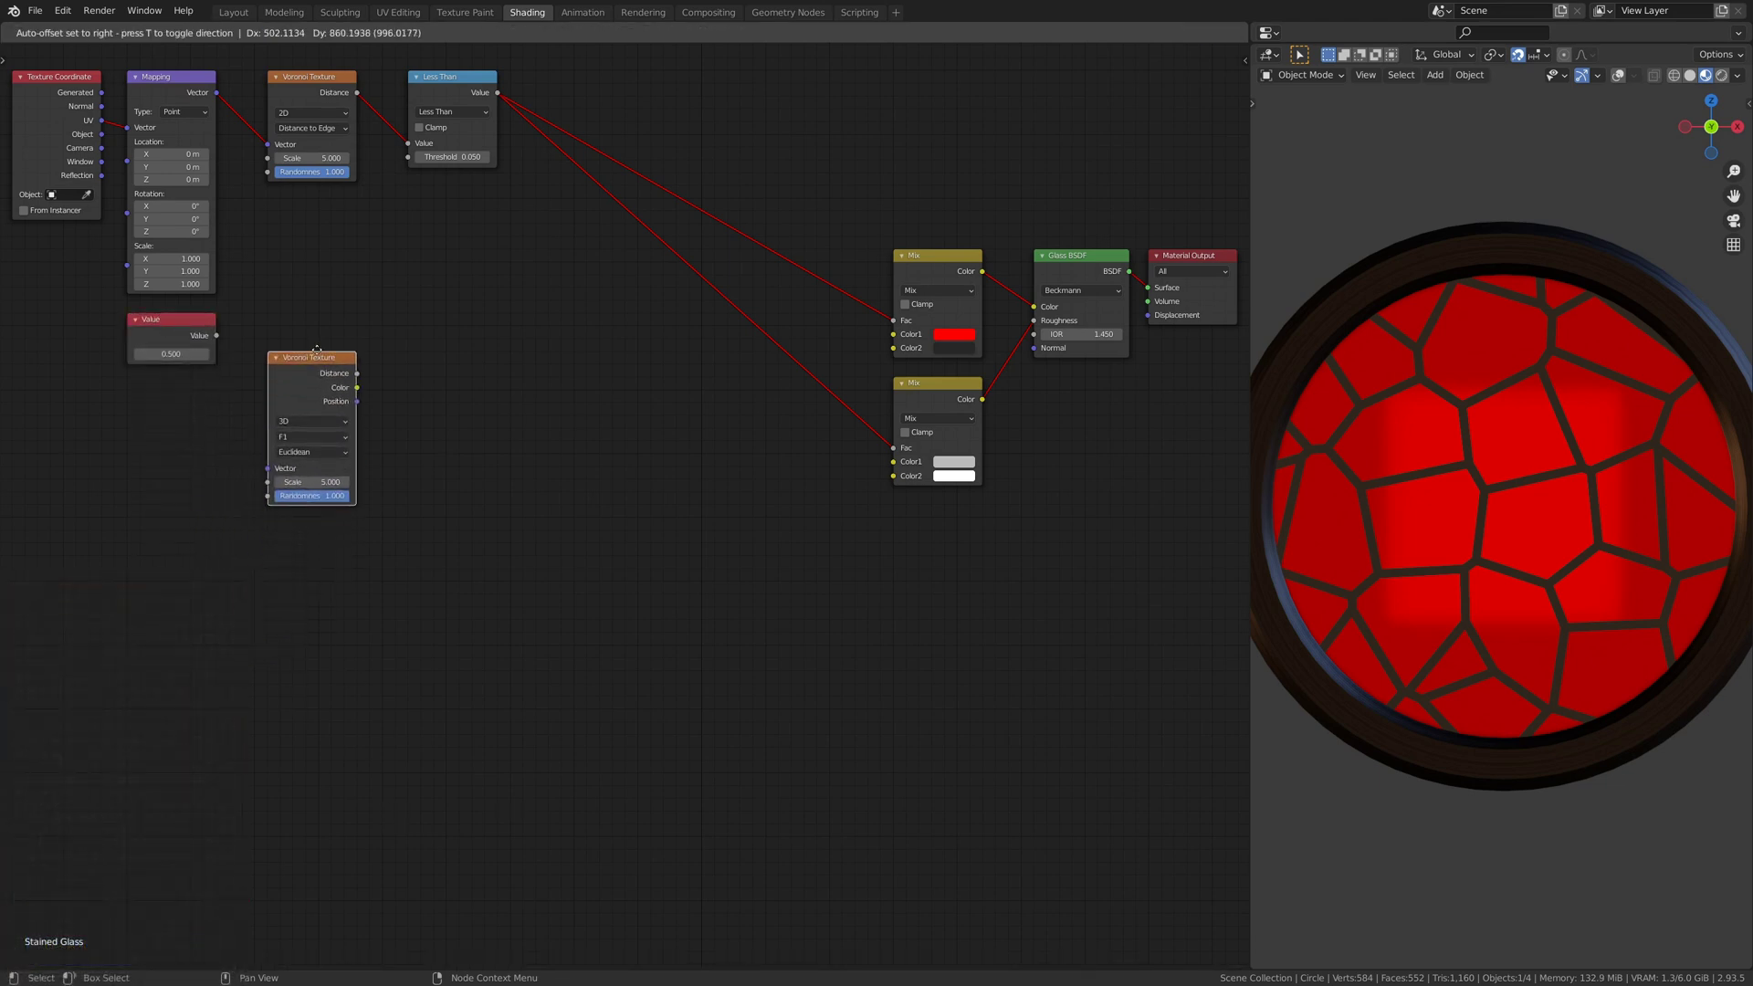
left_click(316, 197)
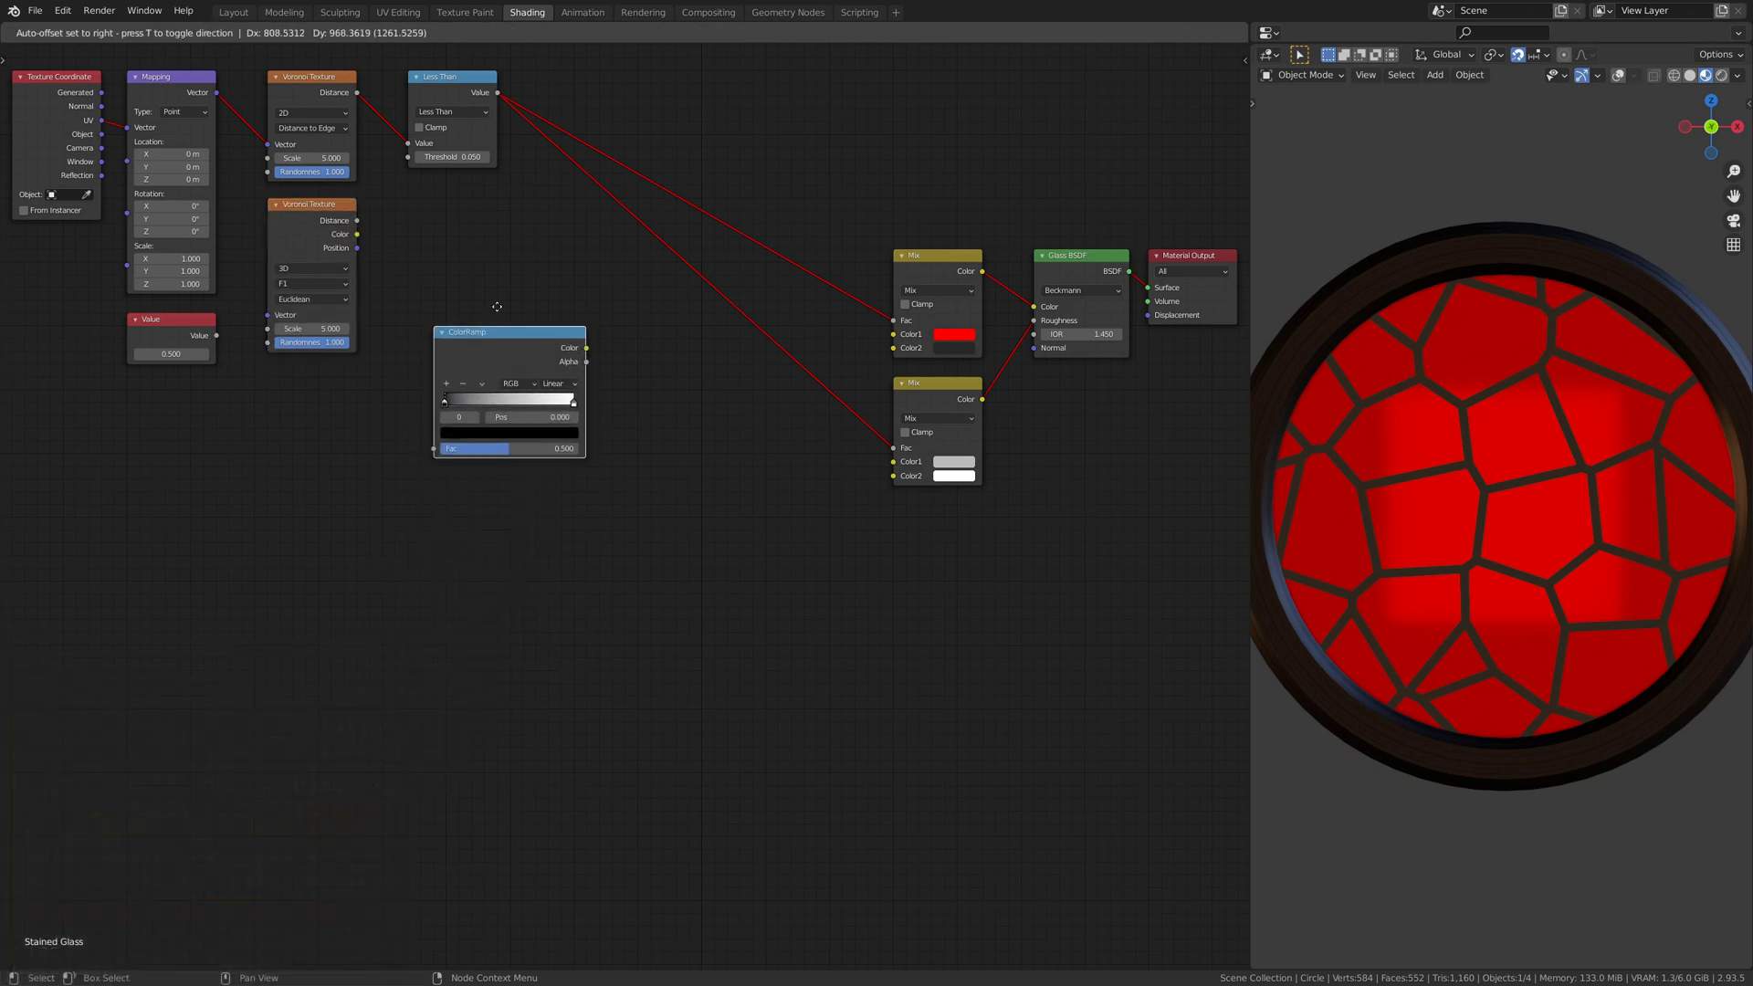
left_click(477, 213)
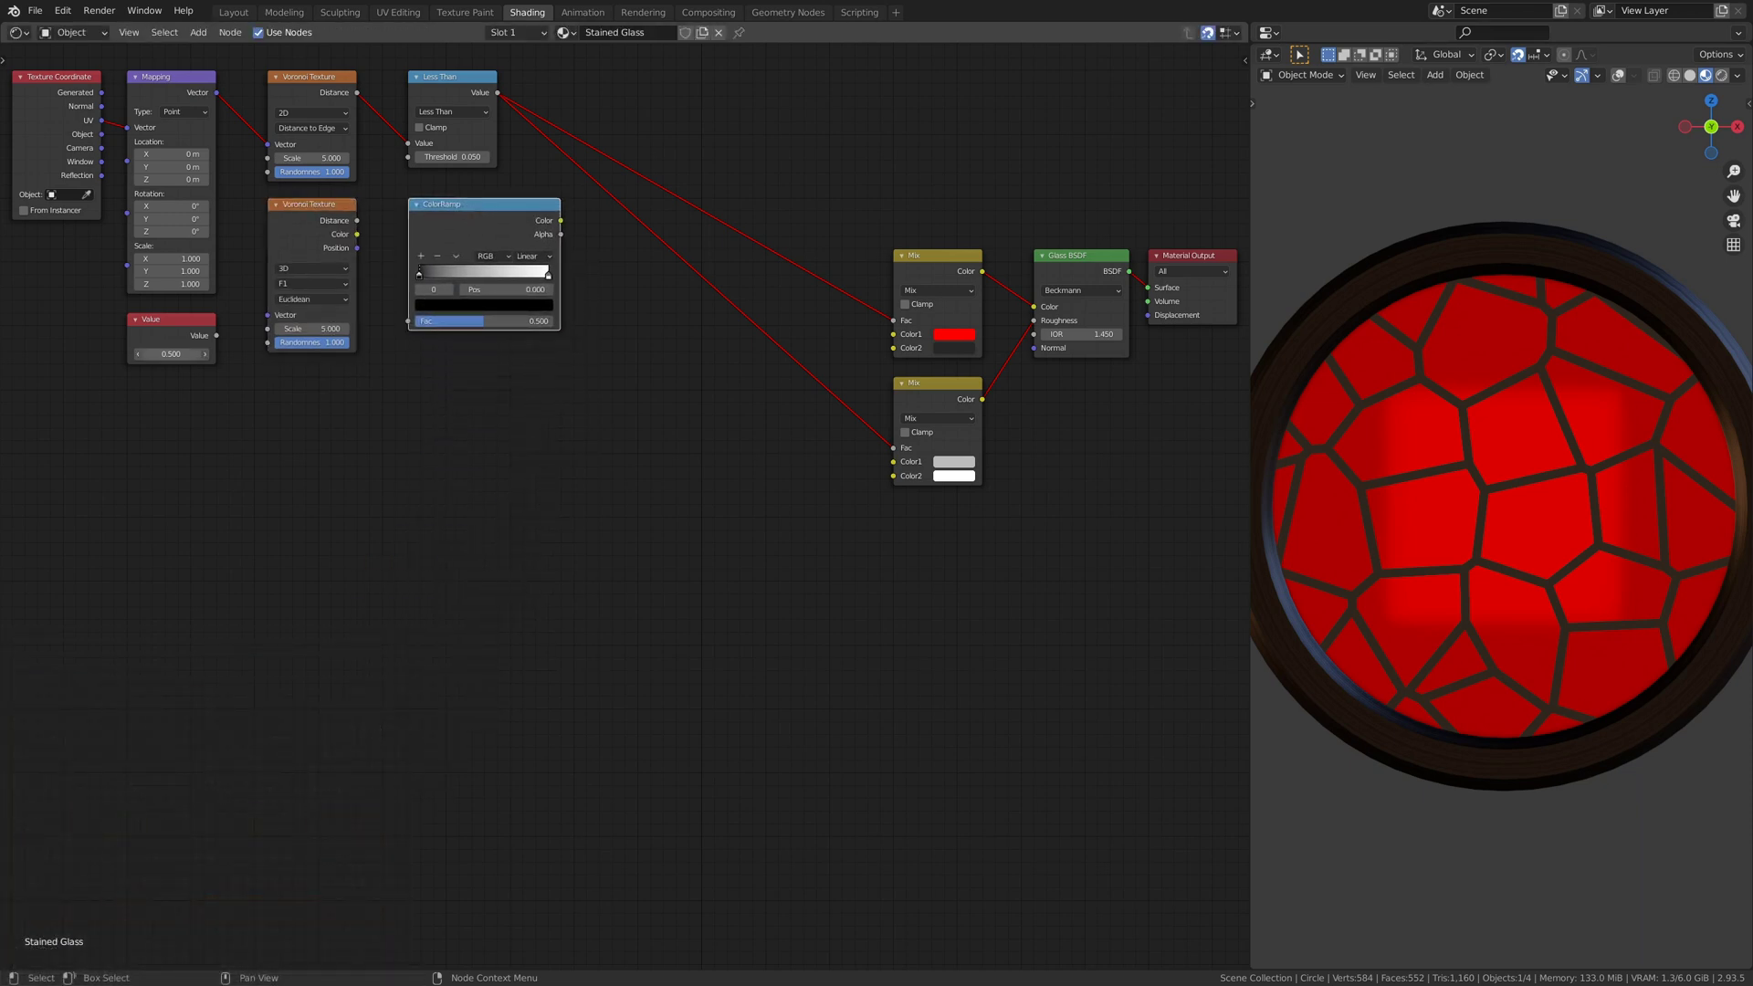
left_click(183, 353)
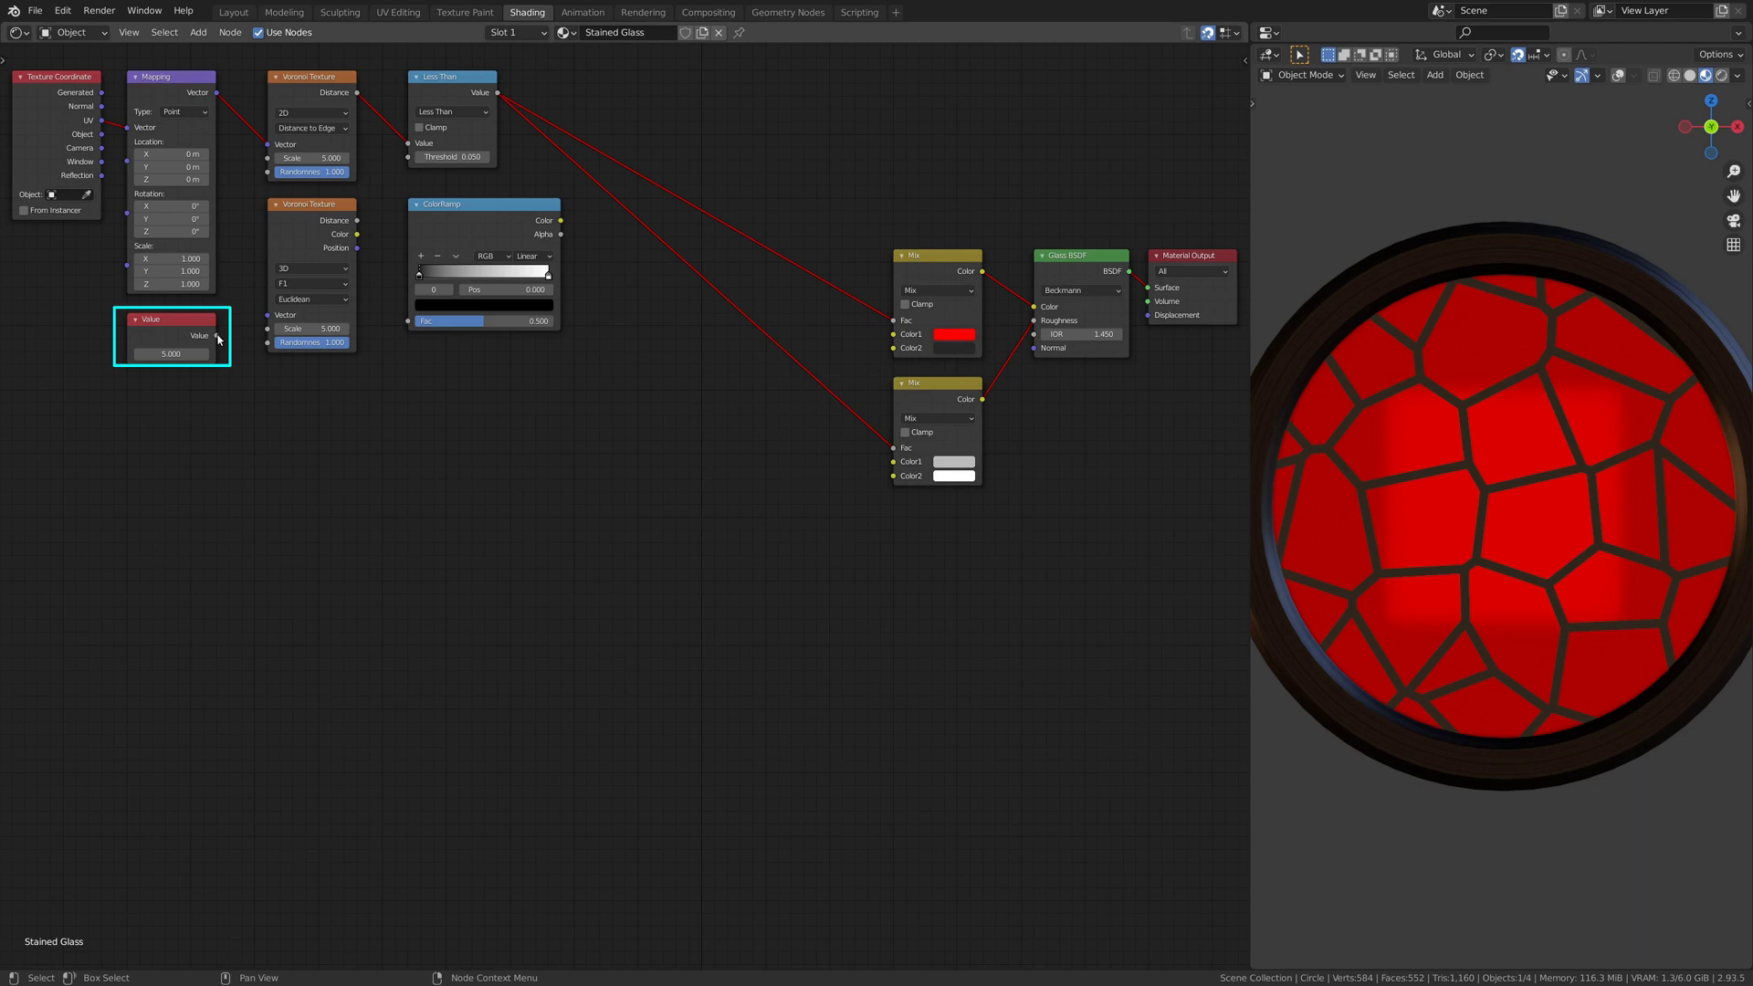
left_click_drag(218, 337, 263, 333)
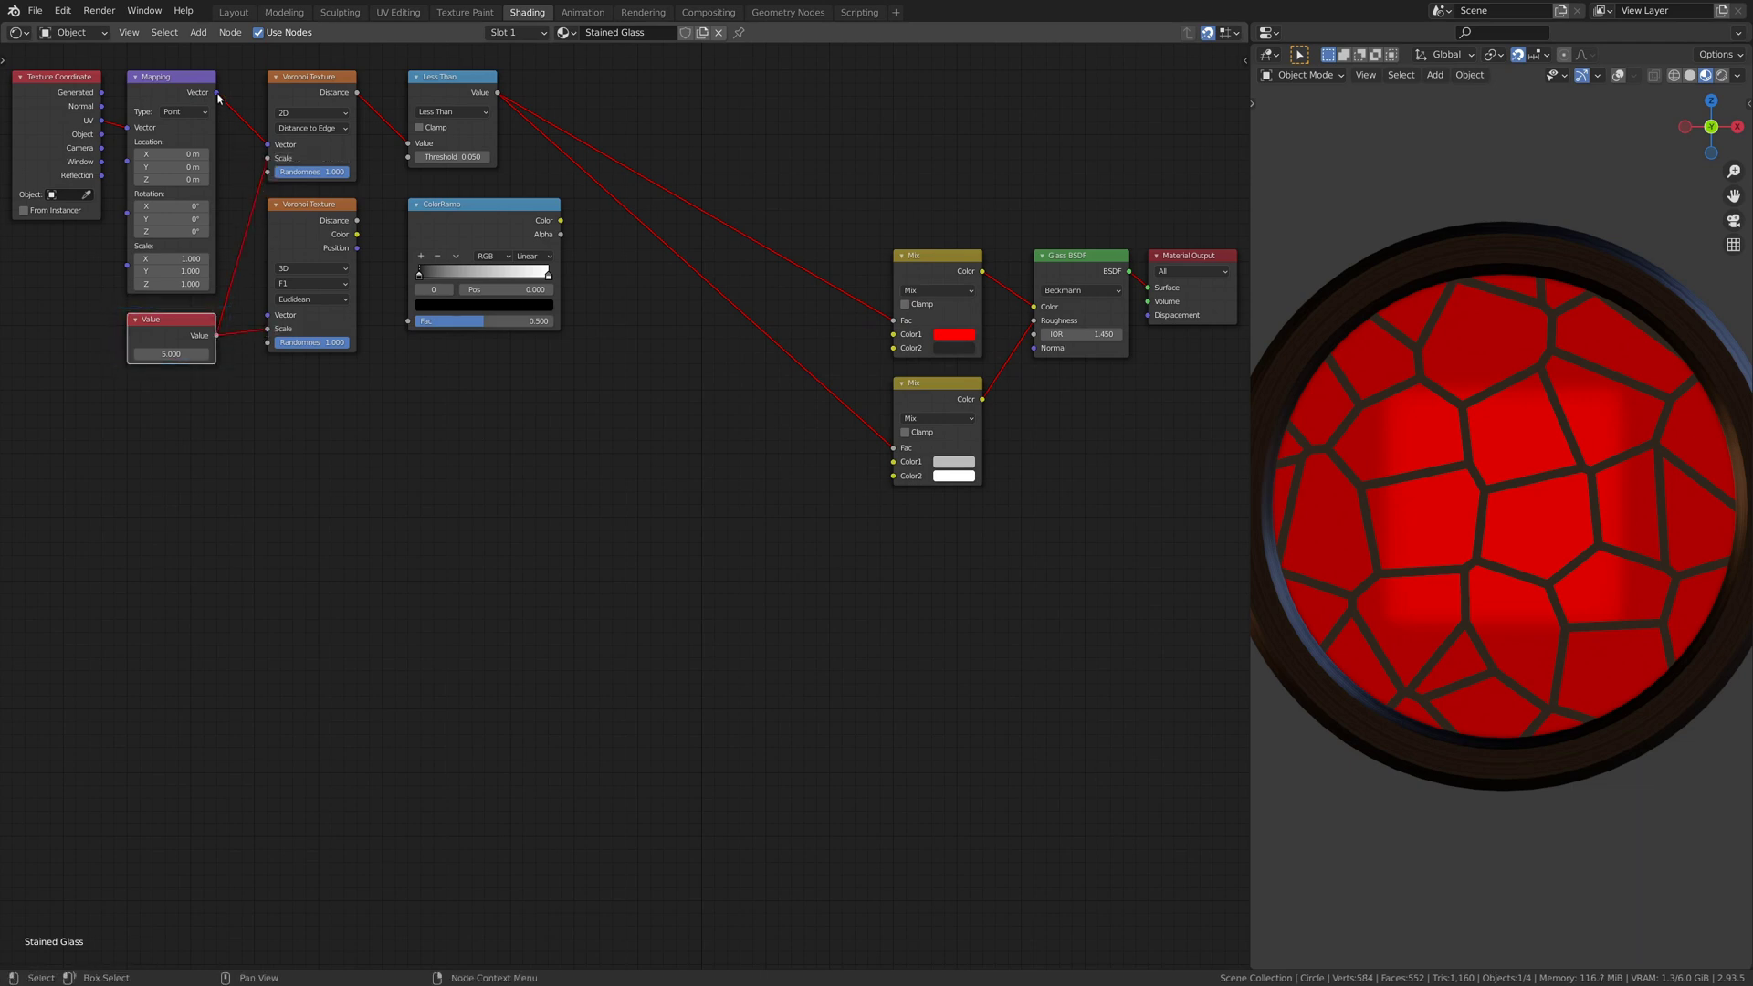
- Feed Mapping into the second Voronoi set to 2D, and run its Color through a green-to-red ColorRamp into the color Mix's Color1
left_click_drag(217, 93, 236, 152)
left_click_drag(271, 314, 271, 314)
left_click(311, 268)
left_click(312, 302)
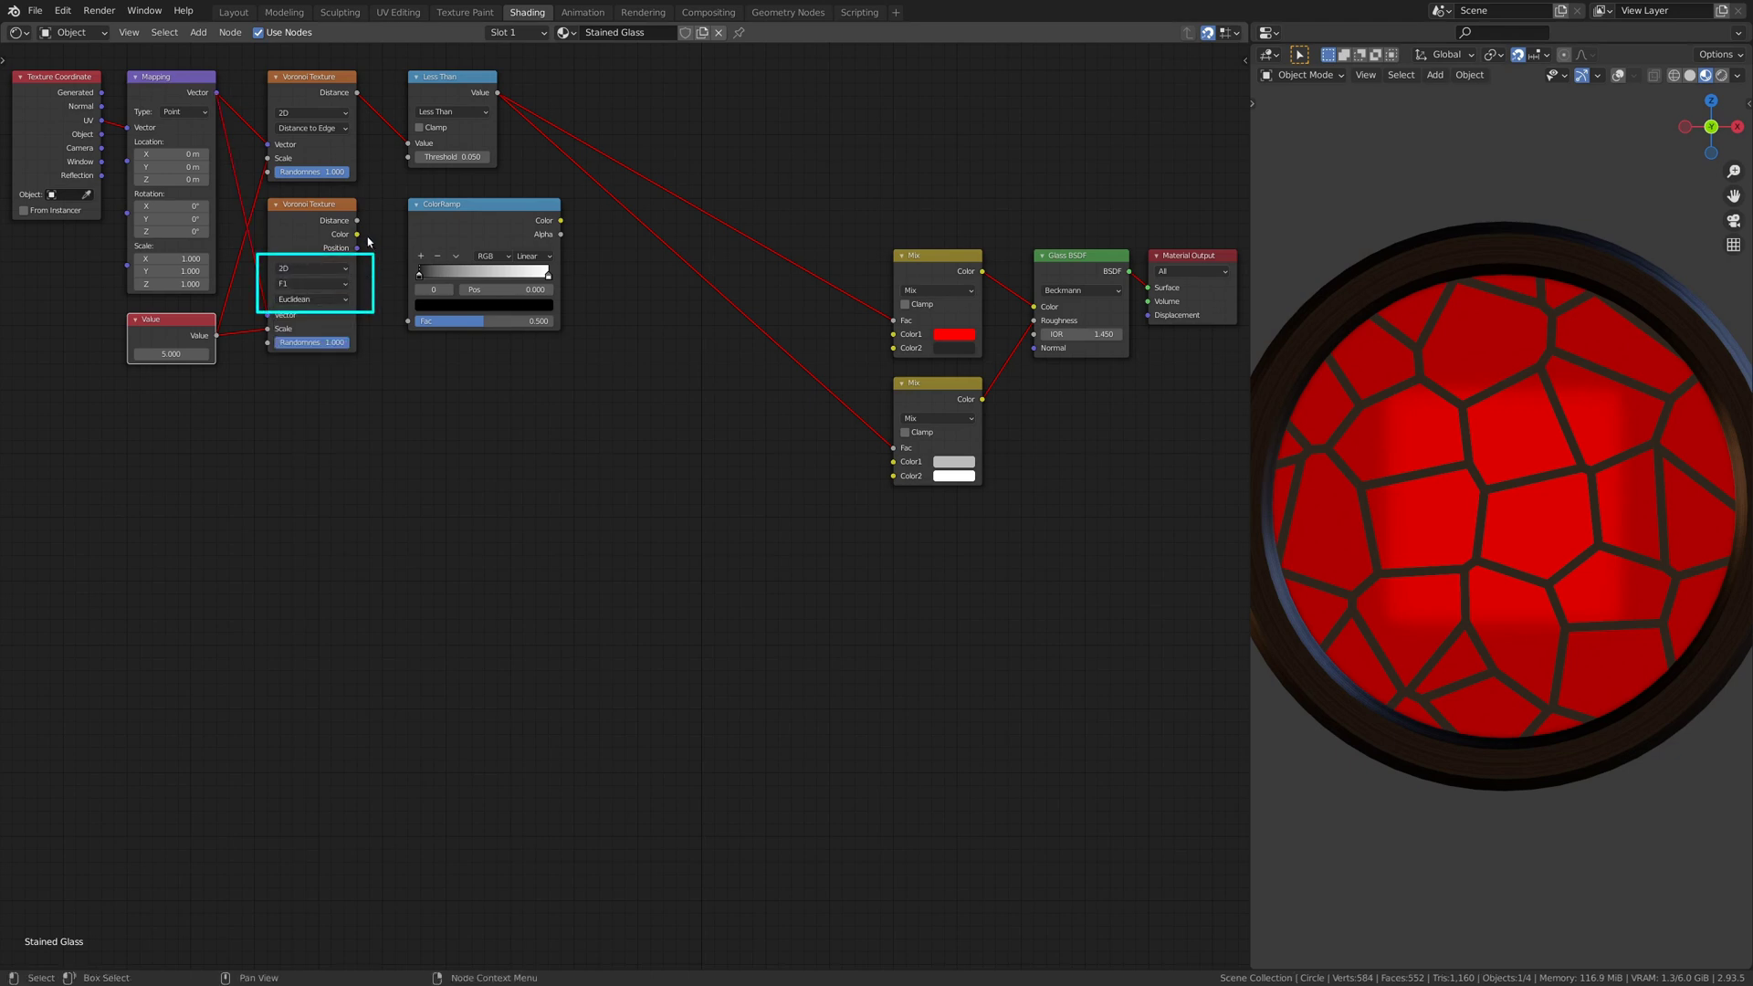
left_click_drag(357, 235, 893, 334)
left_click(452, 305)
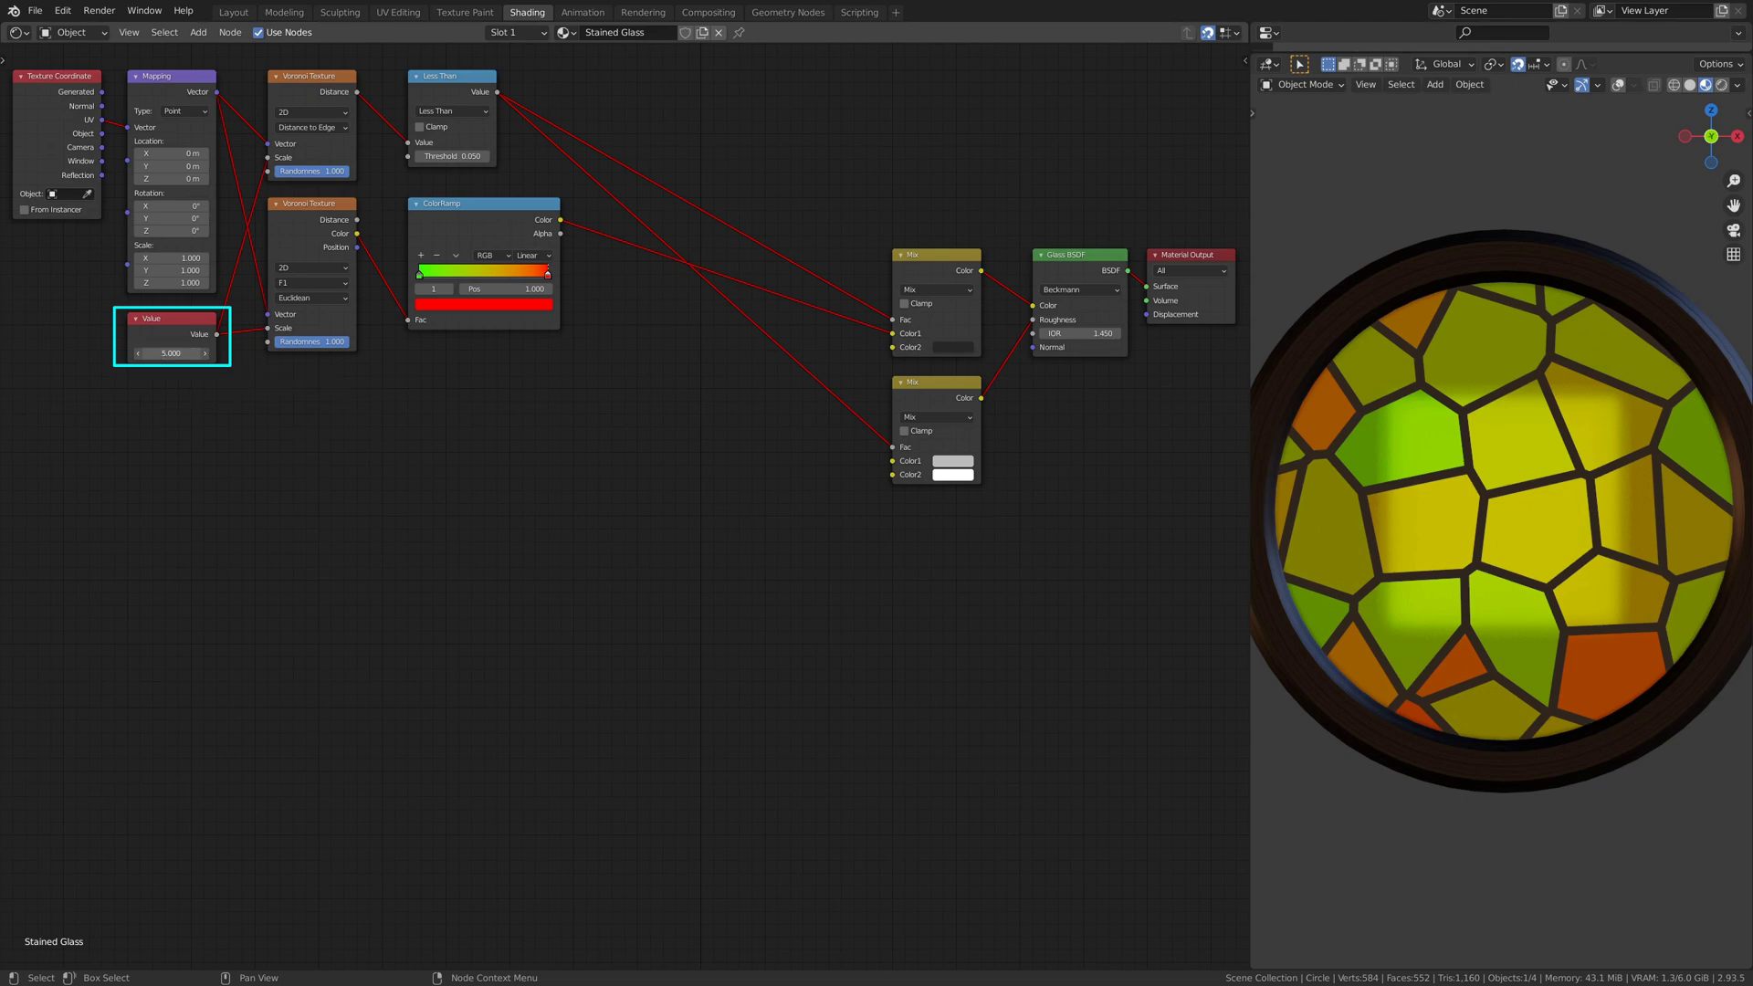
- Try larger pattern scales of 13.600 and 35.500 in the Value node, and return it to 5.000
left_click_drag(171, 354, 242, 353)
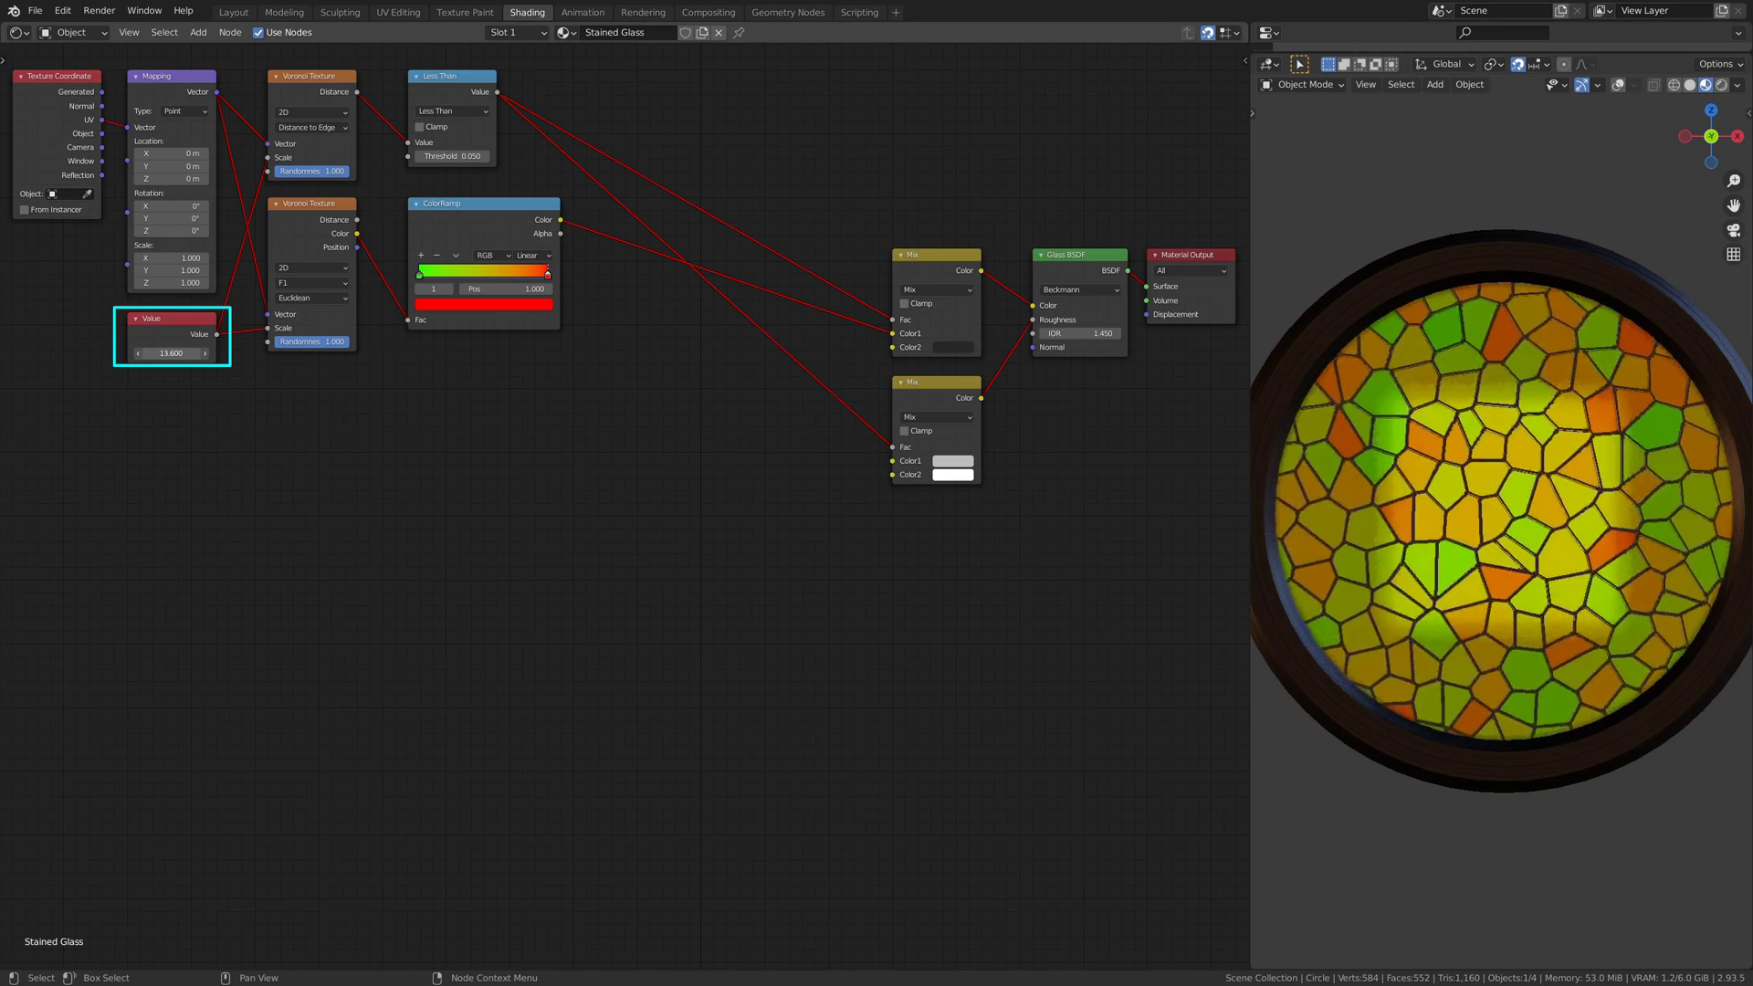
left_click_drag(171, 353, 237, 353)
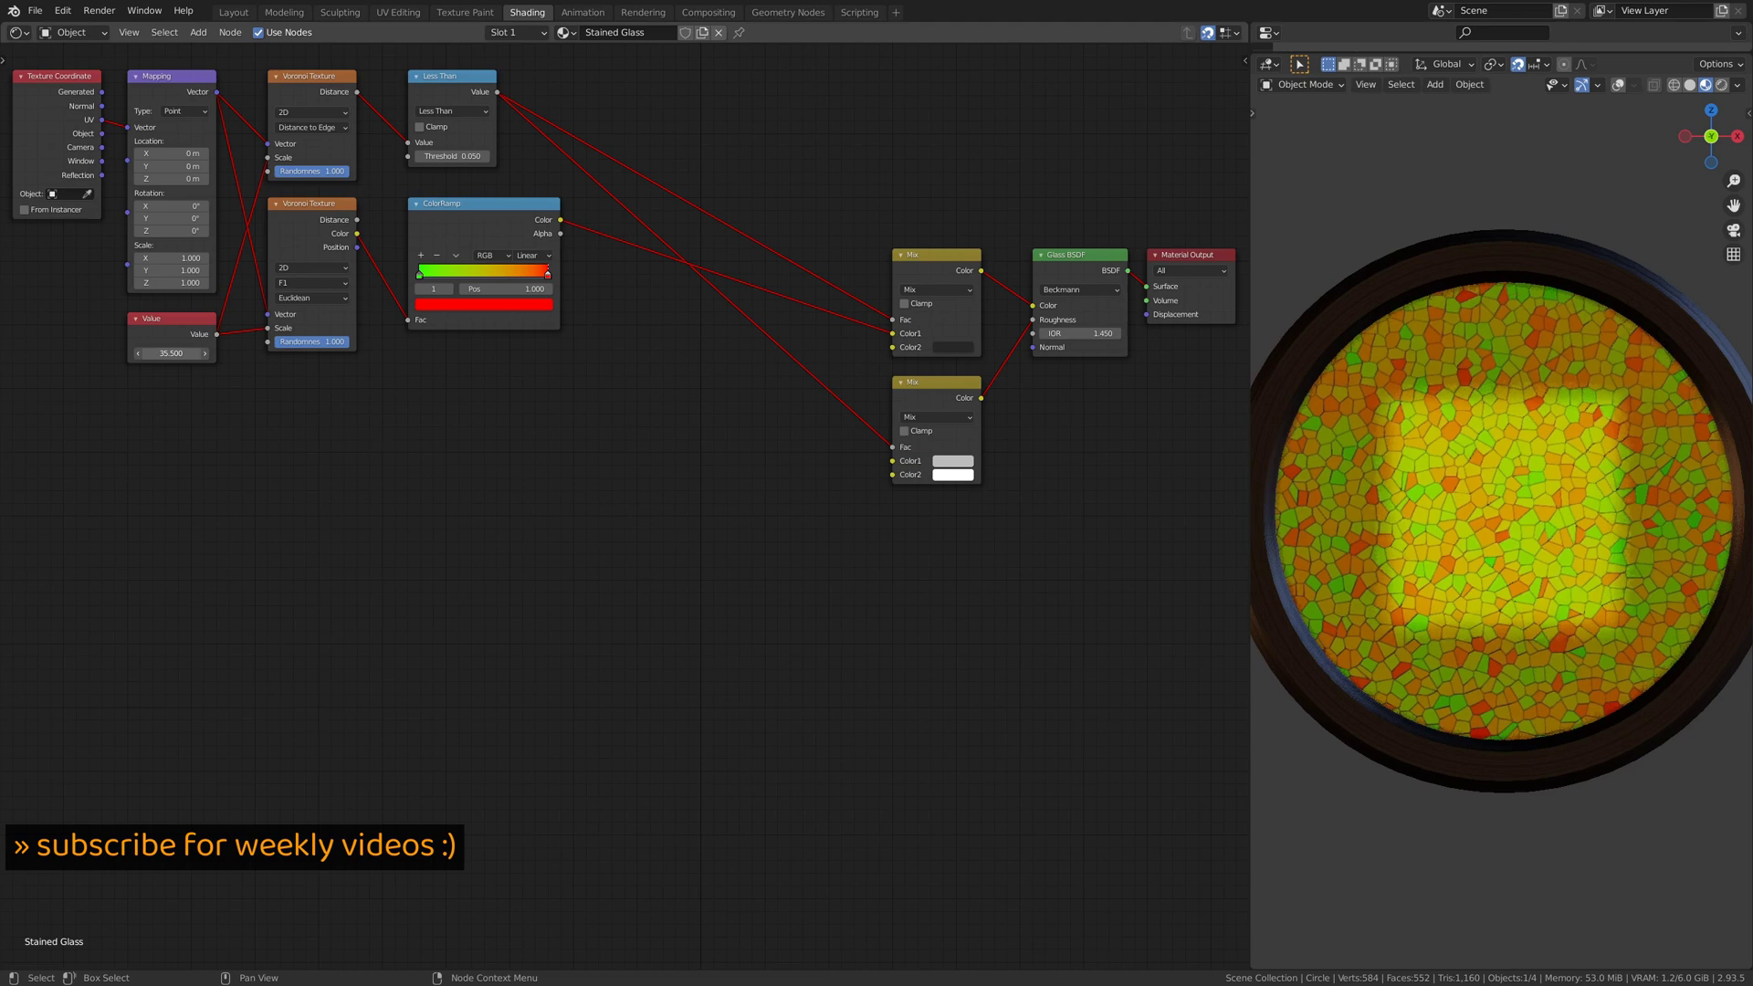
left_click_drag(237, 354, 174, 353)
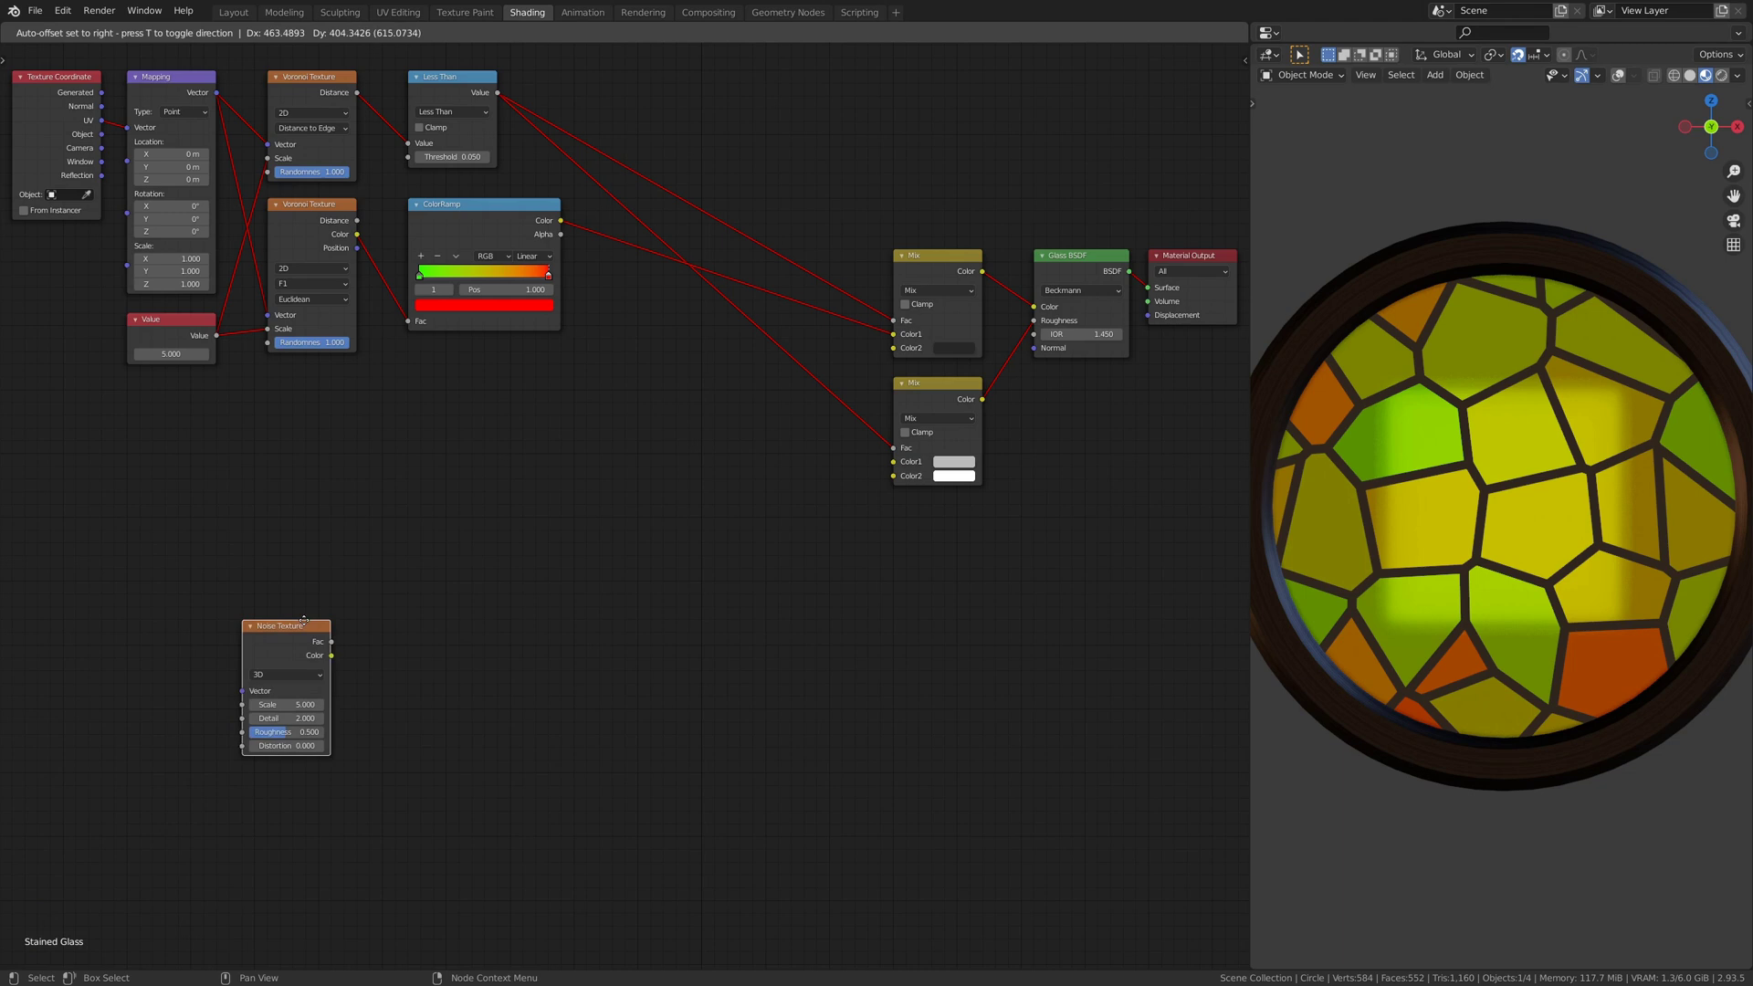
- Add two Noise Texture nodes below the Voronoi nodes and insert a MixRGB node between the ColorRamp and the color Mix
left_click(327, 540)
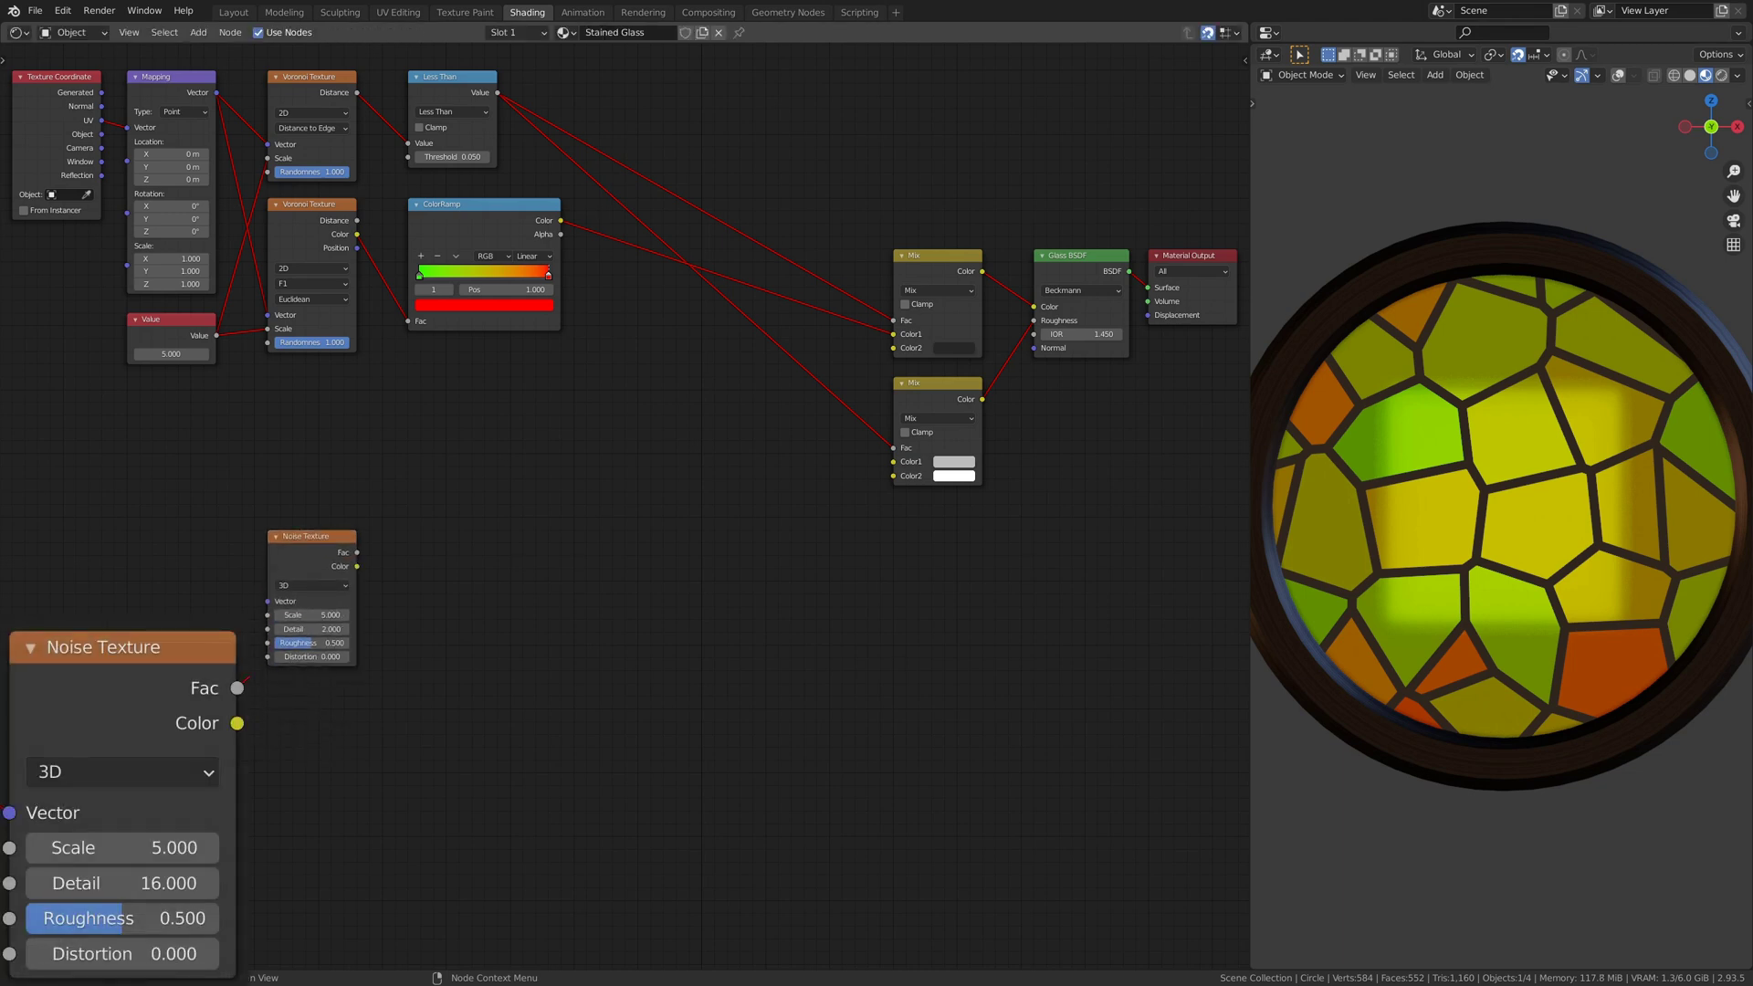
key("shift+d")
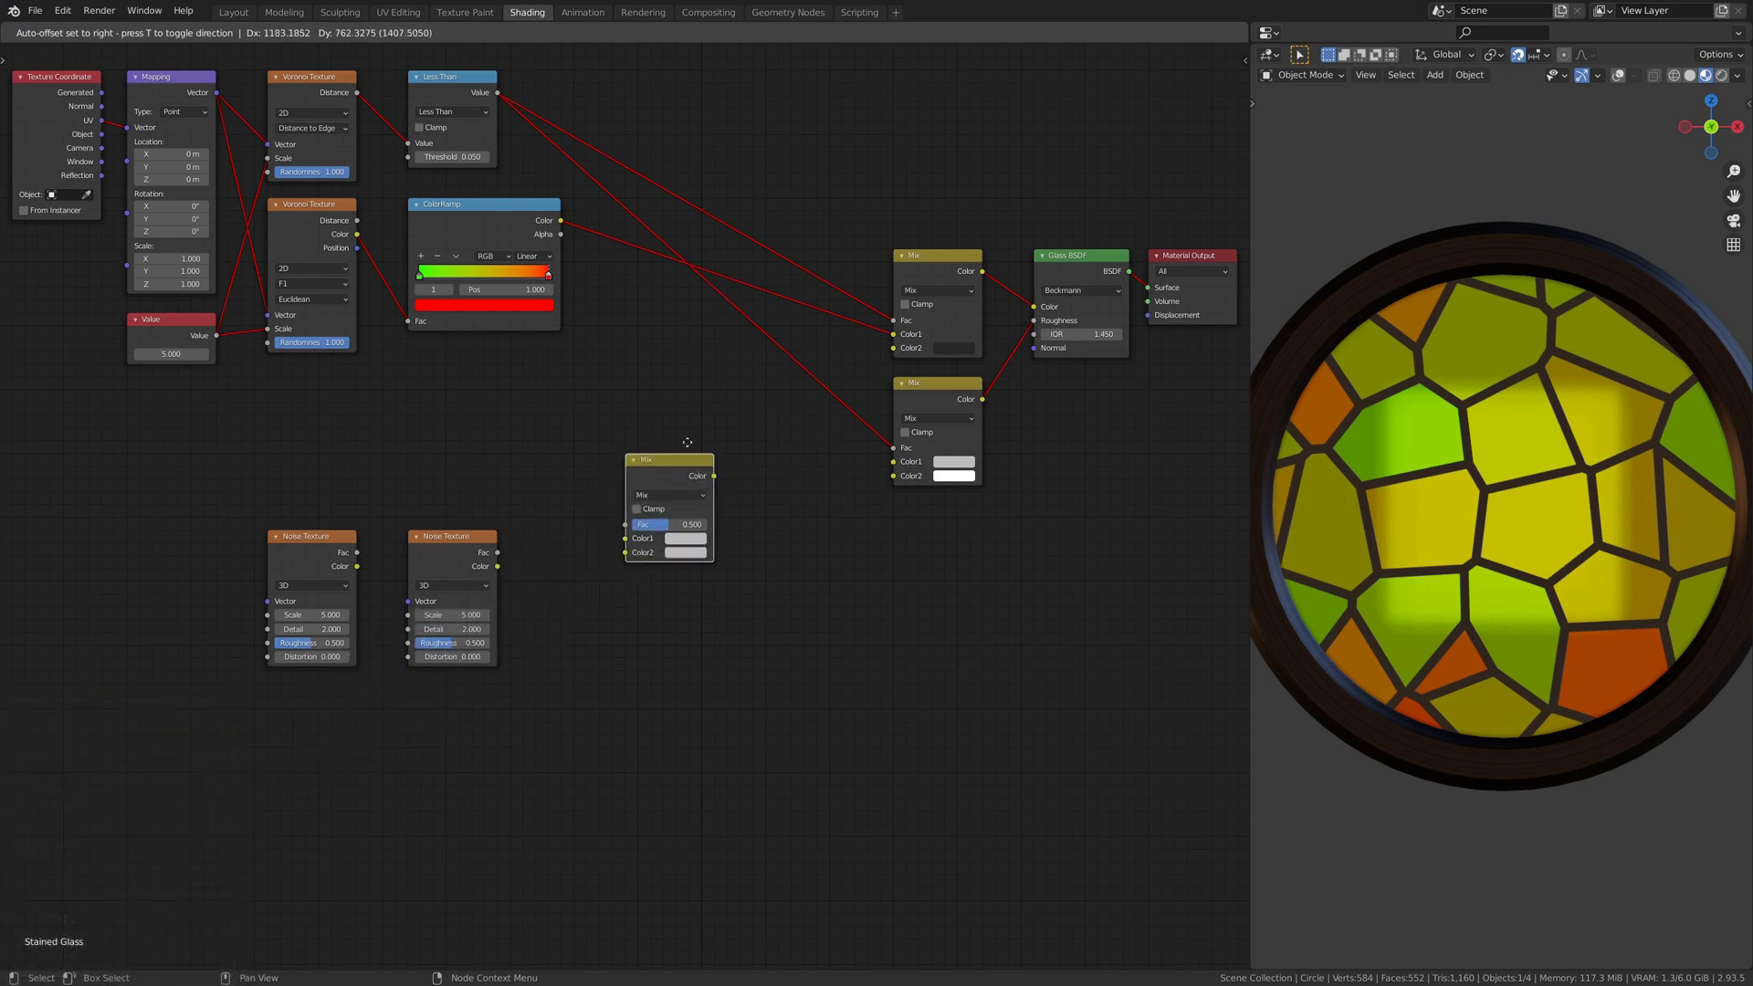
left_click(767, 274)
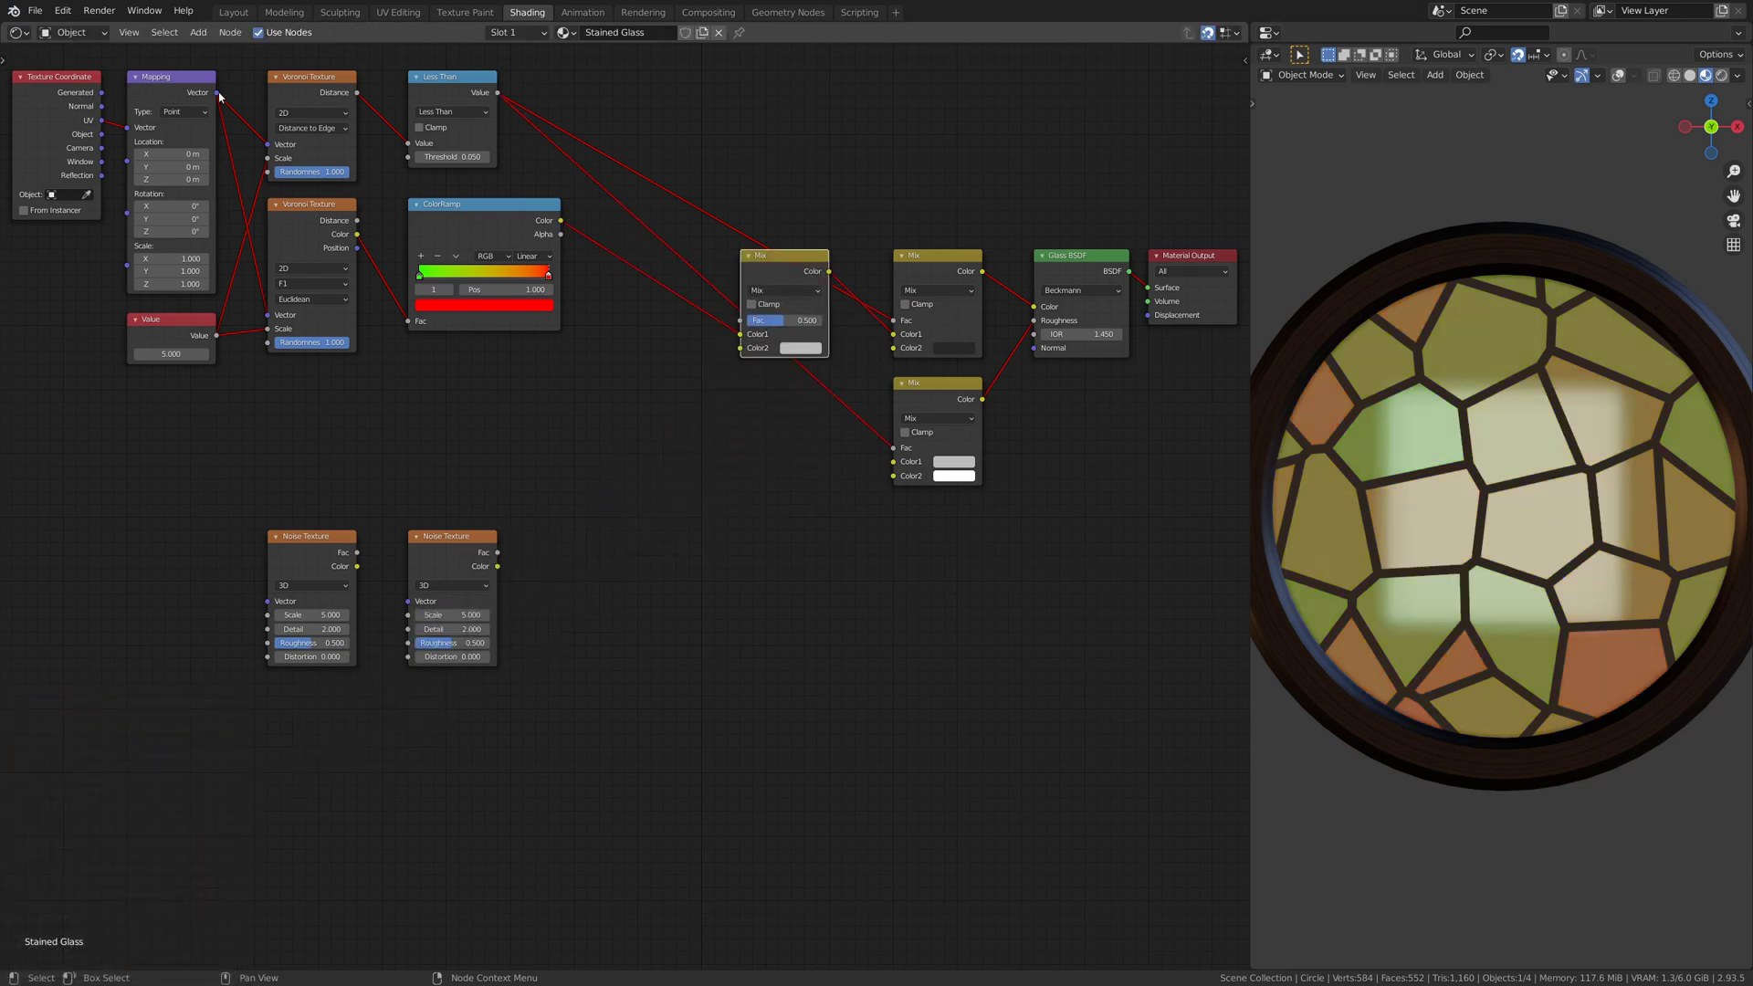
- Chain Mapping through both Noise Textures with Detail 16 into the inserted Mix's Color2, and set that Mix to the Value blend mode
left_click_drag(216, 93, 268, 601)
left_click_drag(357, 567, 511, 629)
left_click_drag(497, 554, 740, 348)
left_click(772, 290)
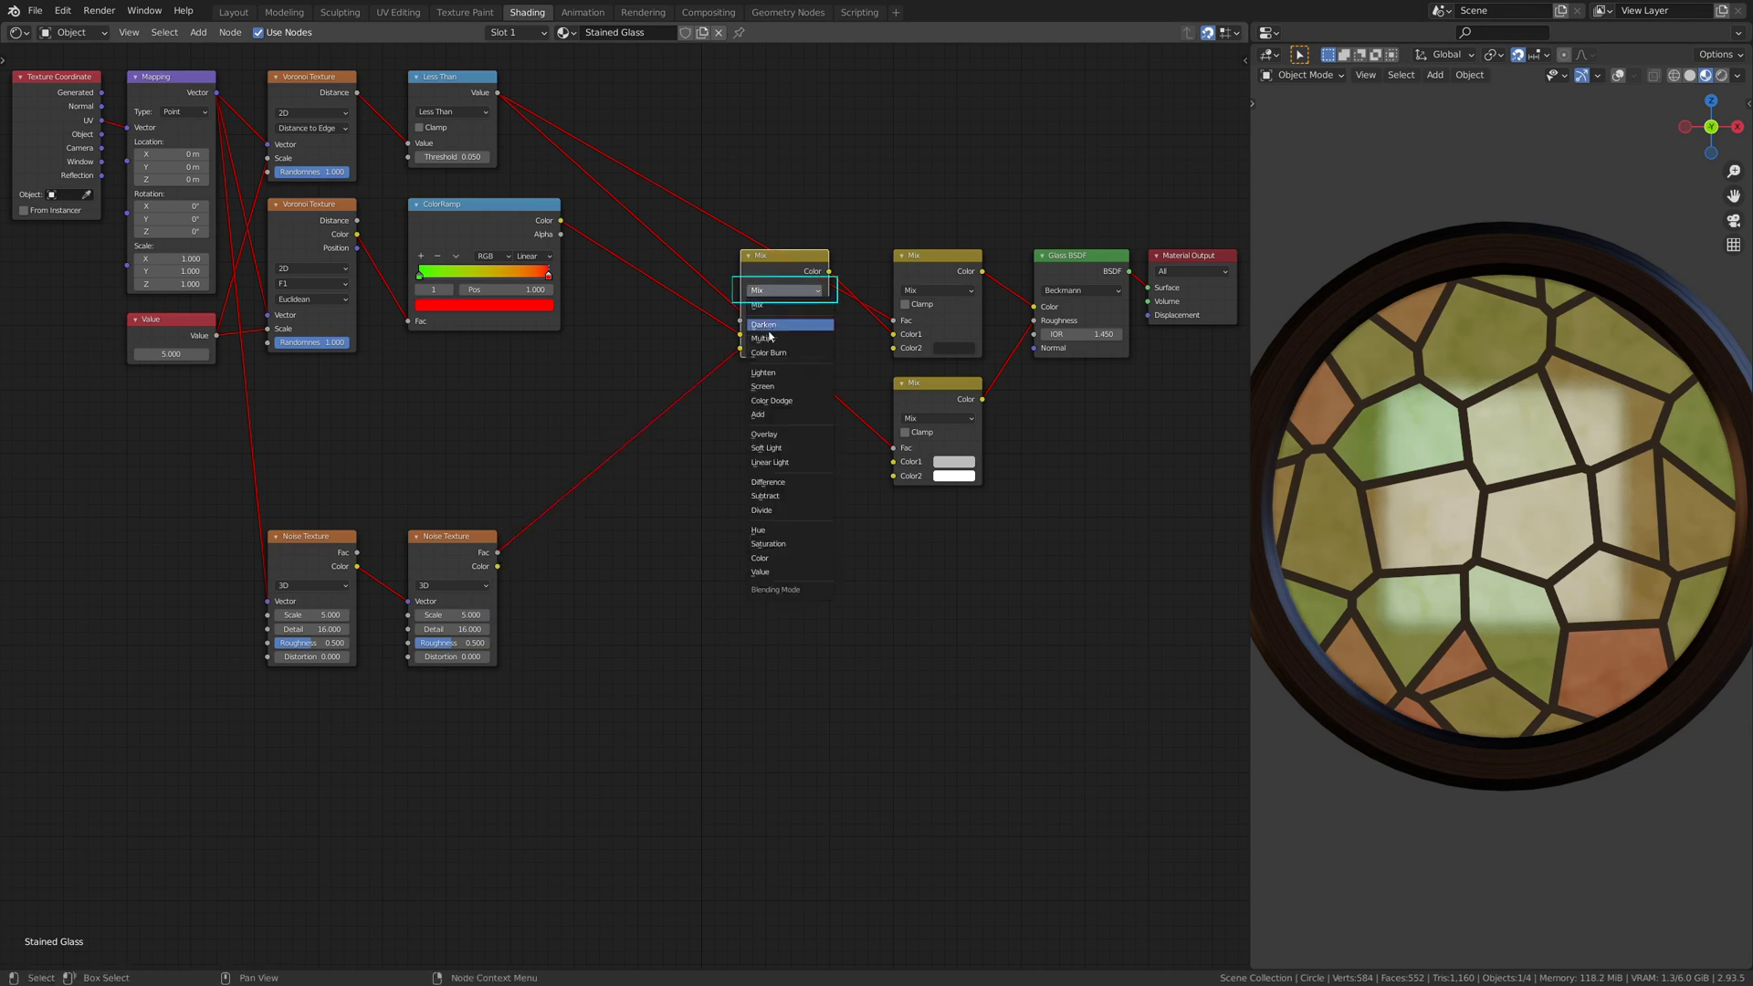
left_click(761, 571)
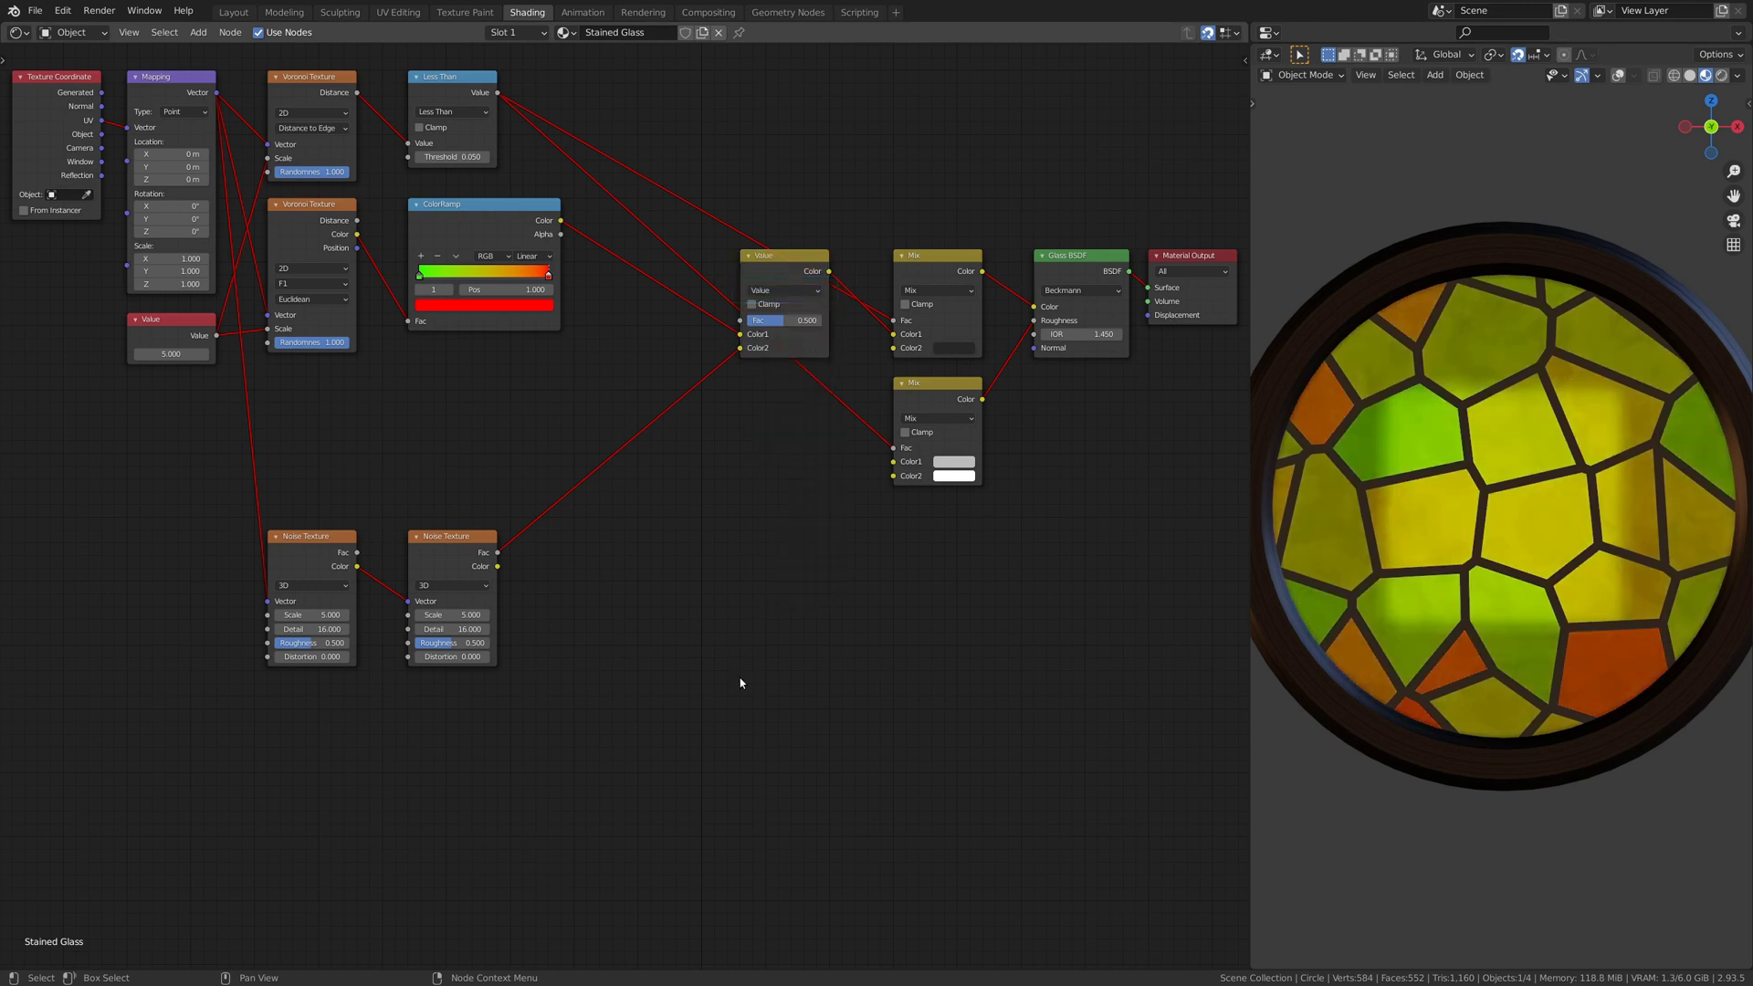
- Add a third Noise Texture with two Bump nodes next to it, and a MixRGB node below the roughness Mix
key("shift+a")
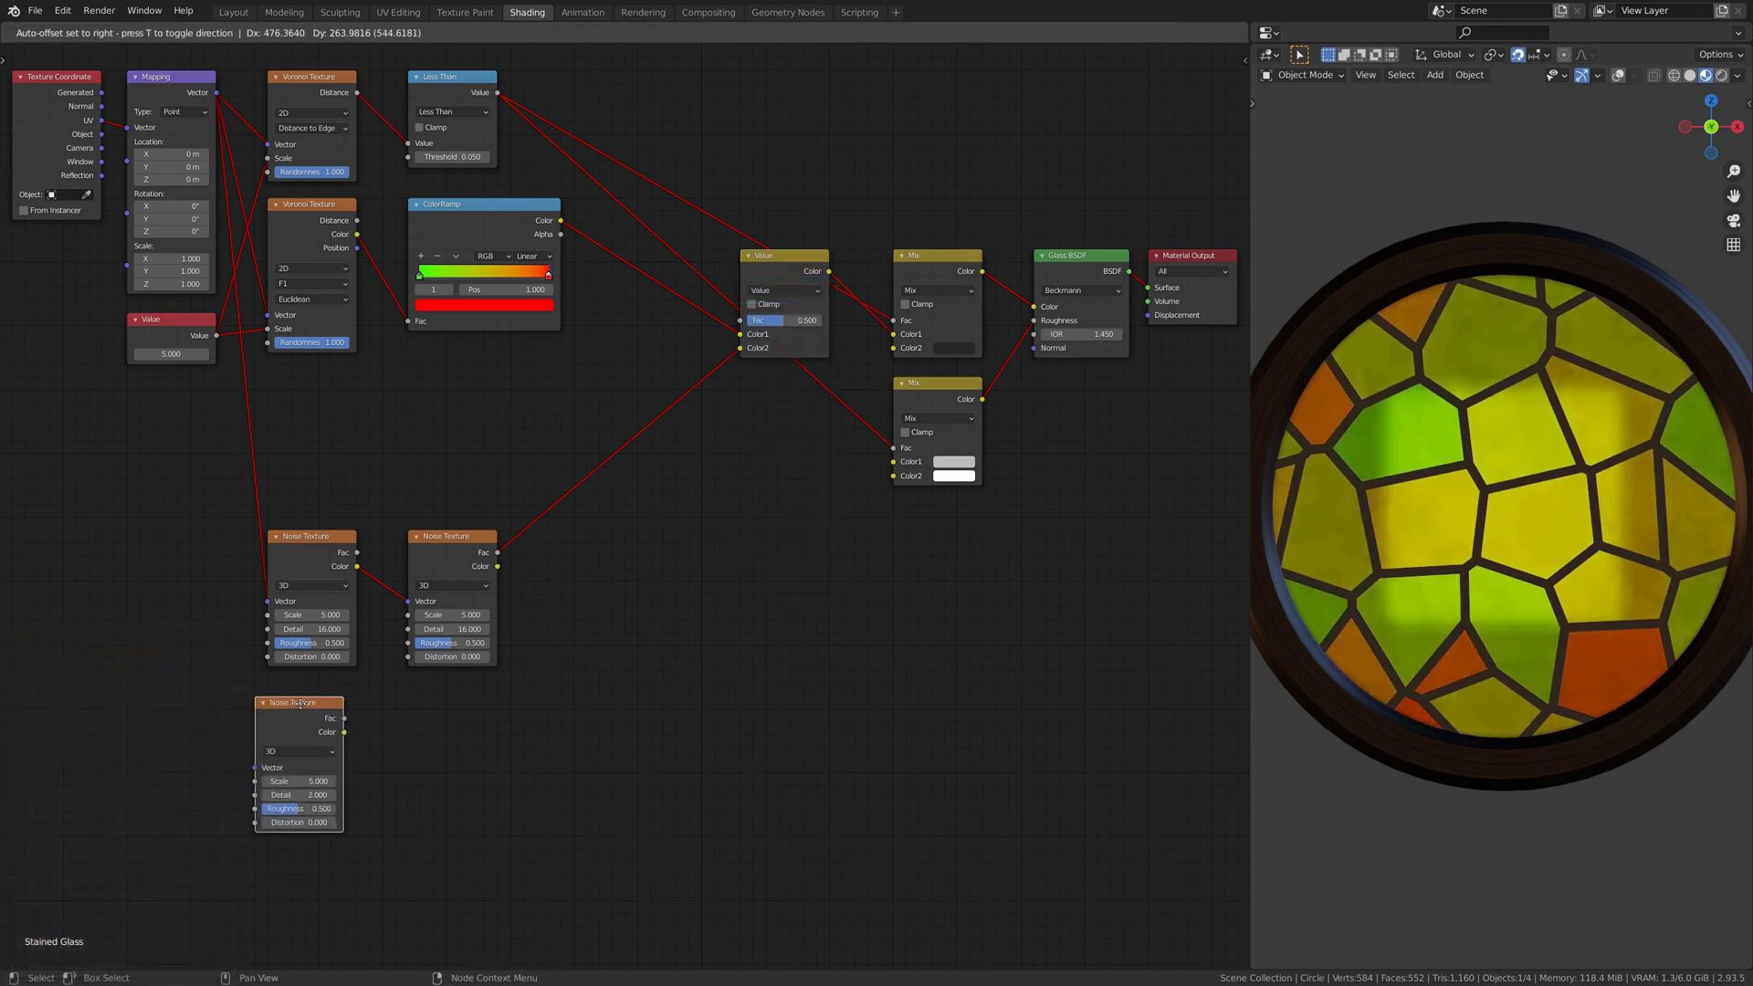
left_click(309, 694)
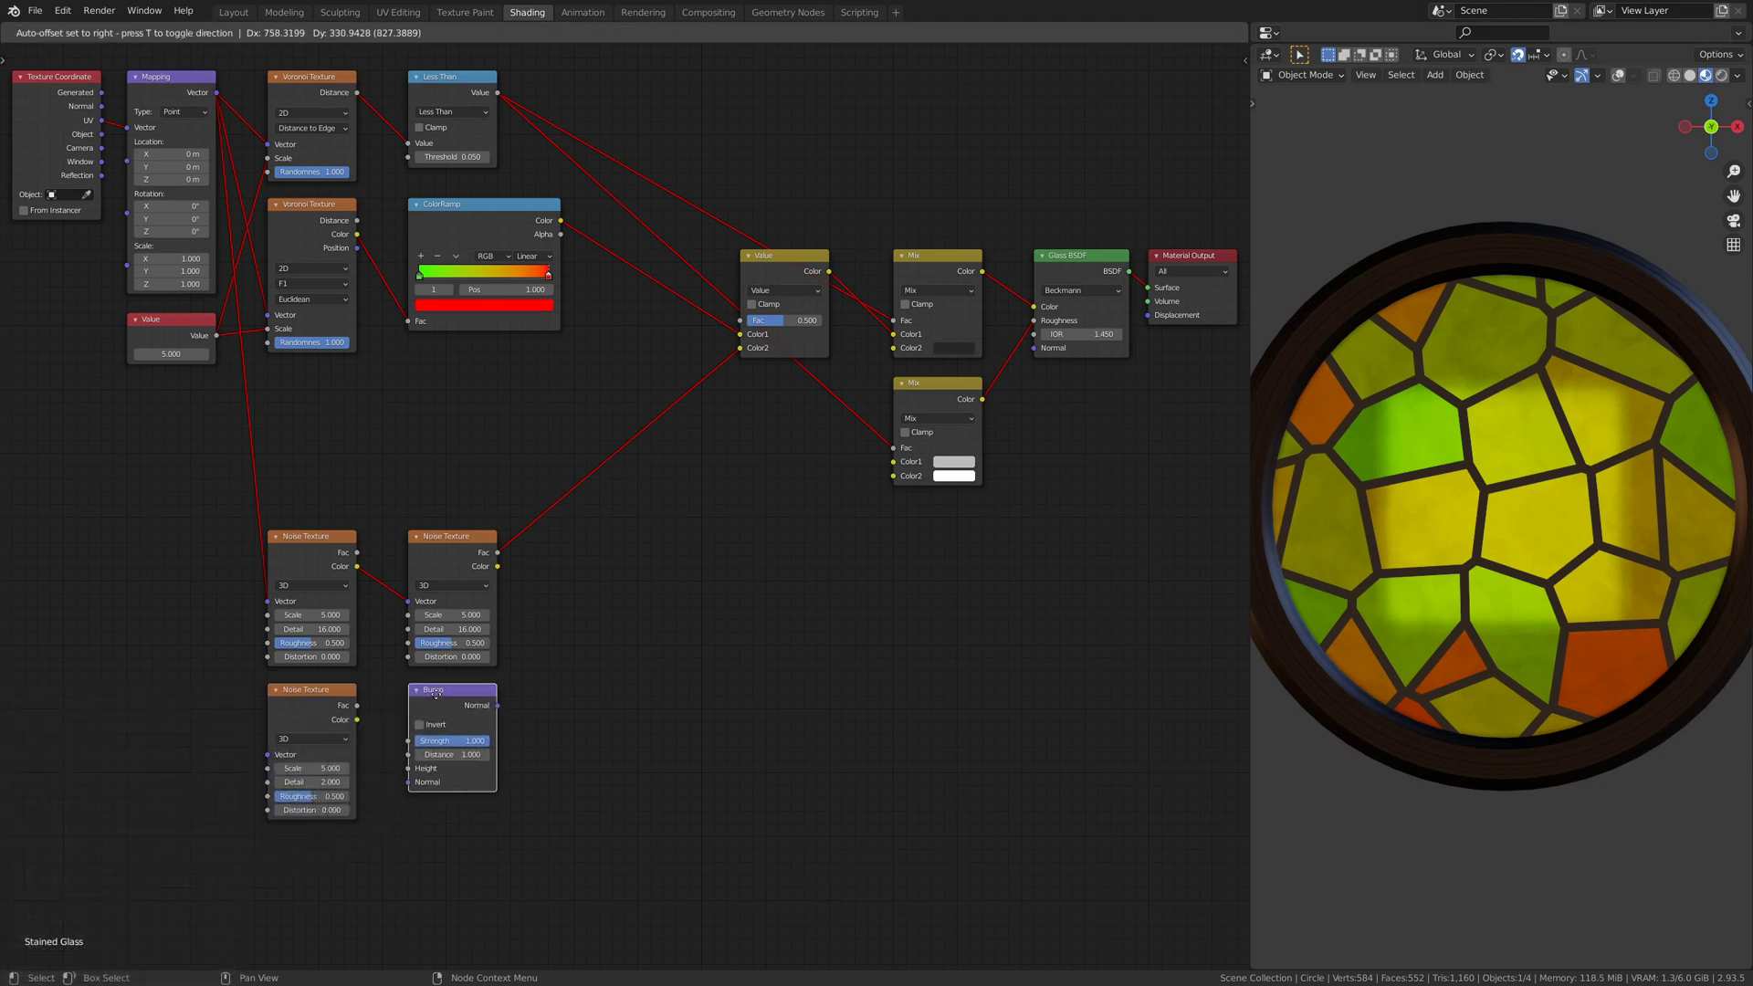
left_click(435, 694)
key("shift+d")
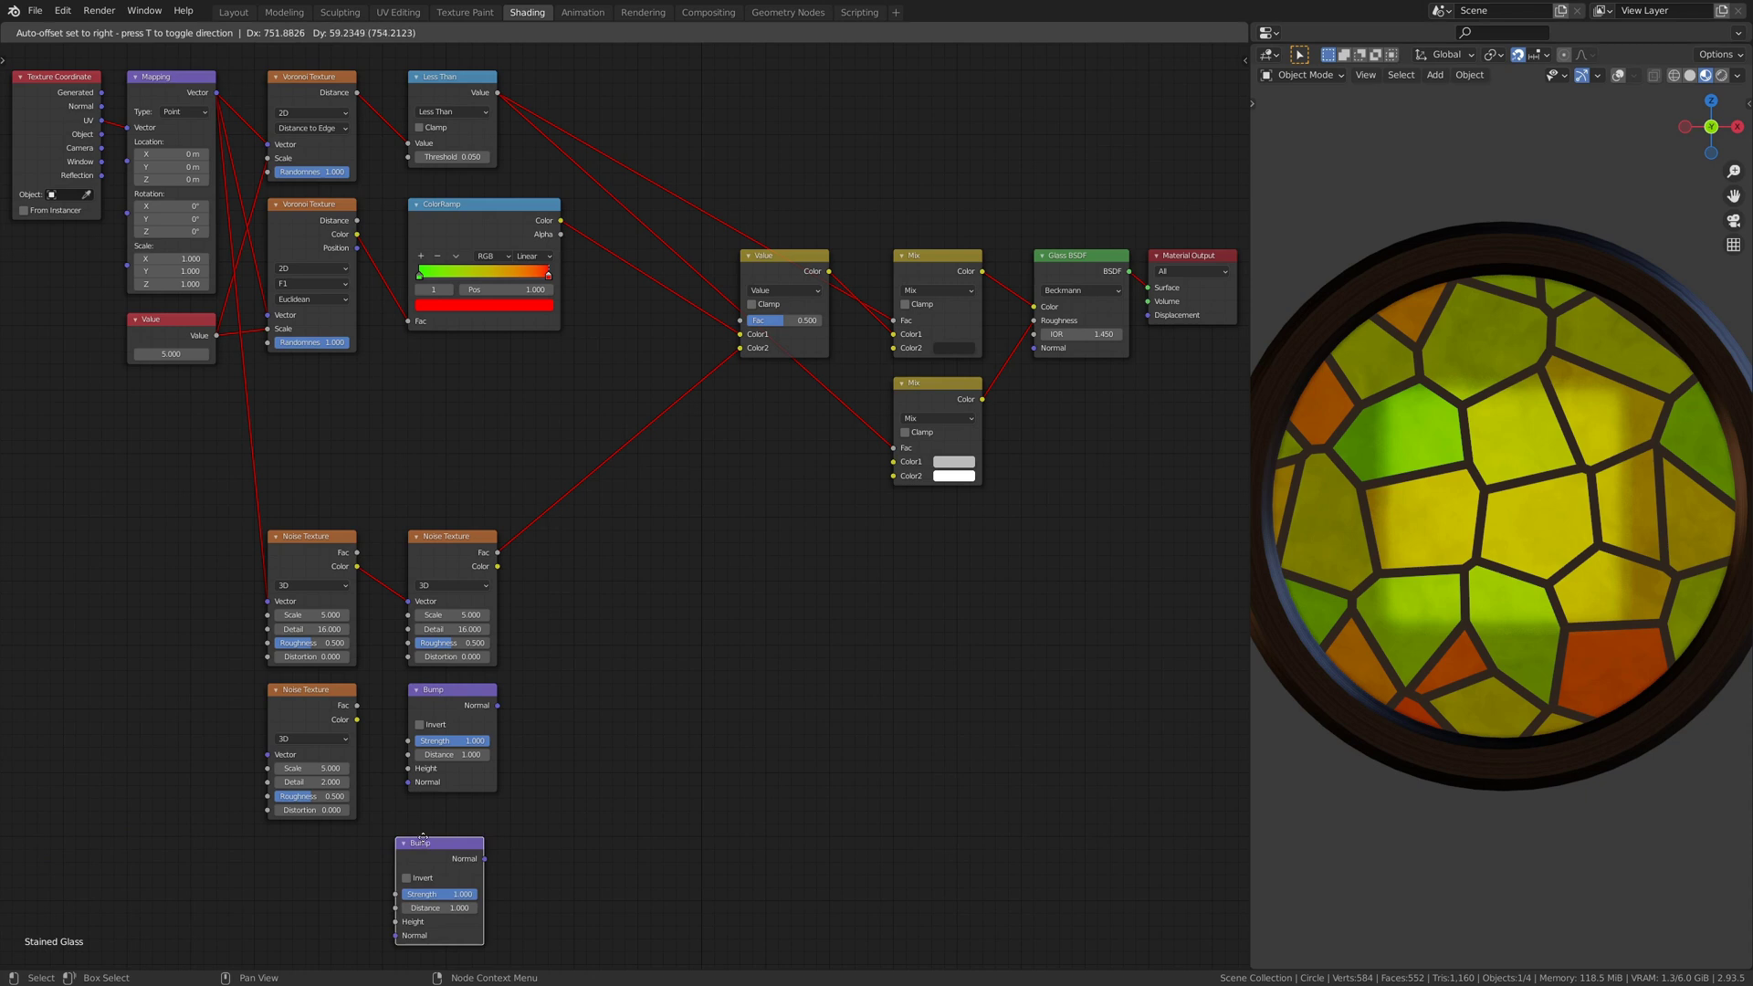
left_click(427, 817)
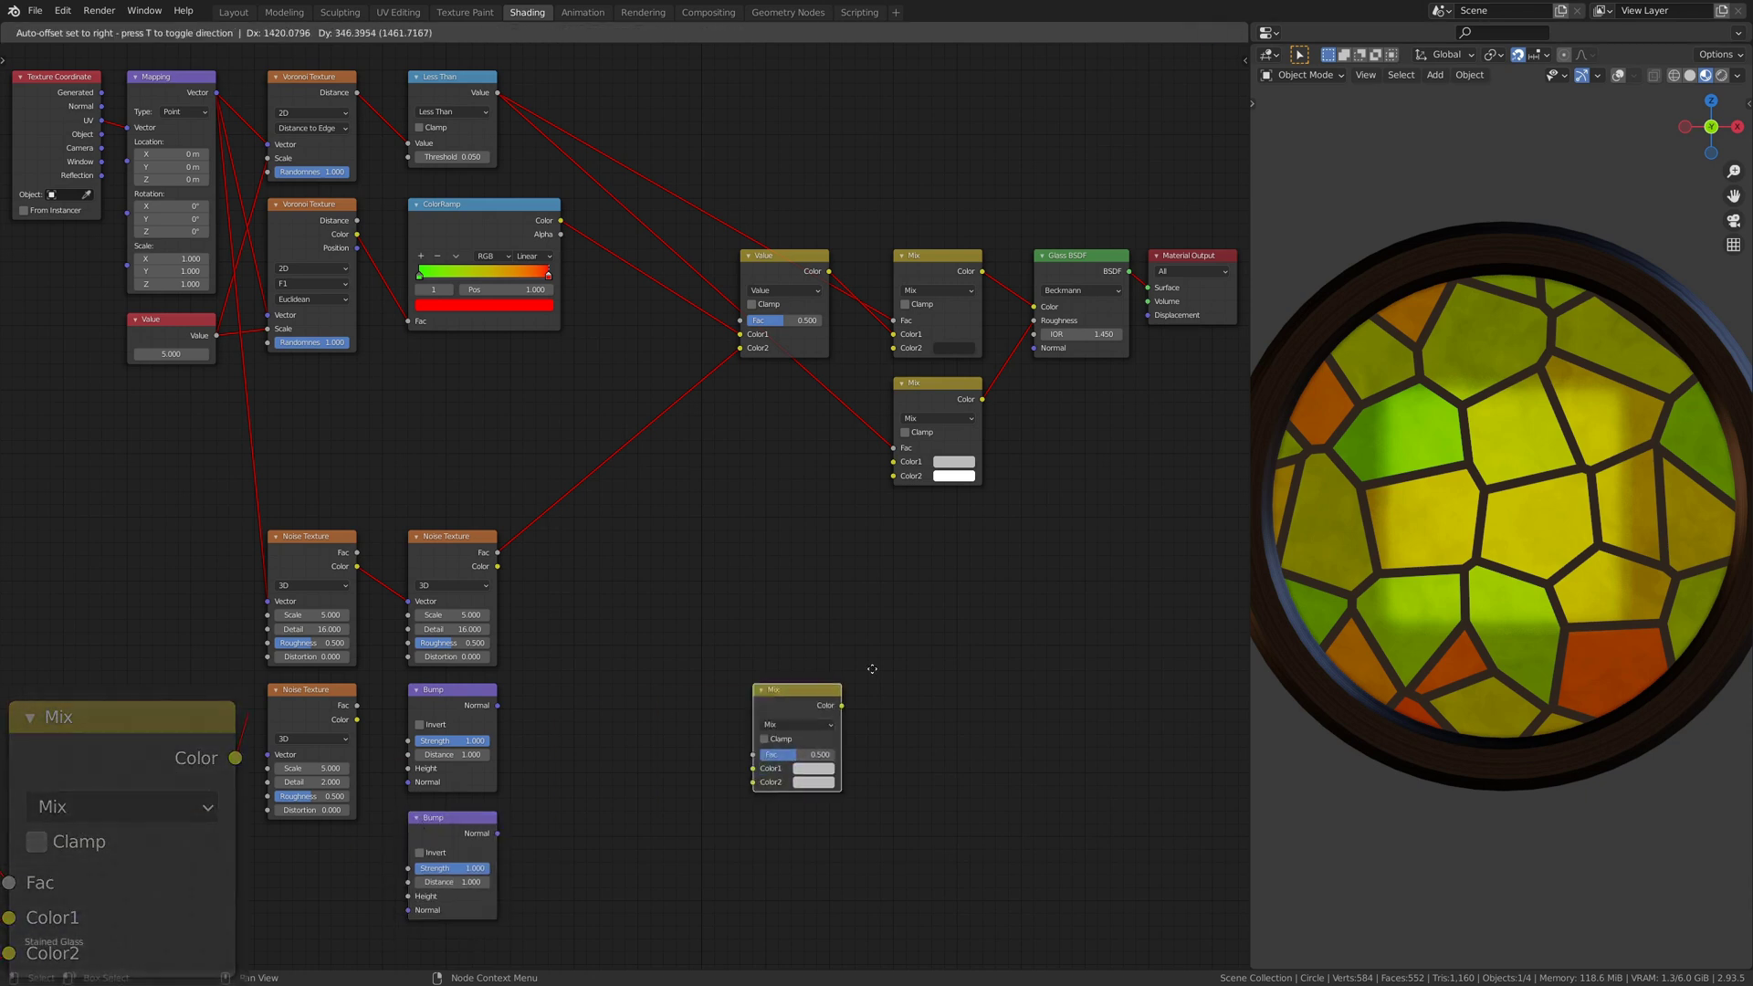
left_click(947, 521)
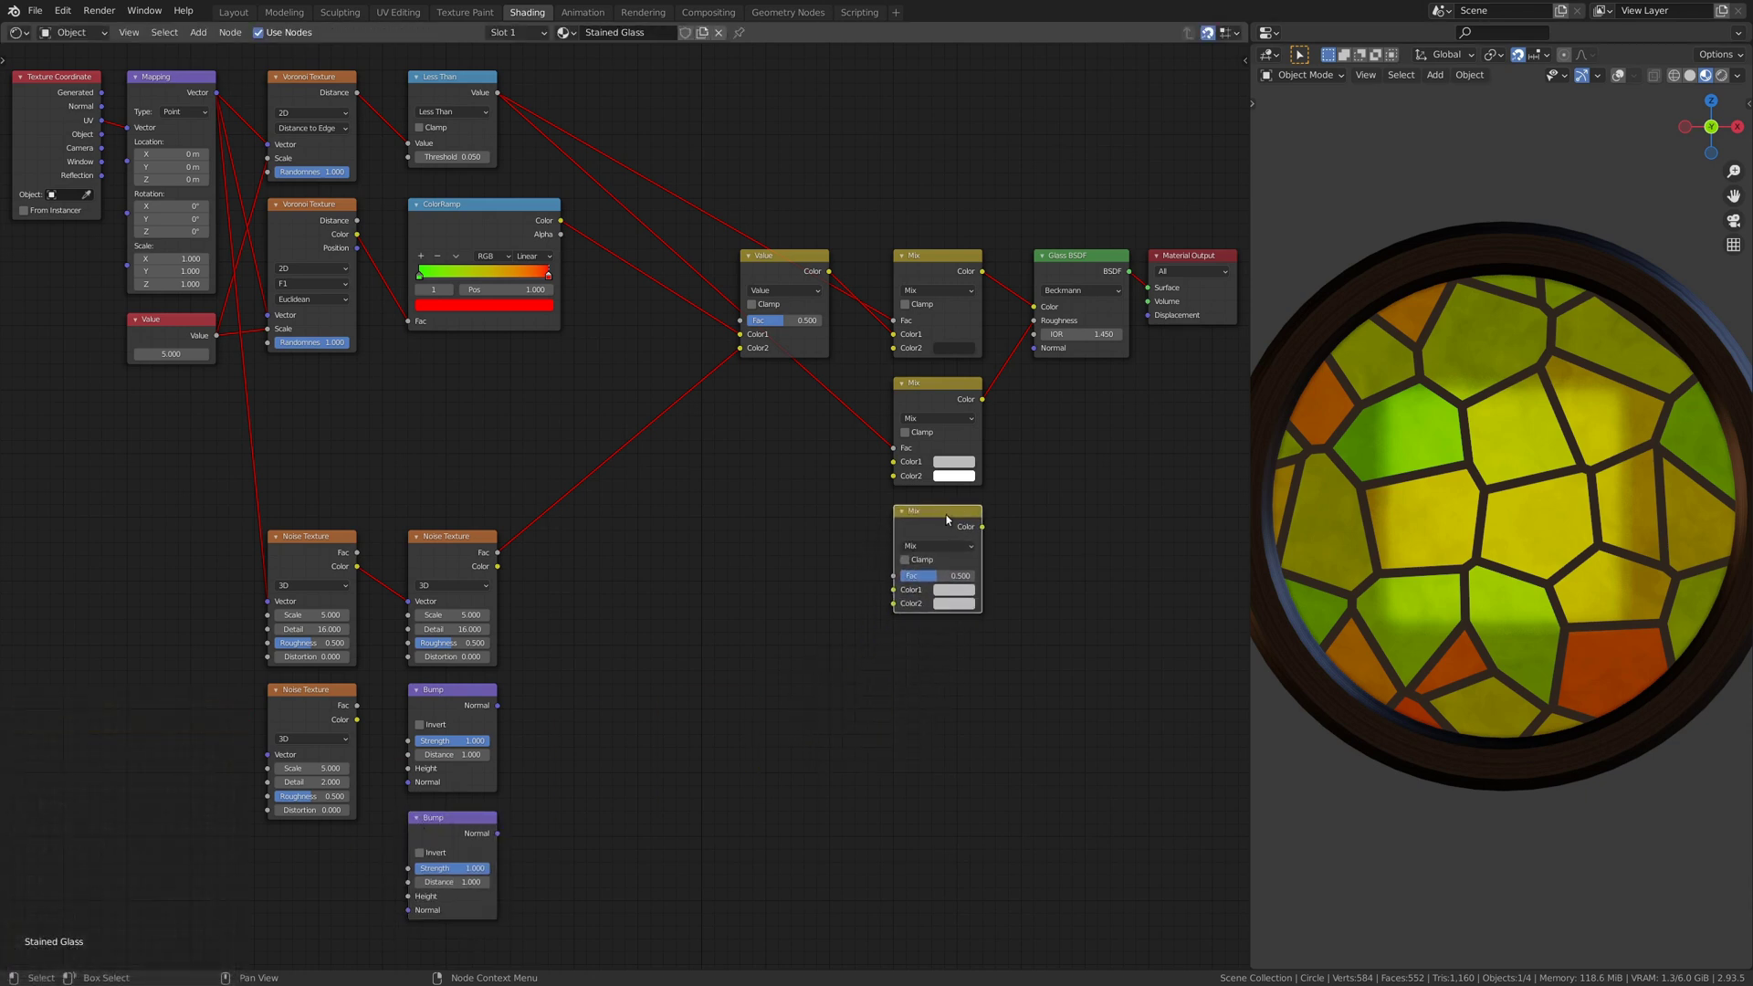
- Feed Mapping into the third Noise Texture, set its Scale to 40, and connect its Fac to the first Bump's Height
left_click_drag(216, 93, 266, 755)
left_click(312, 767)
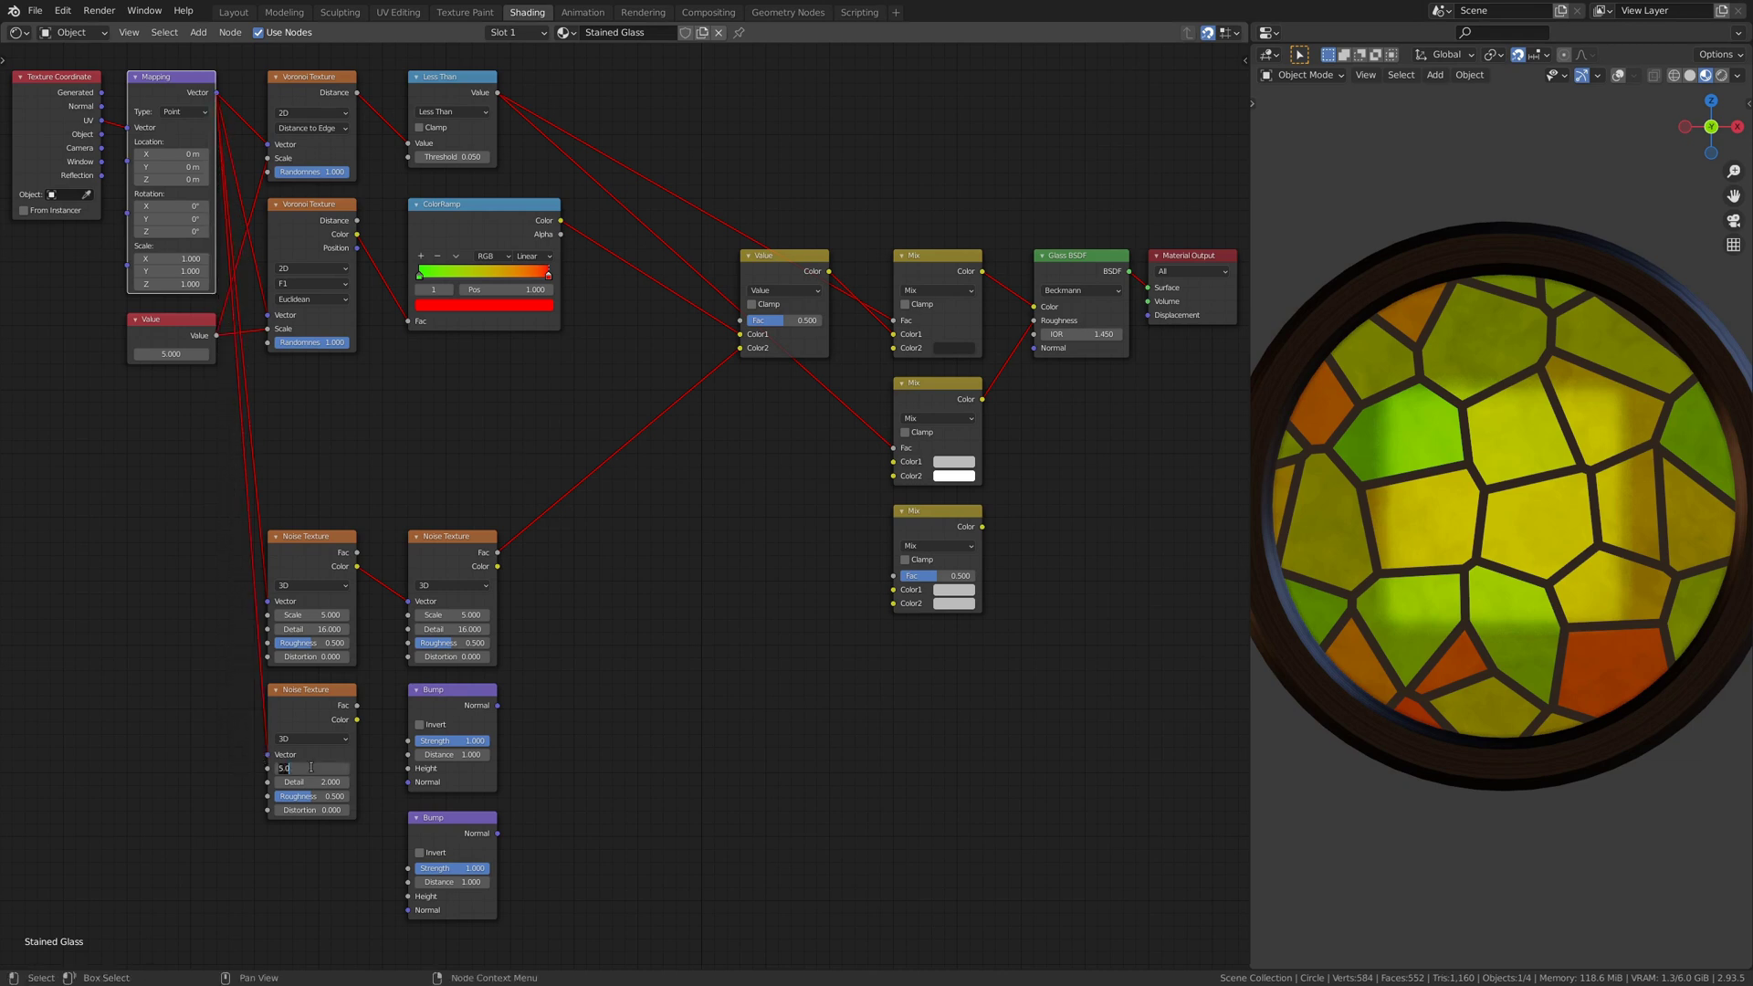
type("40")
key("Return")
left_click_drag(356, 705, 410, 770)
- Set the first Bump's Strength to 0.1 and connect its Normal to Color1 of the lowest Mix node
left_click(455, 743)
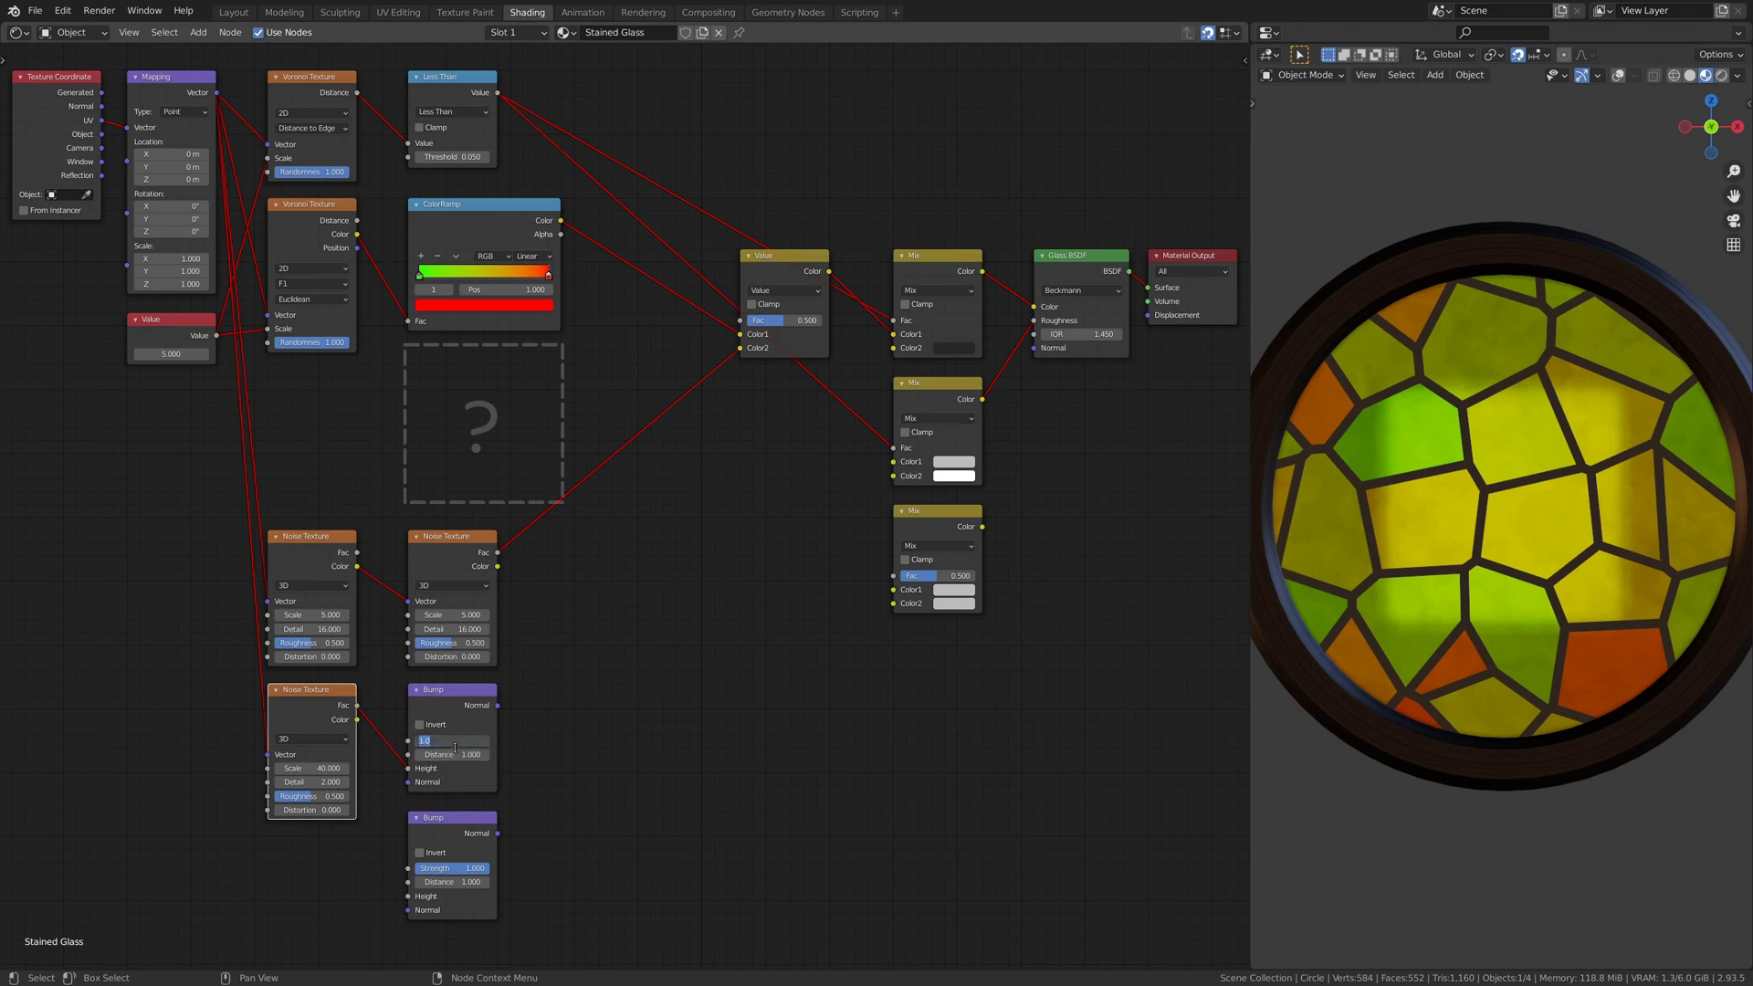
type("0.1")
key("Return")
left_click_drag(497, 705, 893, 603)
- Feed the first Voronoi's Distance into the second Bump's Height, set Strength to 0.8, and connect its Normal to the lowest Mix's Color2
left_click_drag(357, 92, 408, 896)
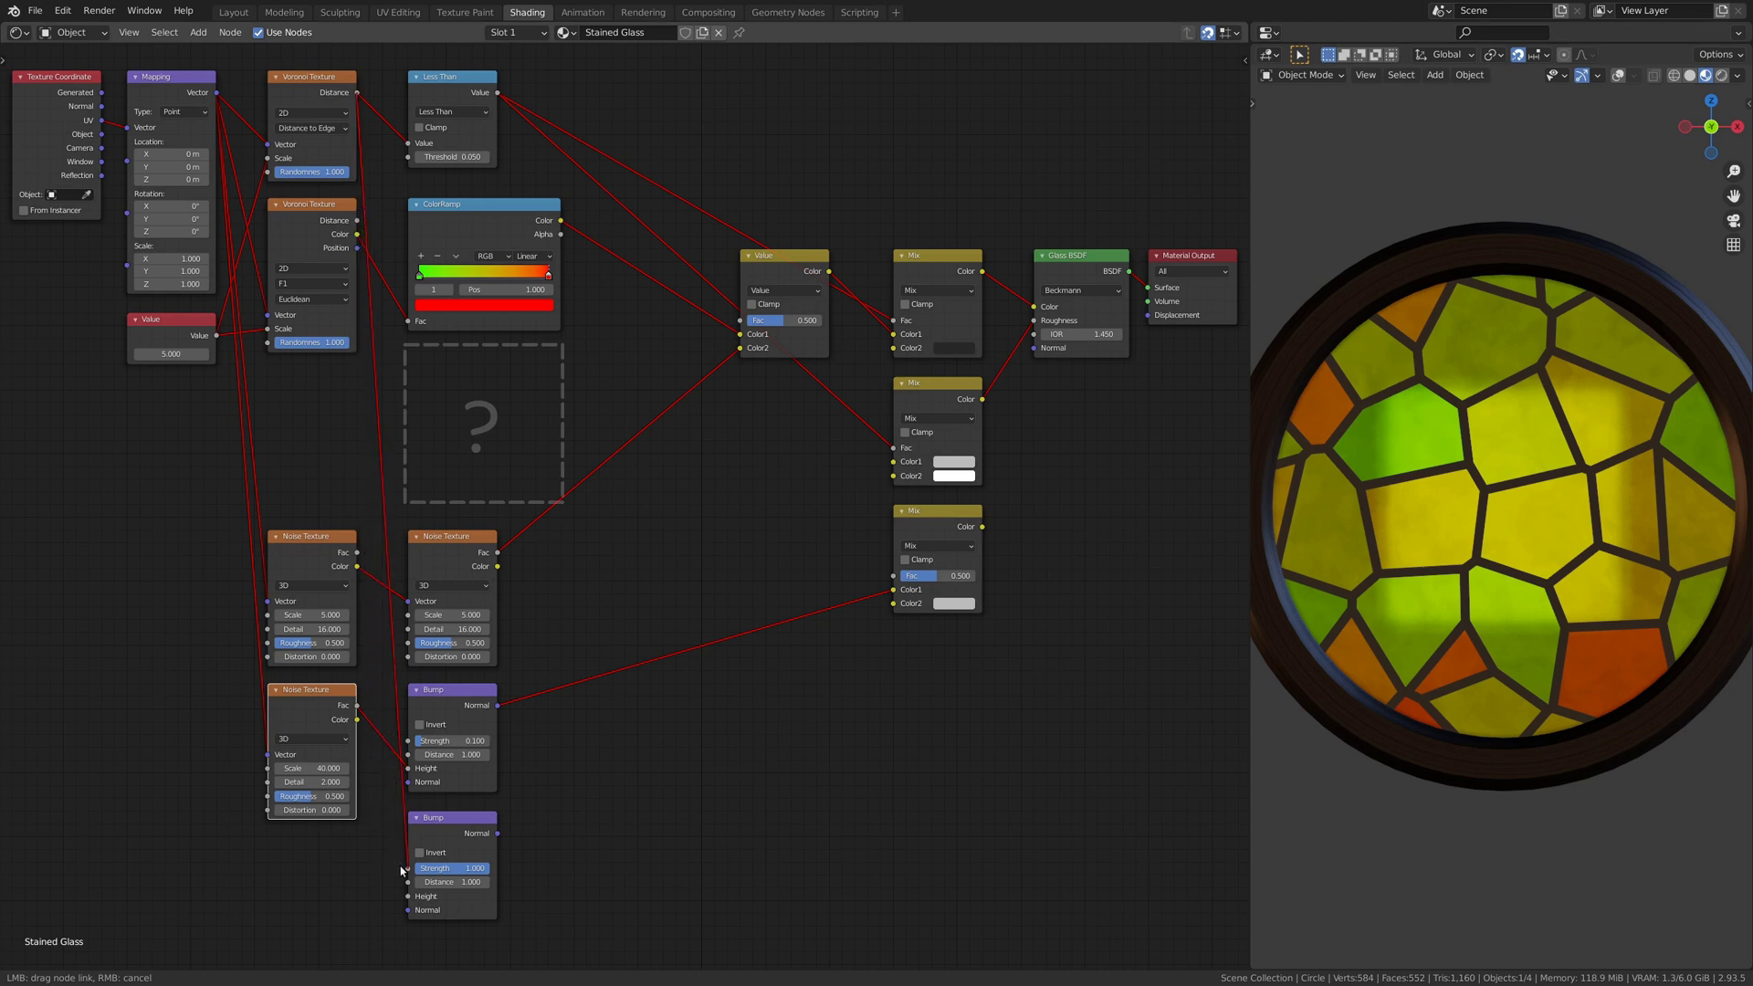
left_click(447, 868)
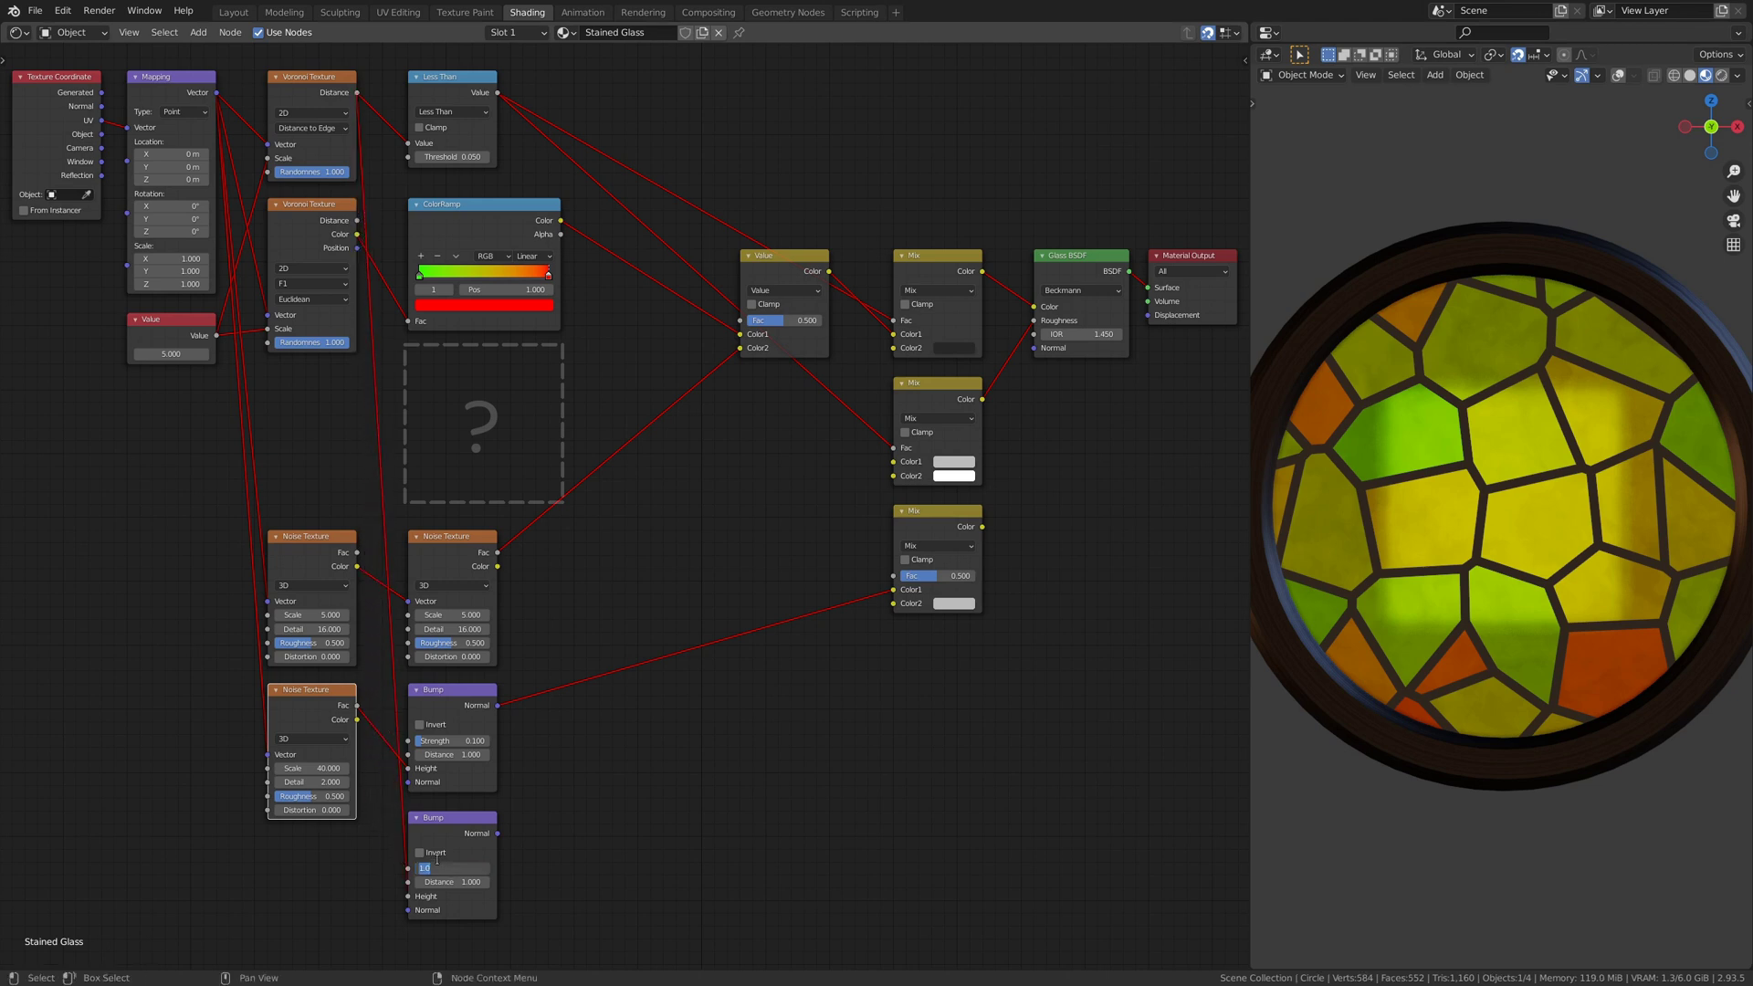
type("0.8")
key("Return")
left_click_drag(497, 832, 896, 612)
- Drive the lowest Mix's Fac with Less Than, connect its Color to the Glass BSDF Normal, and save the file
left_click_drag(496, 92, 894, 576)
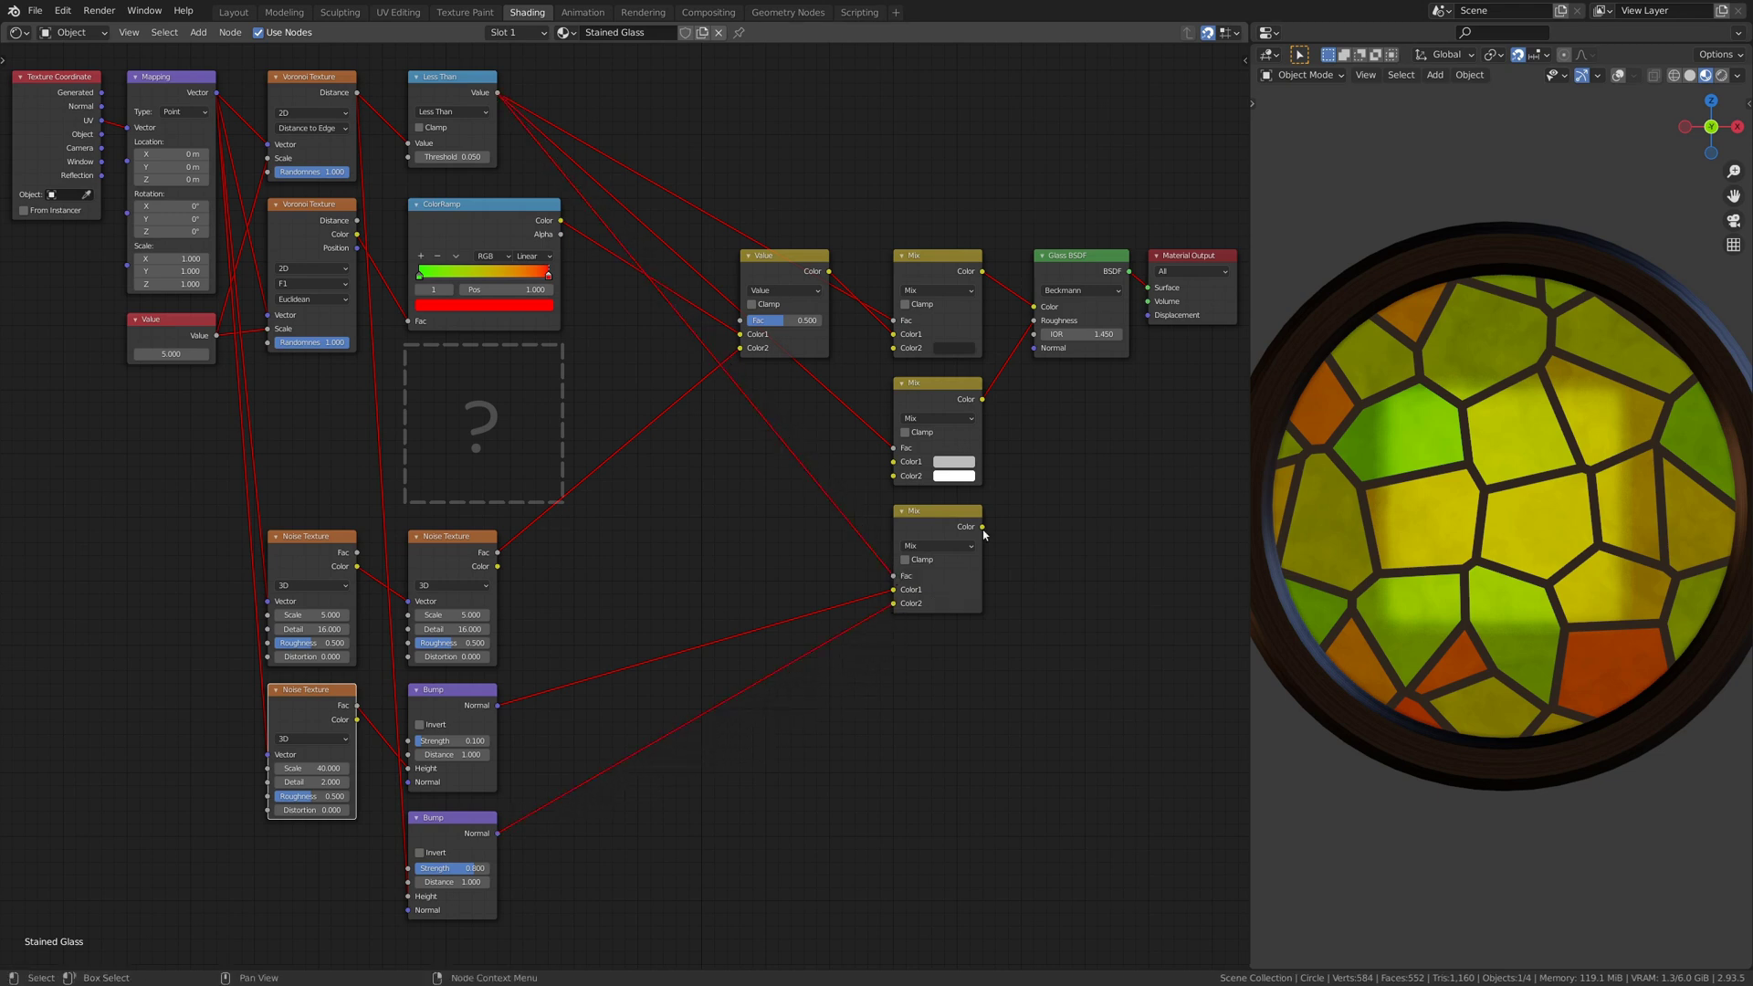
left_click_drag(981, 527, 1032, 353)
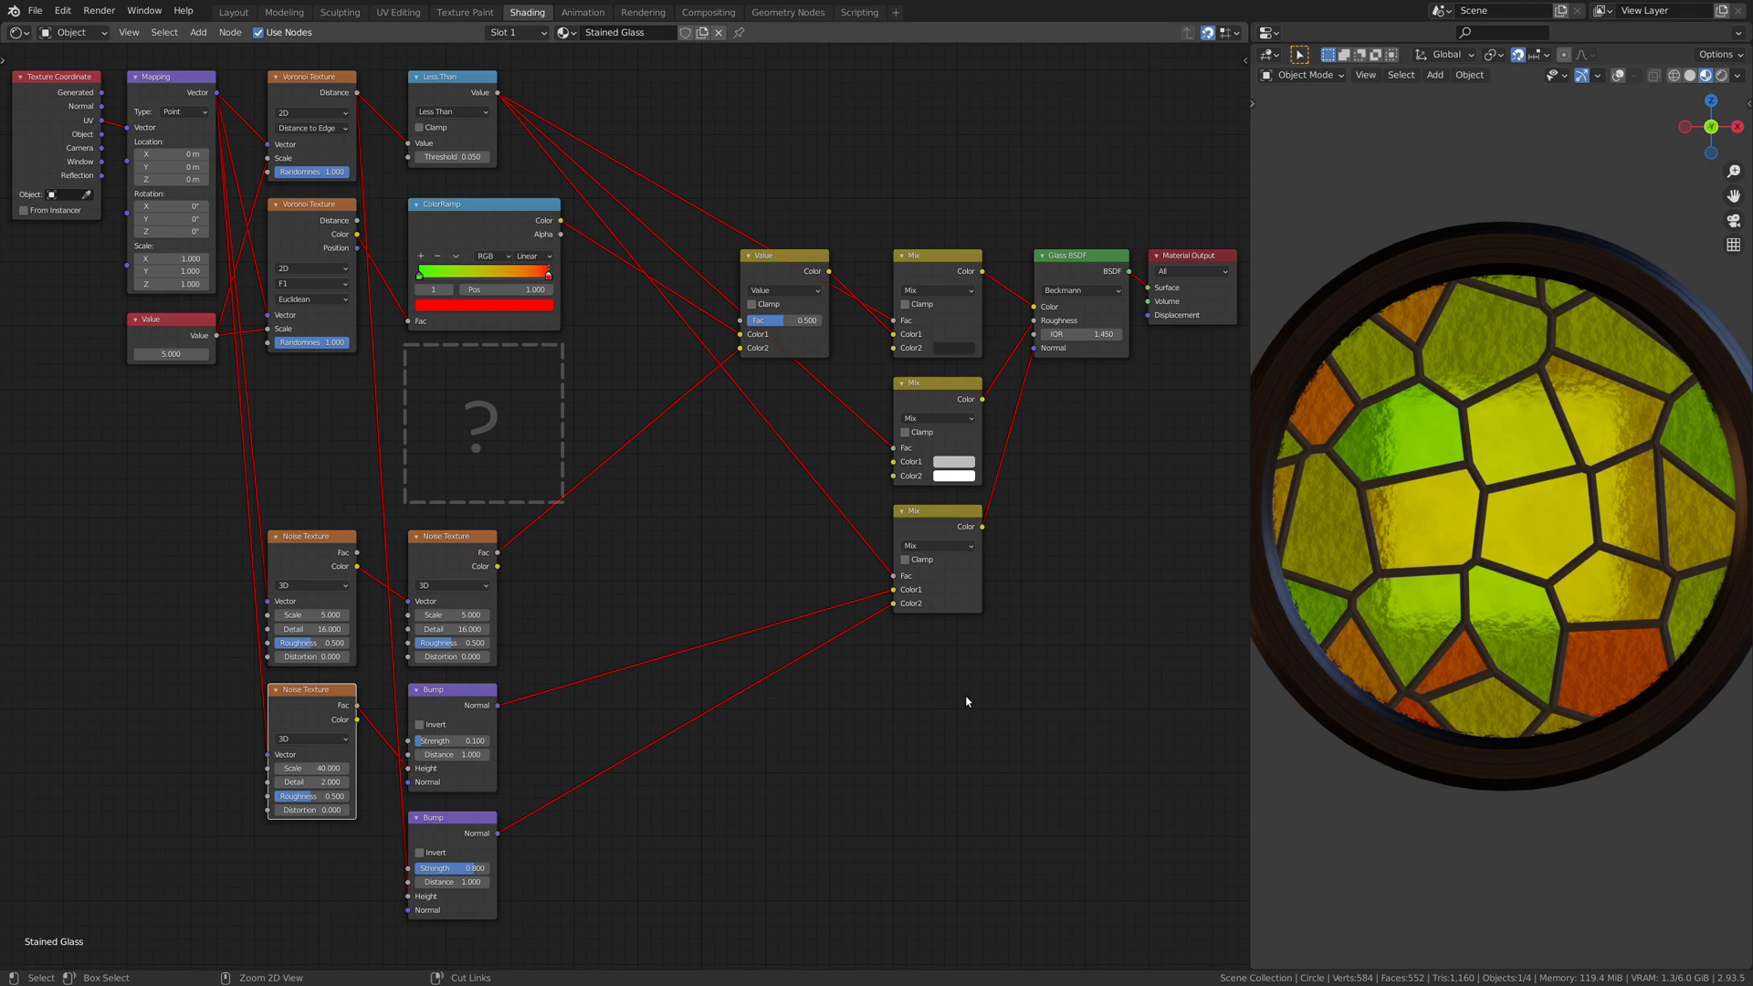
key("ctrl+s")
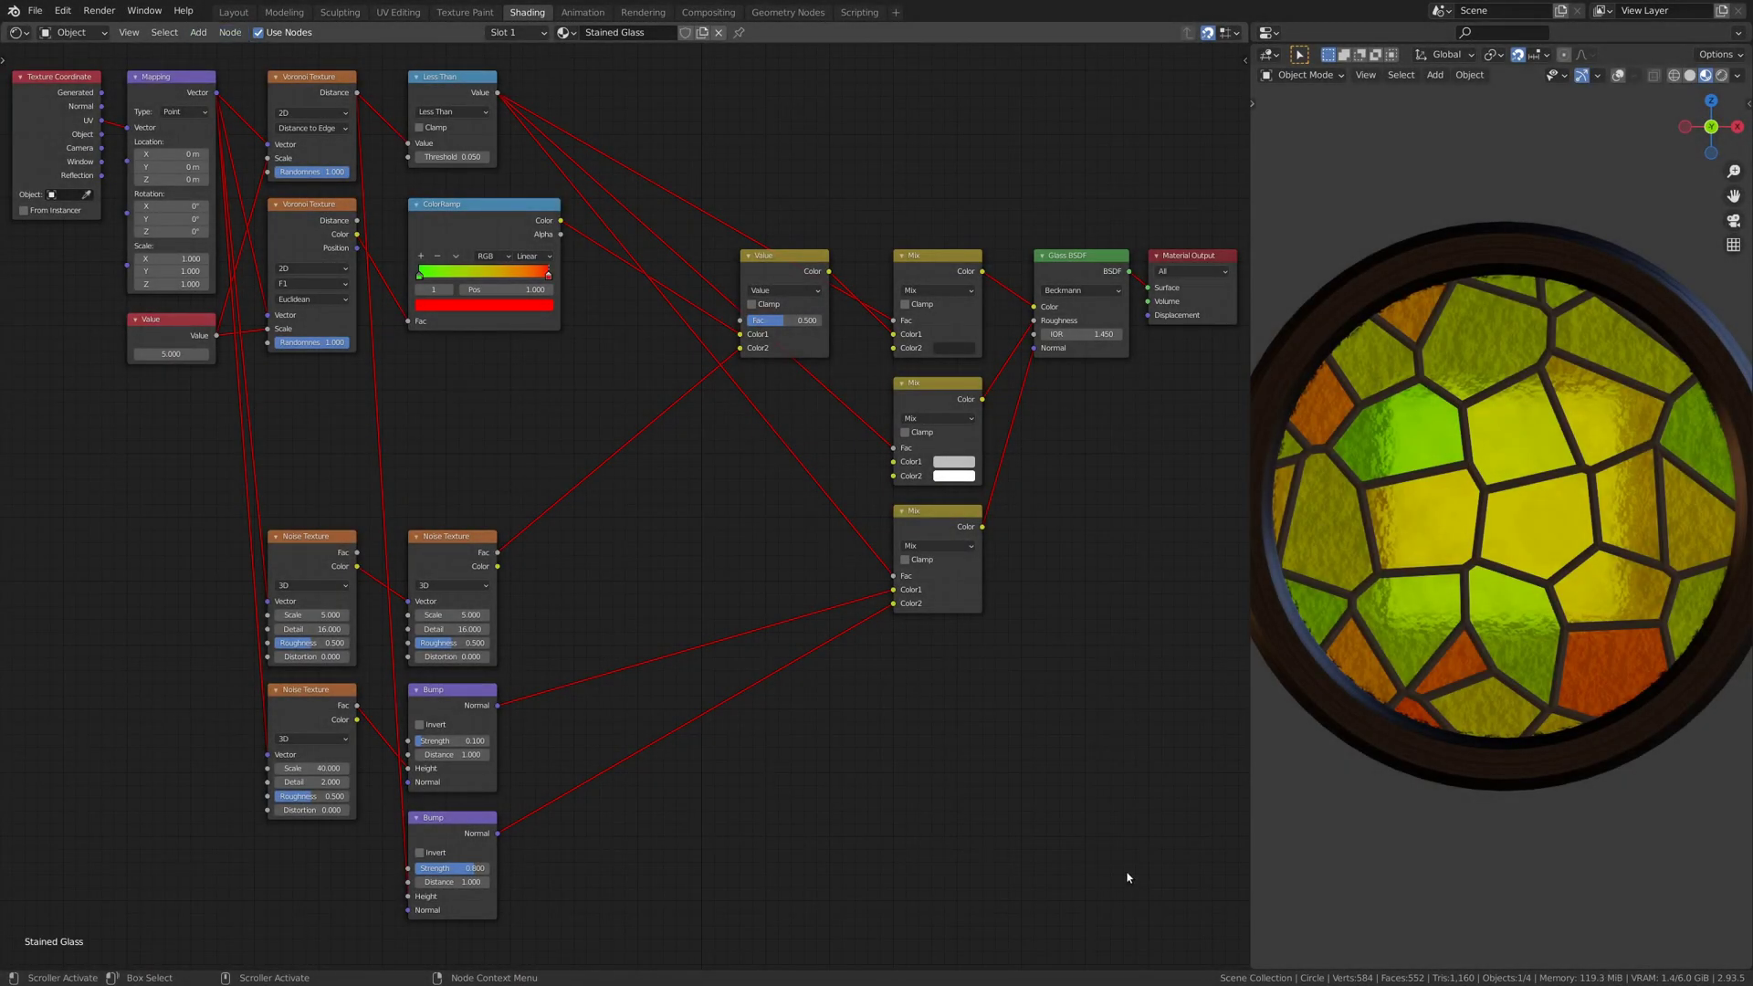
- Add an Image Texture node below the ColorRamp and a MixRGB node beside it
key("shift+a")
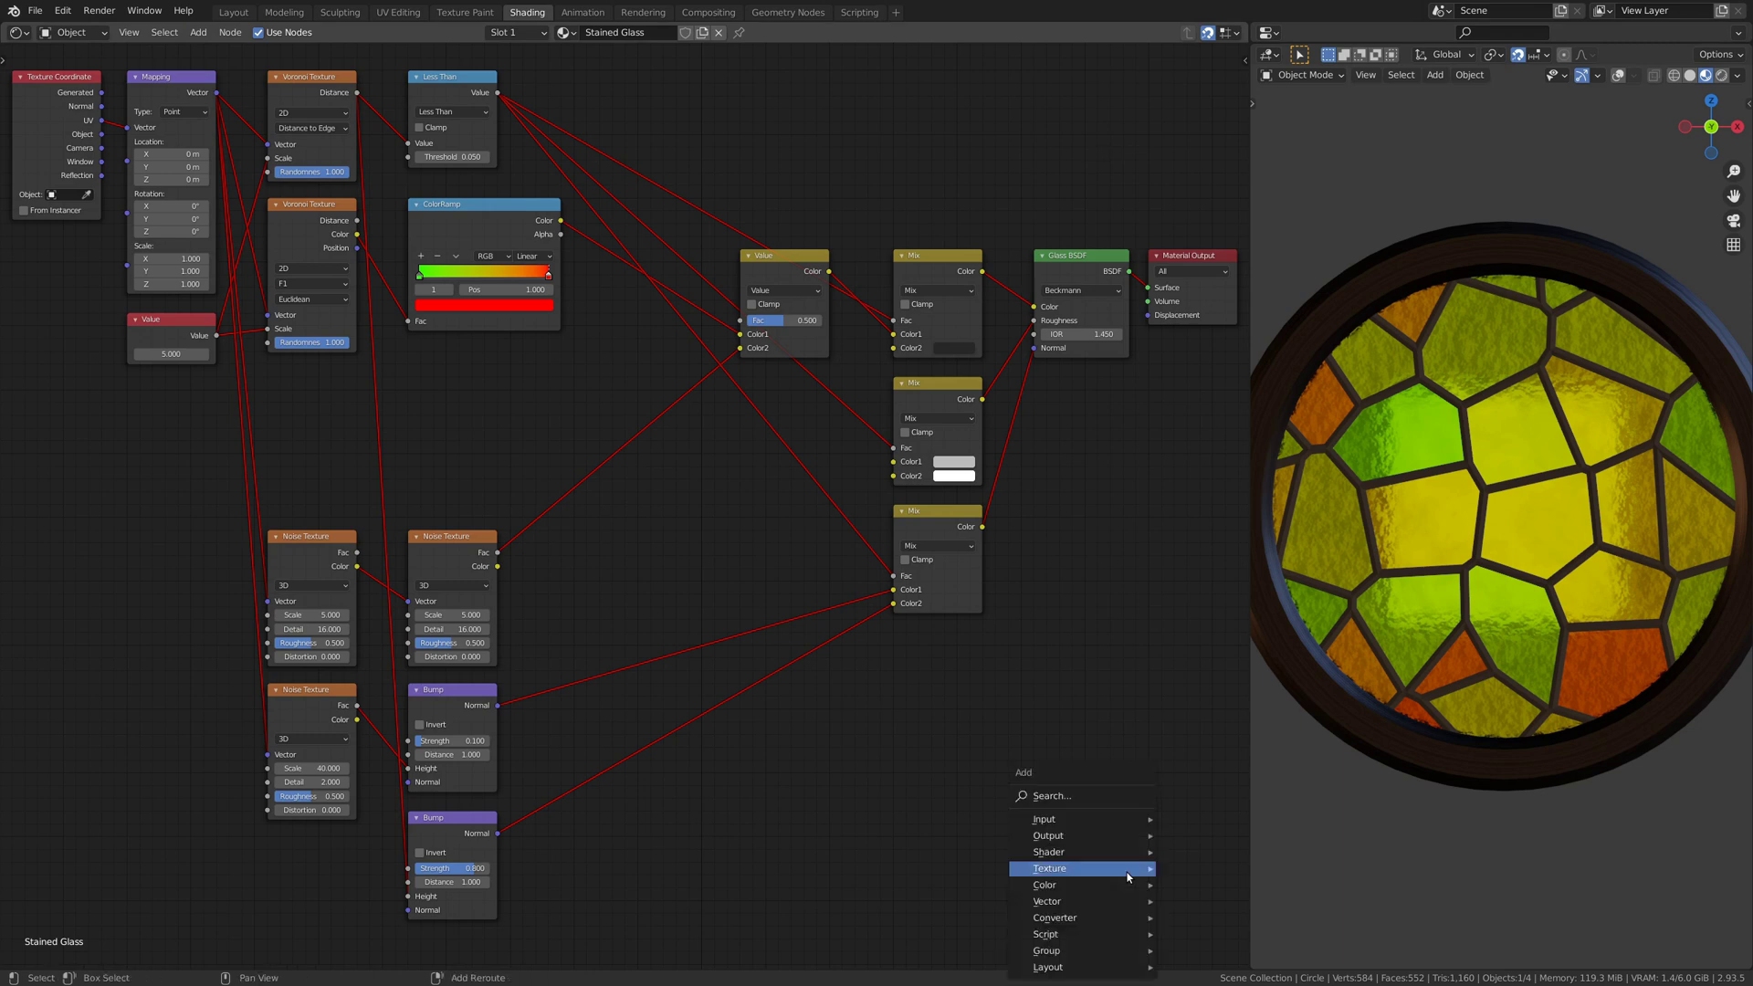
type("image")
key("Return")
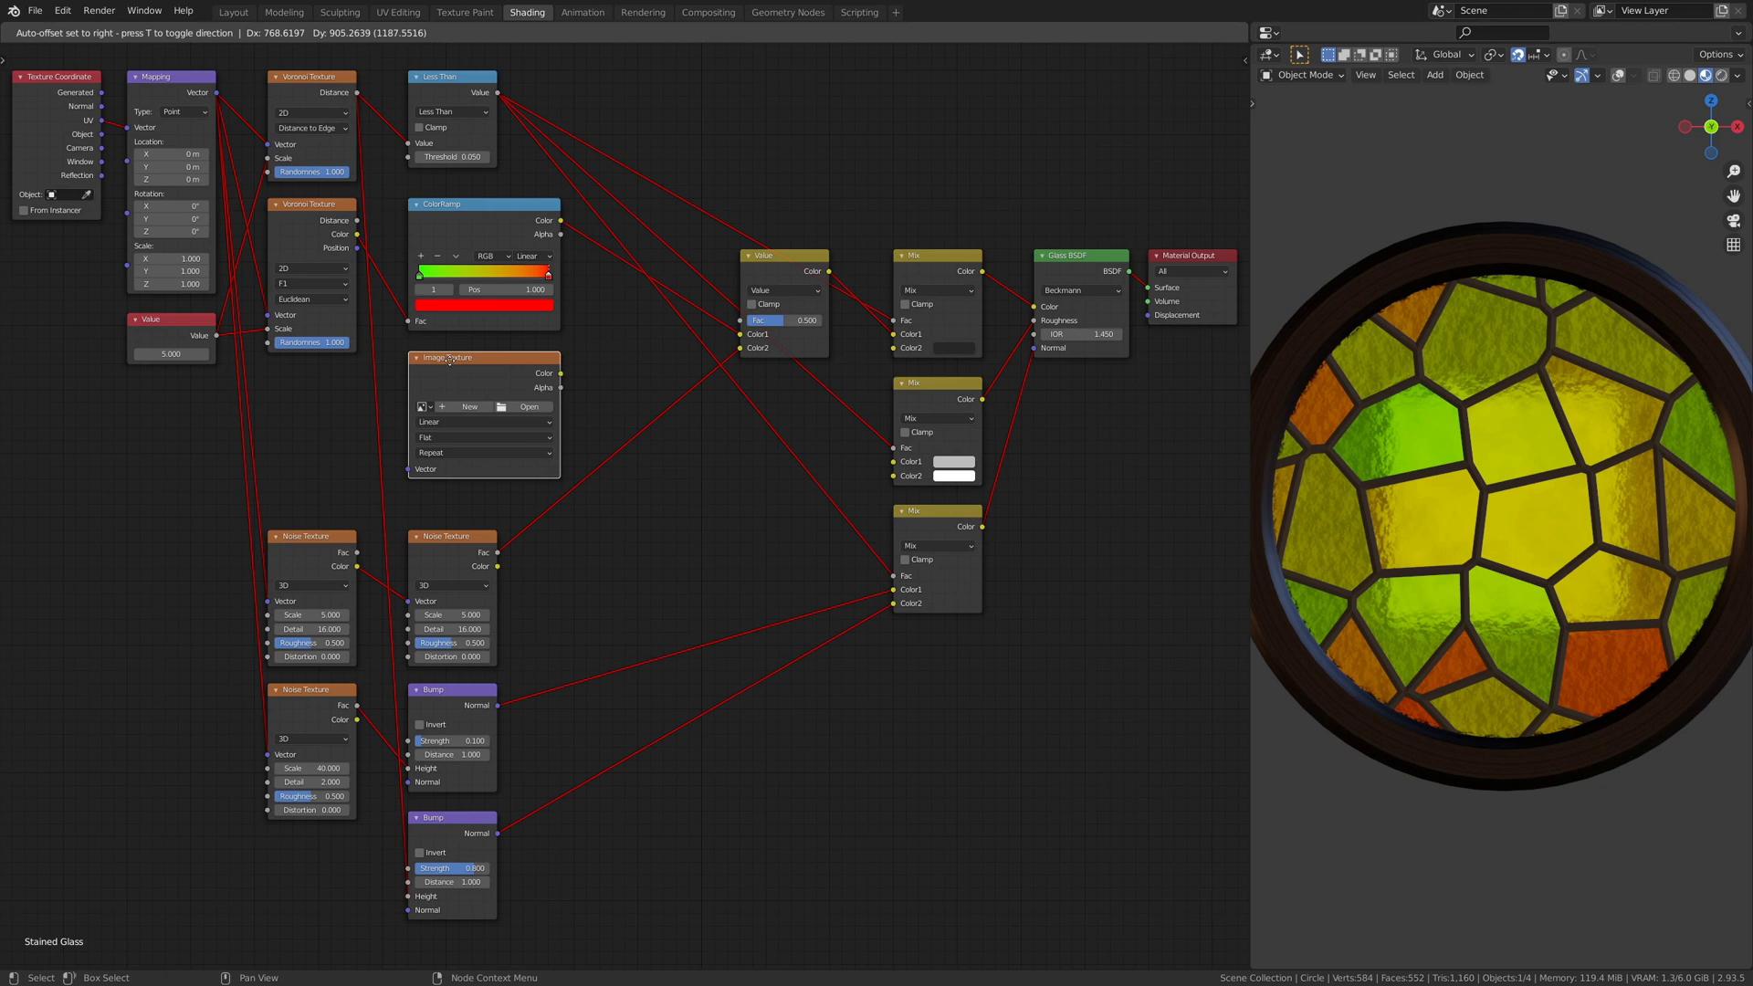
left_click(450, 359)
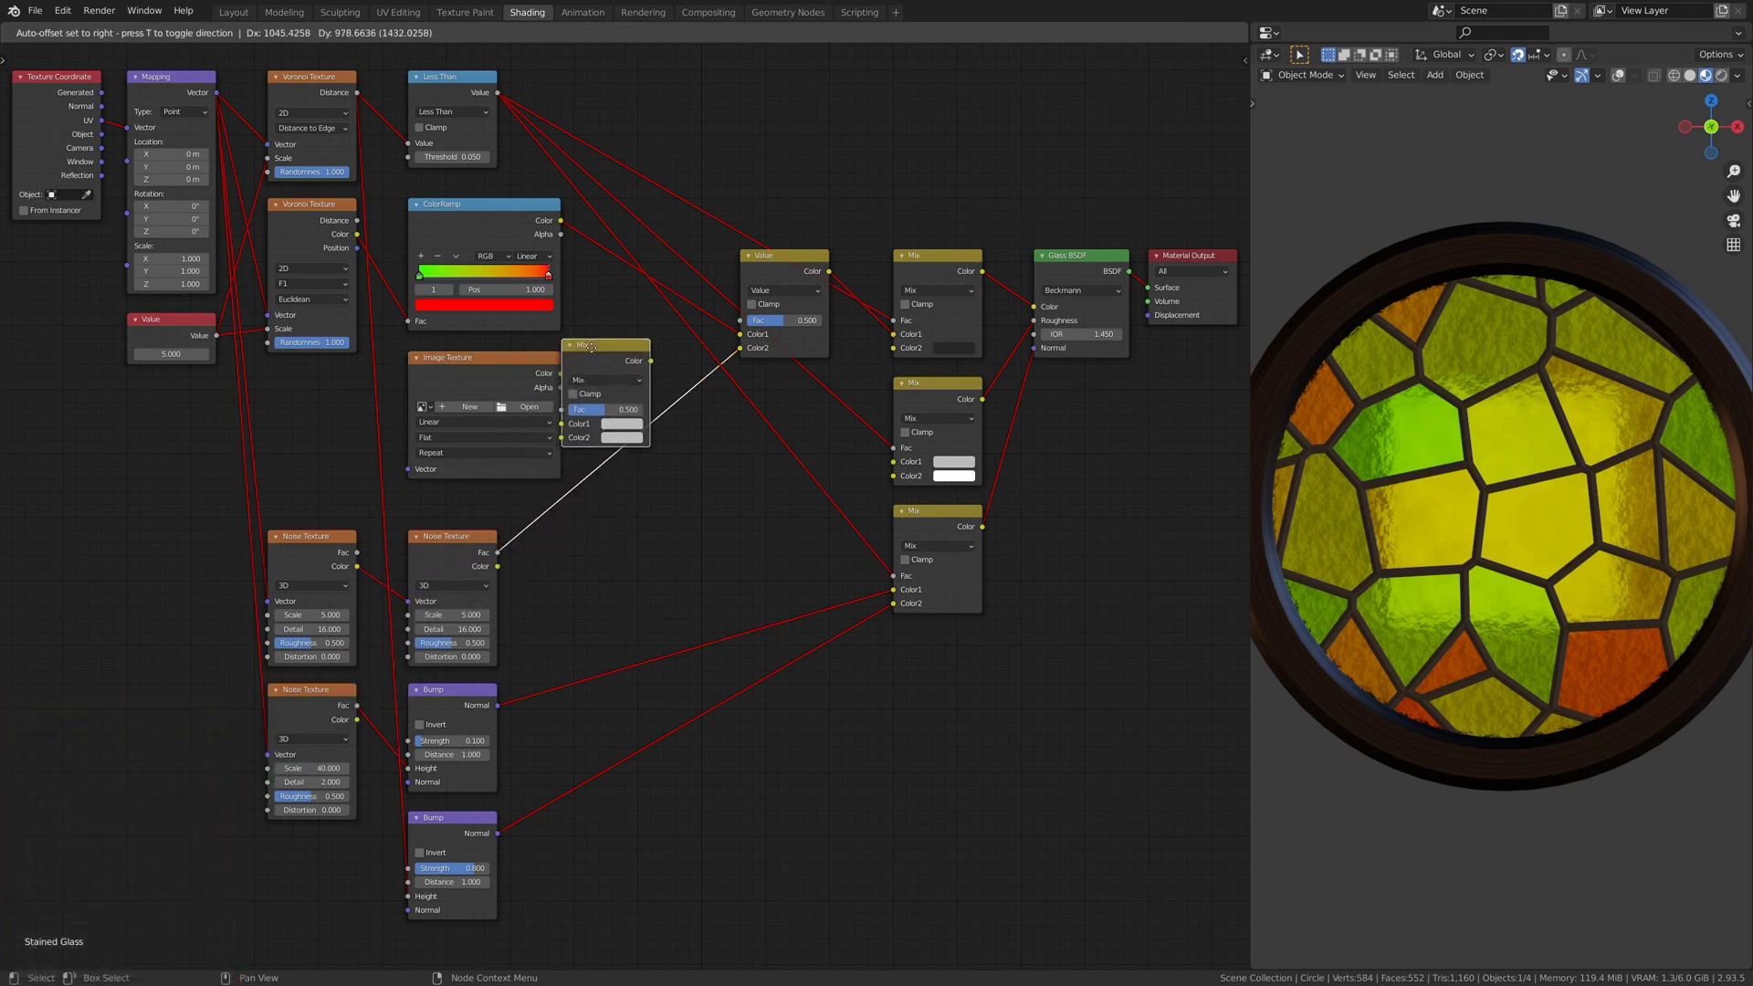
left_click(603, 309)
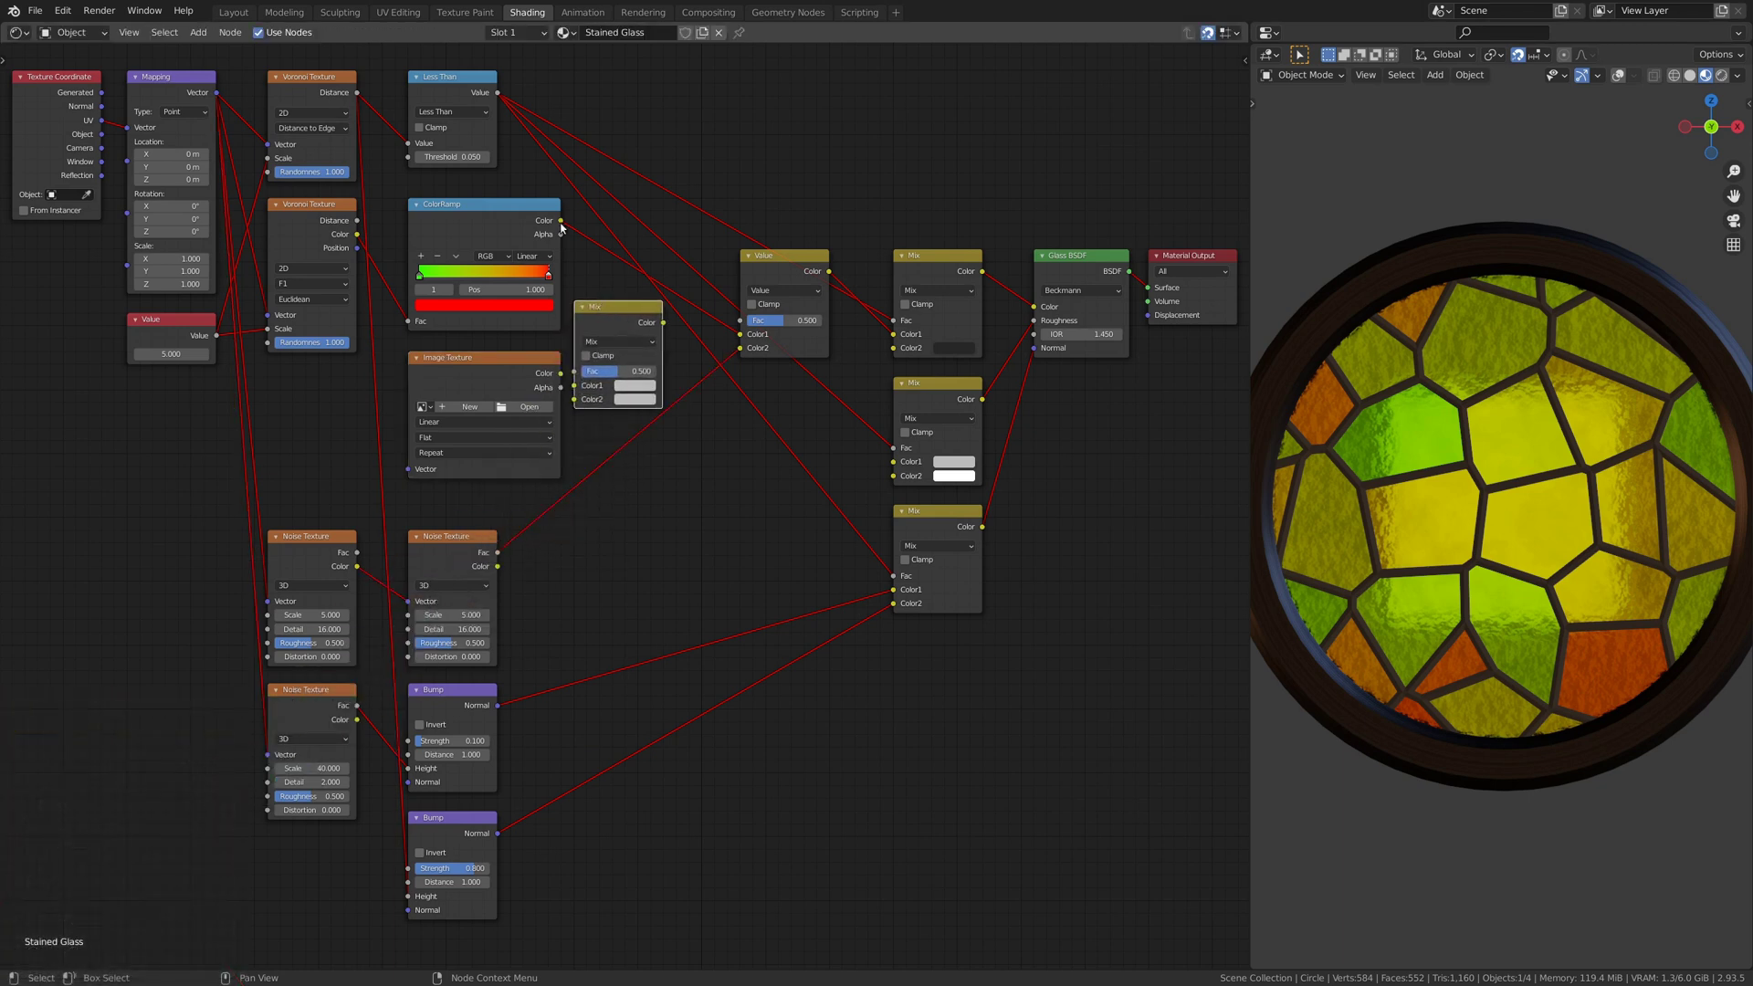
- Route the ColorRamp through the new Mix's Color1 into the Value blend node's Color1, and place the Mix just before that node
left_click_drag(560, 234, 574, 385)
left_click_drag(663, 324, 740, 334)
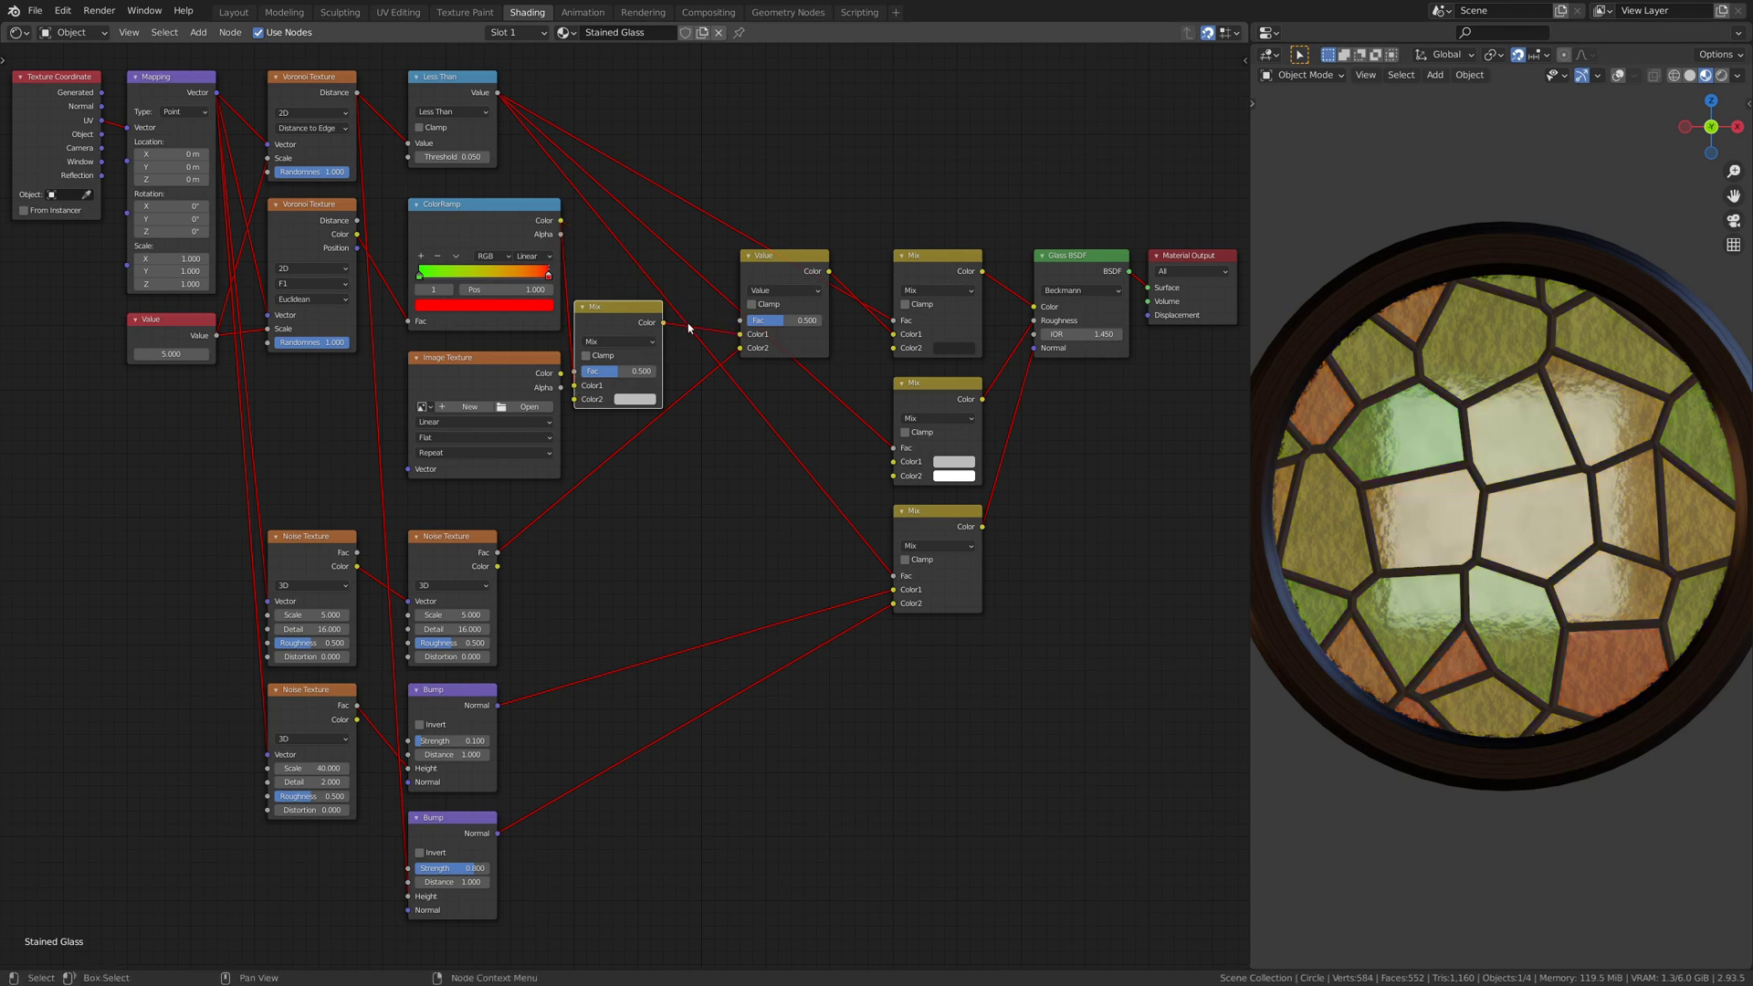
key("g")
left_click(742, 275)
- Load Decals_2048.png with the second Voronoi's Position as its Vector, and connect its Color and Alpha to the new Mix's Color2 and Fac
left_click(356, 254)
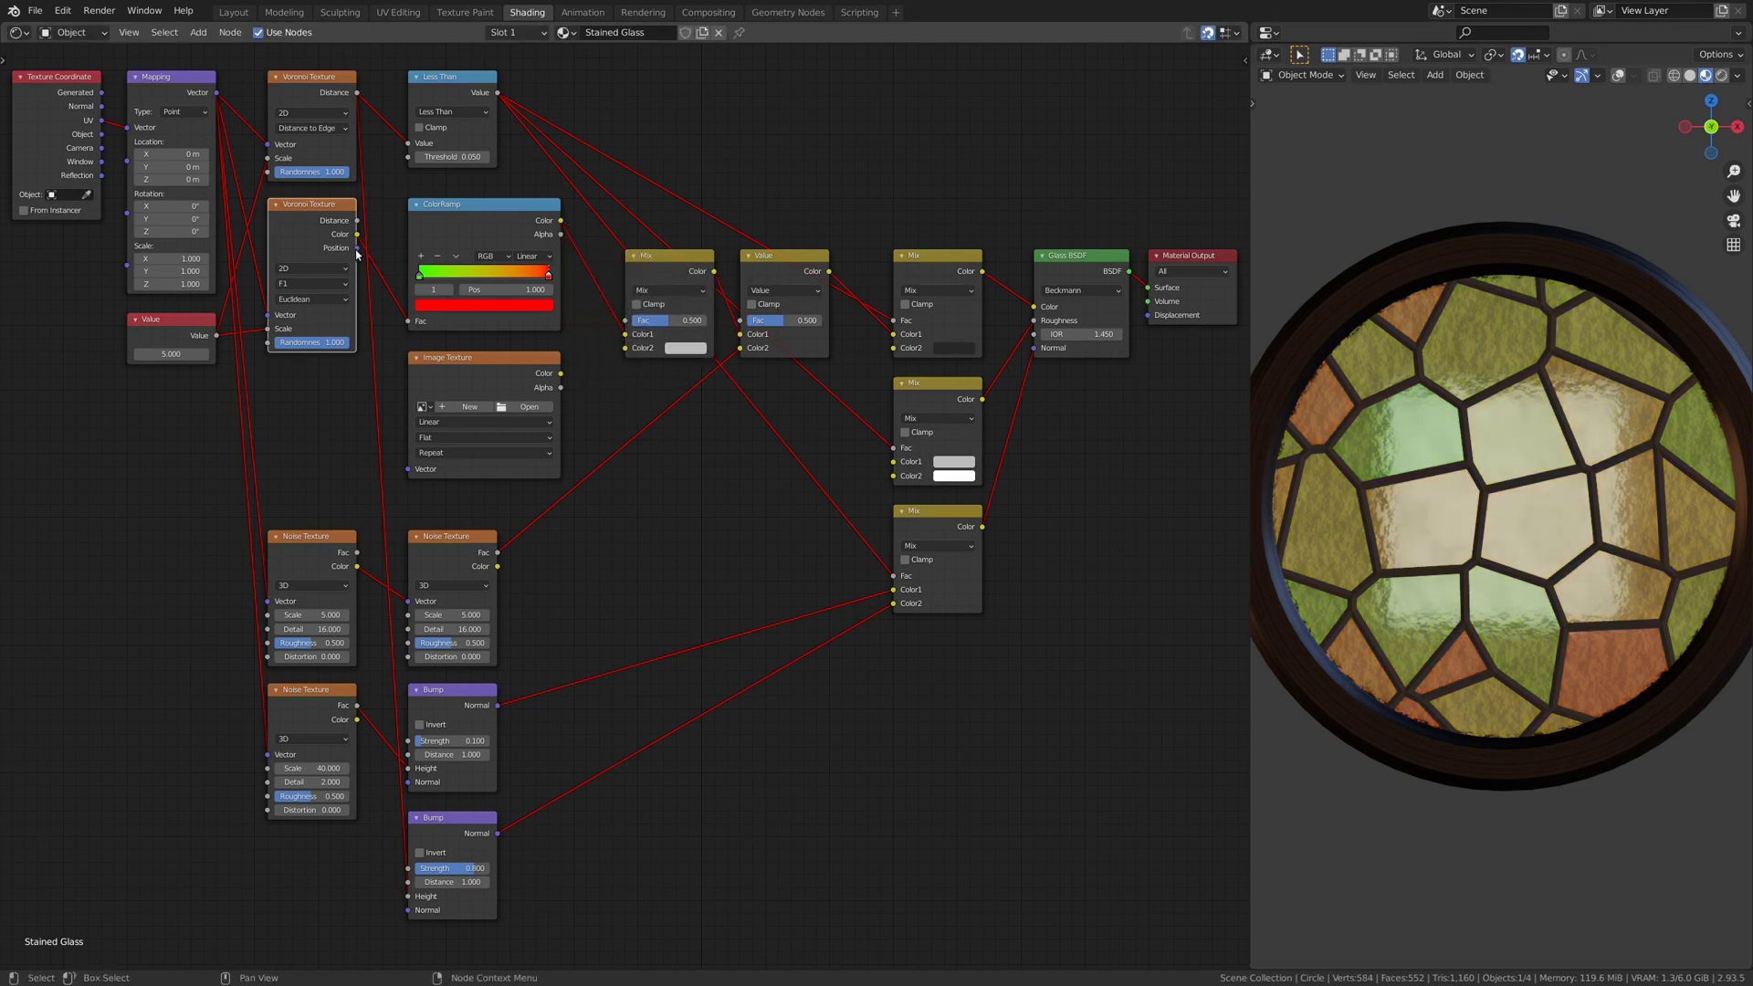
left_click_drag(356, 254, 407, 468)
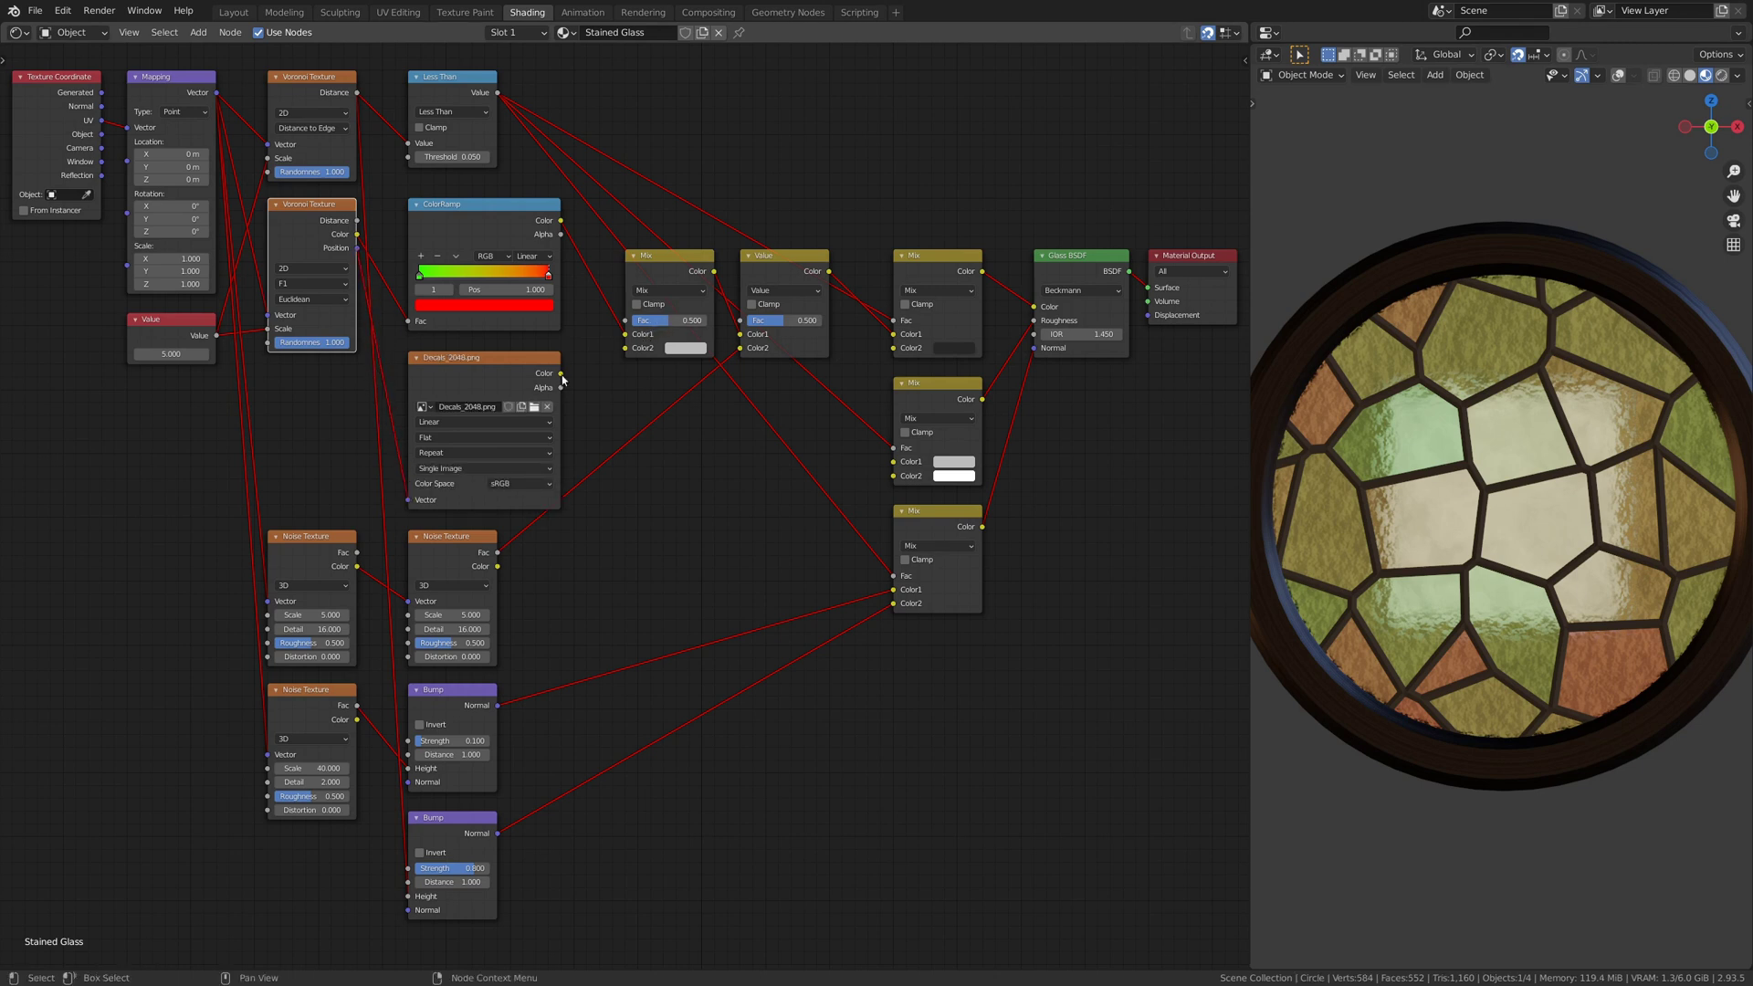
left_click_drag(560, 374, 625, 321)
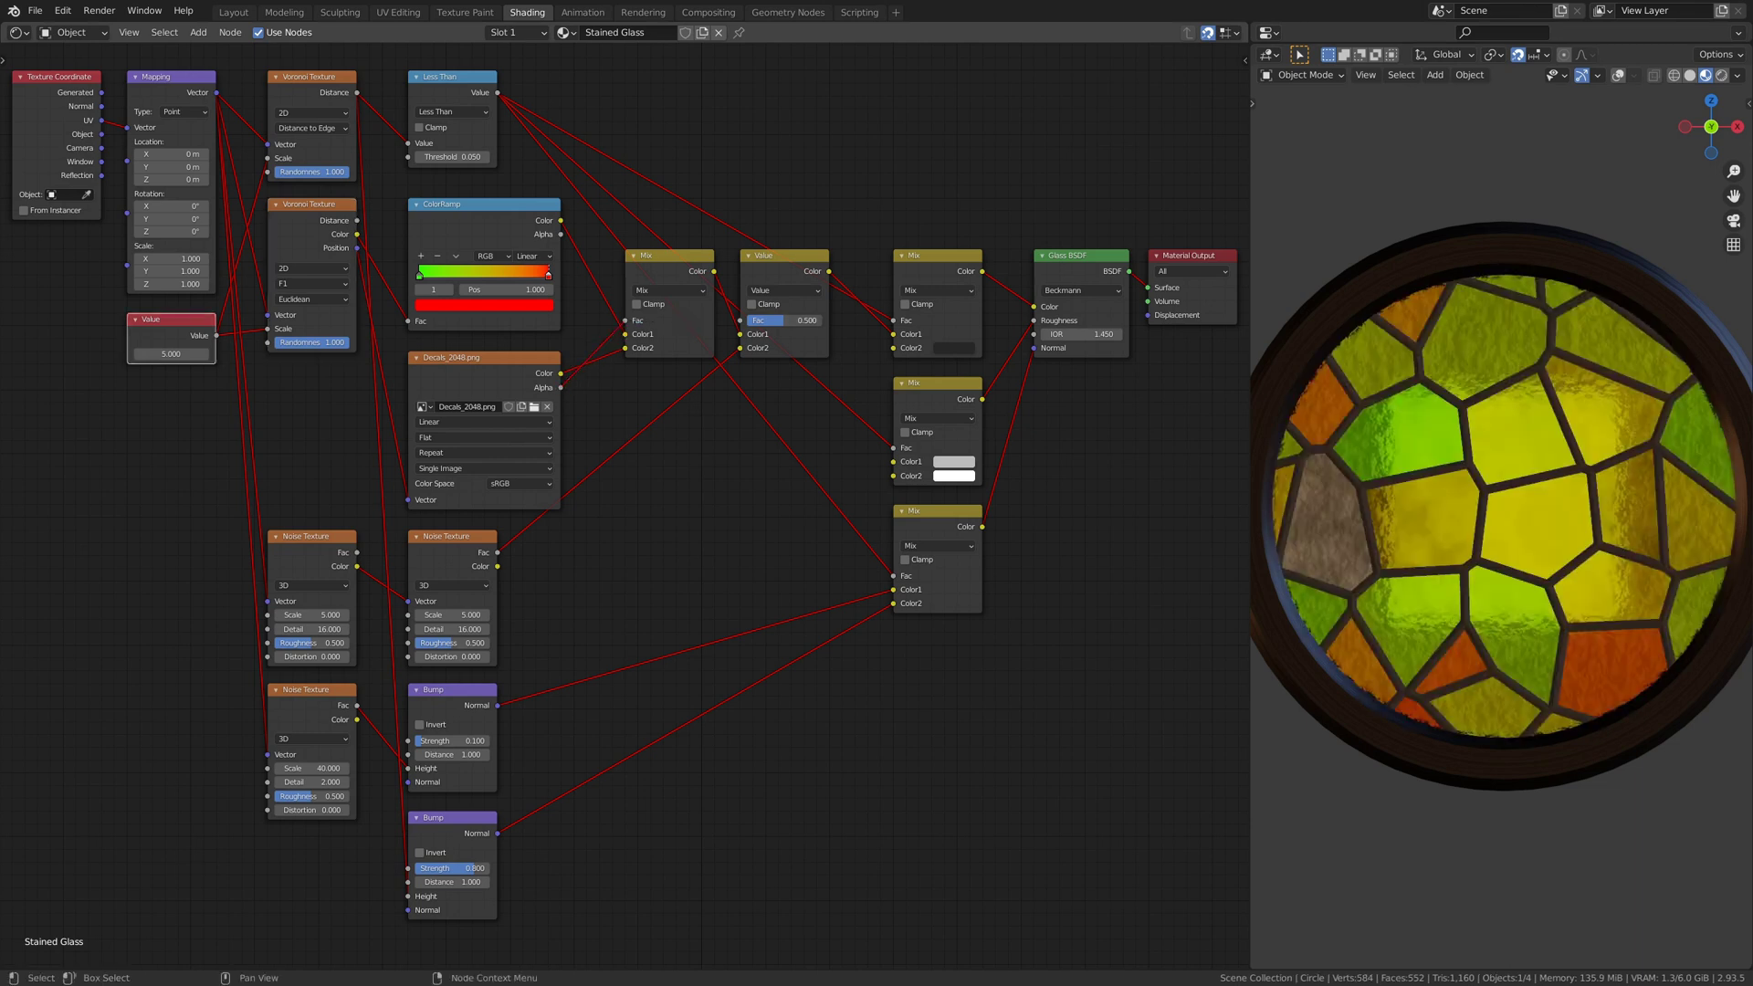
- Set the Fac of the Value blend node to 0.05
left_click(776, 321)
type("0.05")
key("Return")
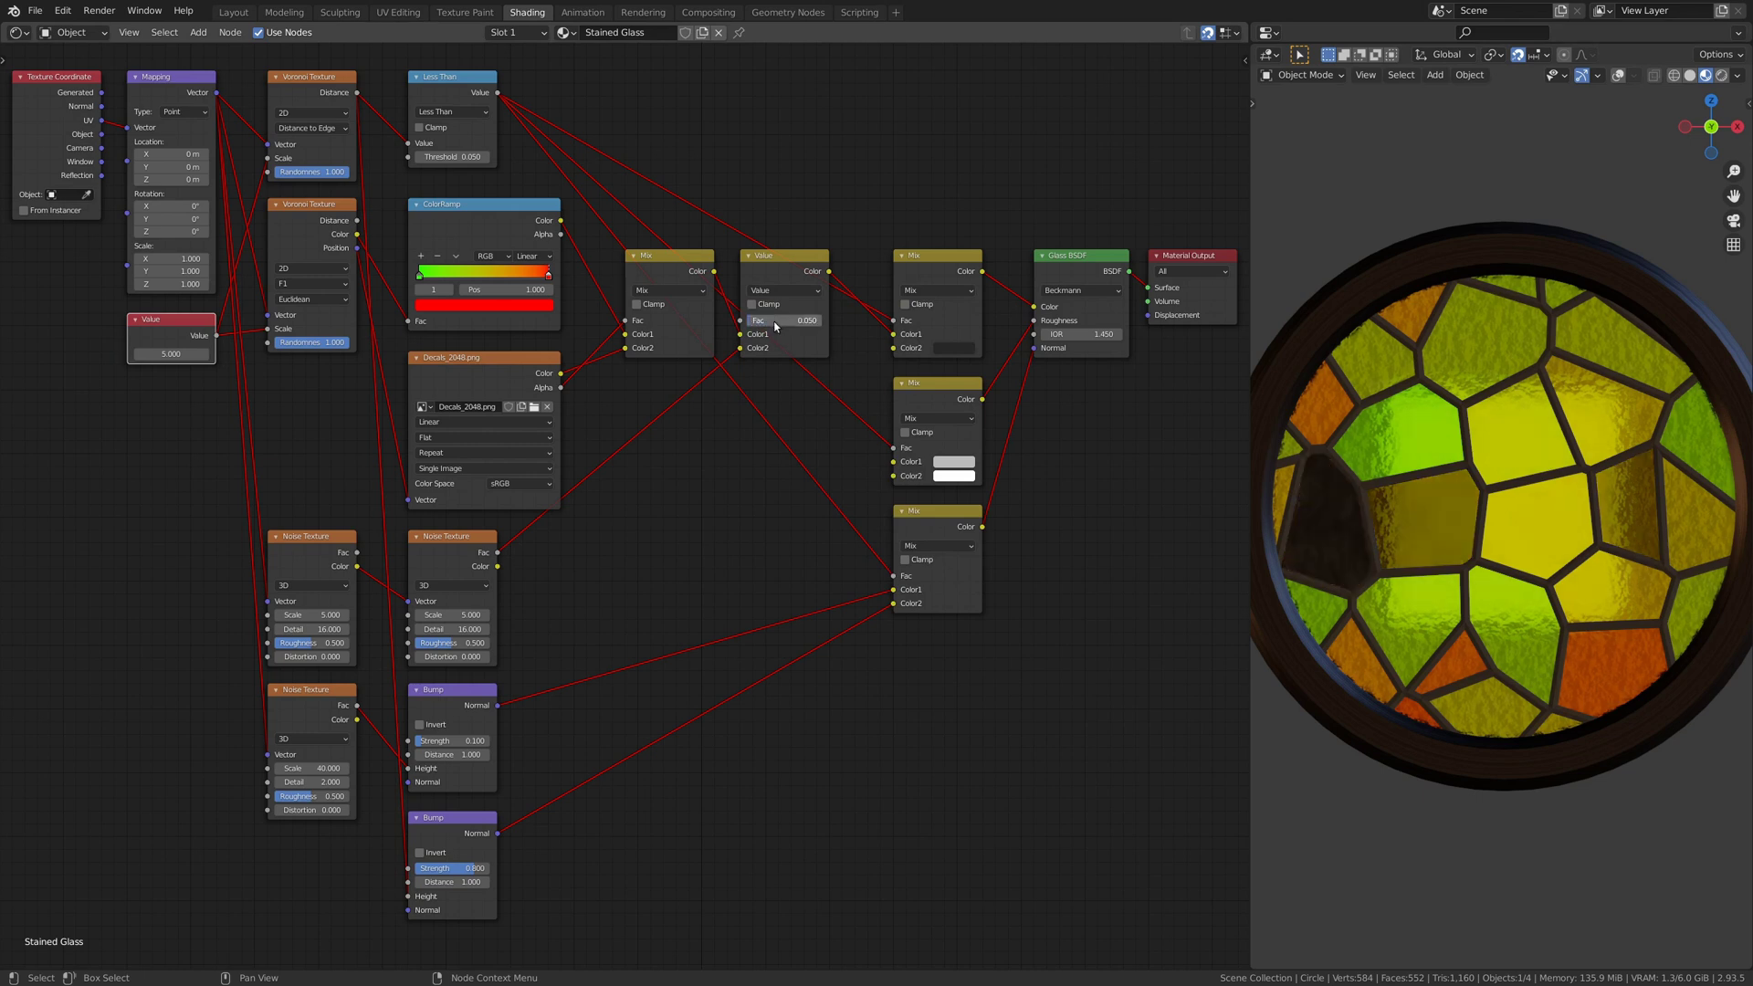